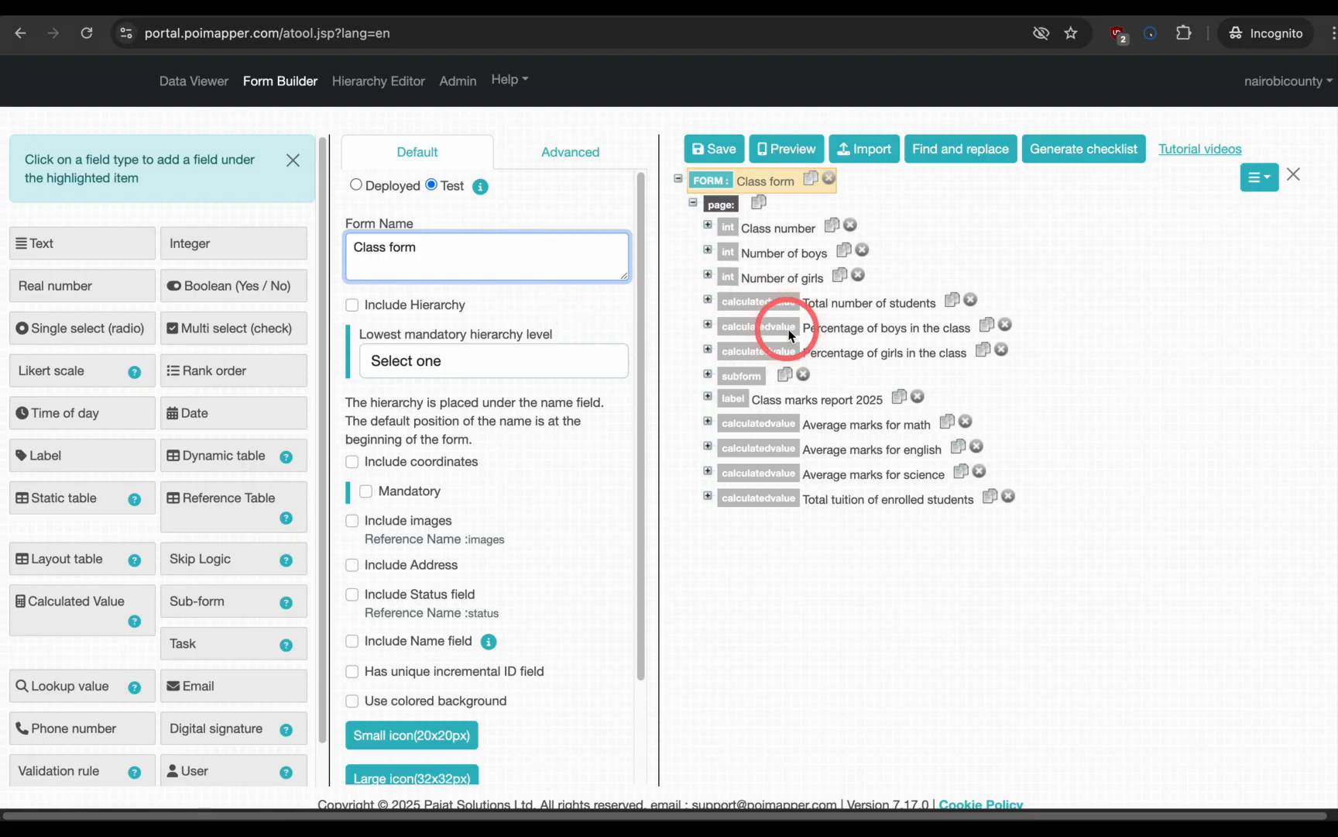
Step: Add a Skip Logic field directly below the "Total number of students" calculated value in the Class form
left_click(860, 304)
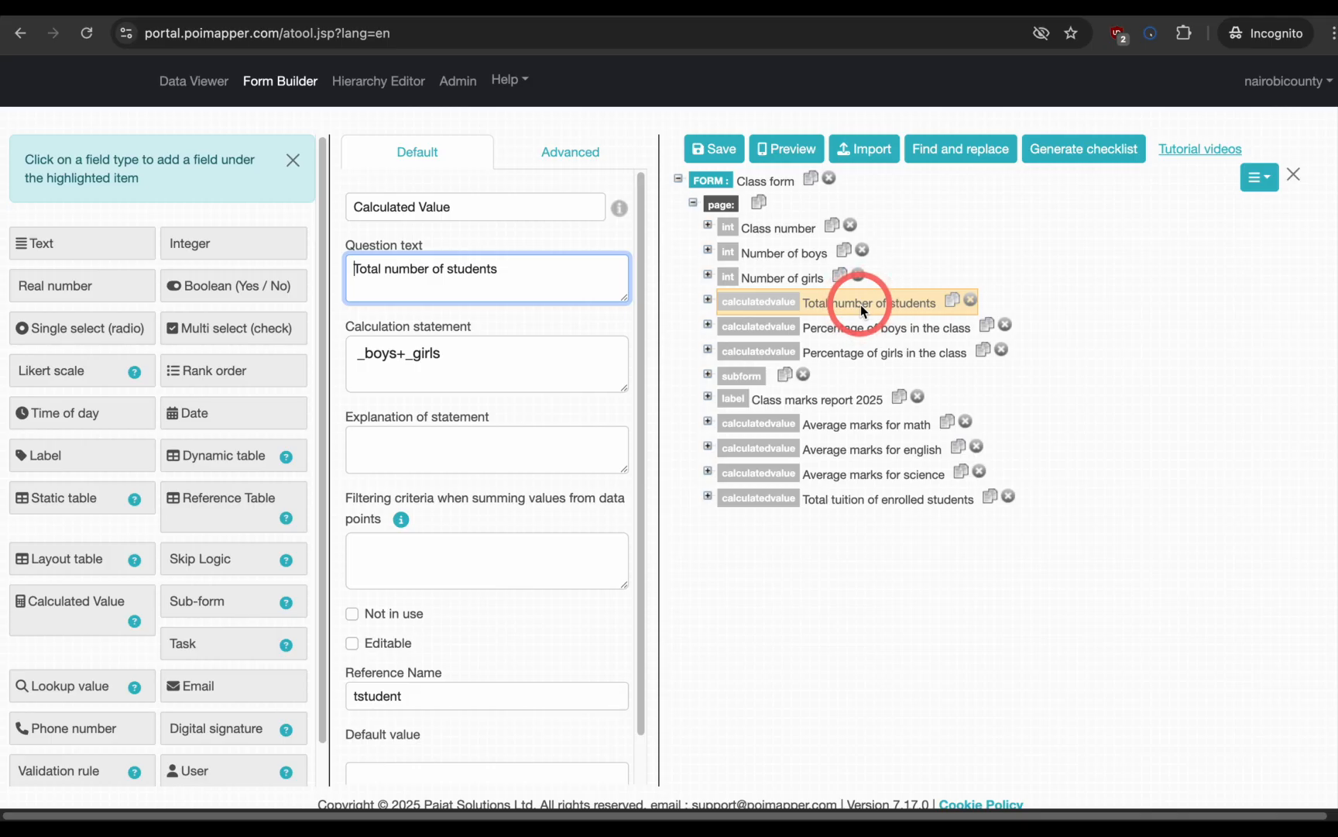
left_click(397, 443)
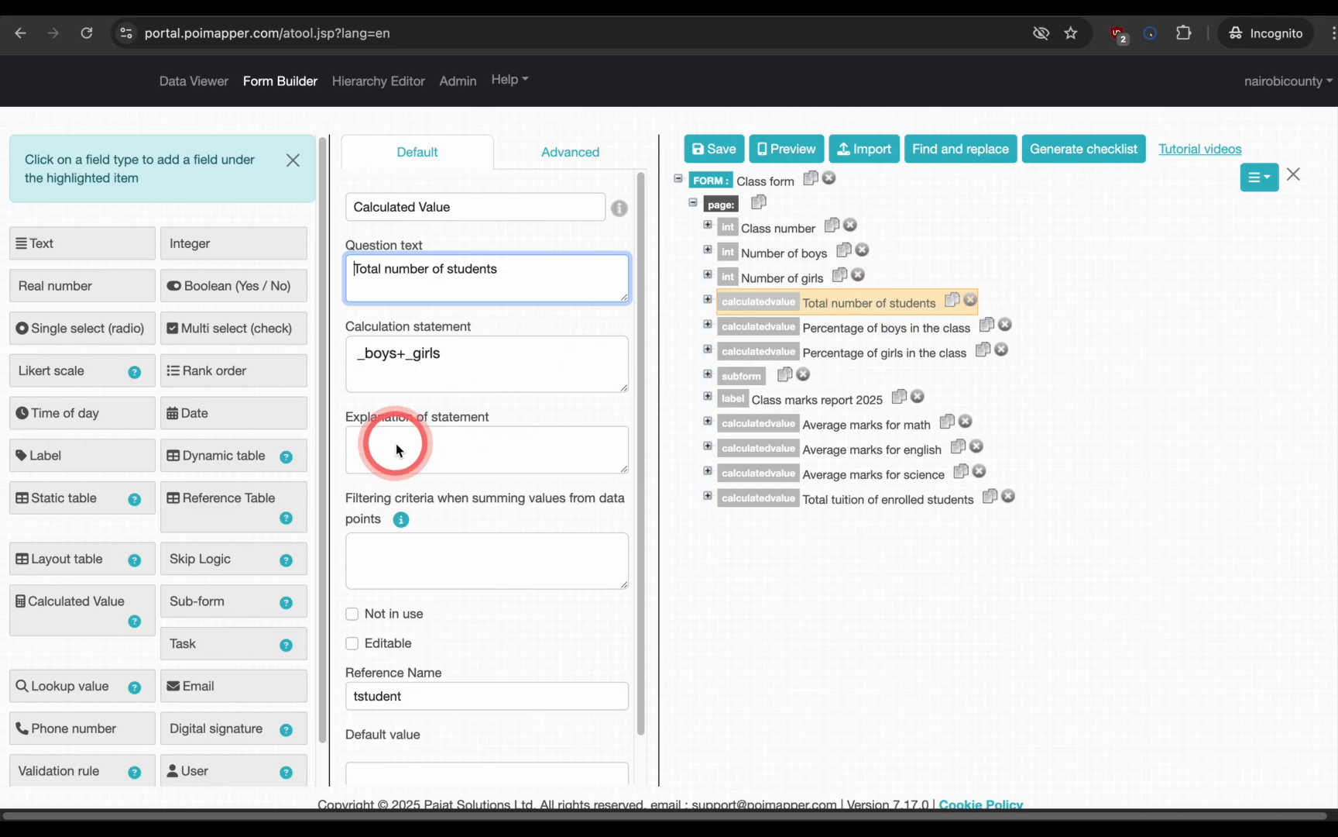
left_click(225, 561)
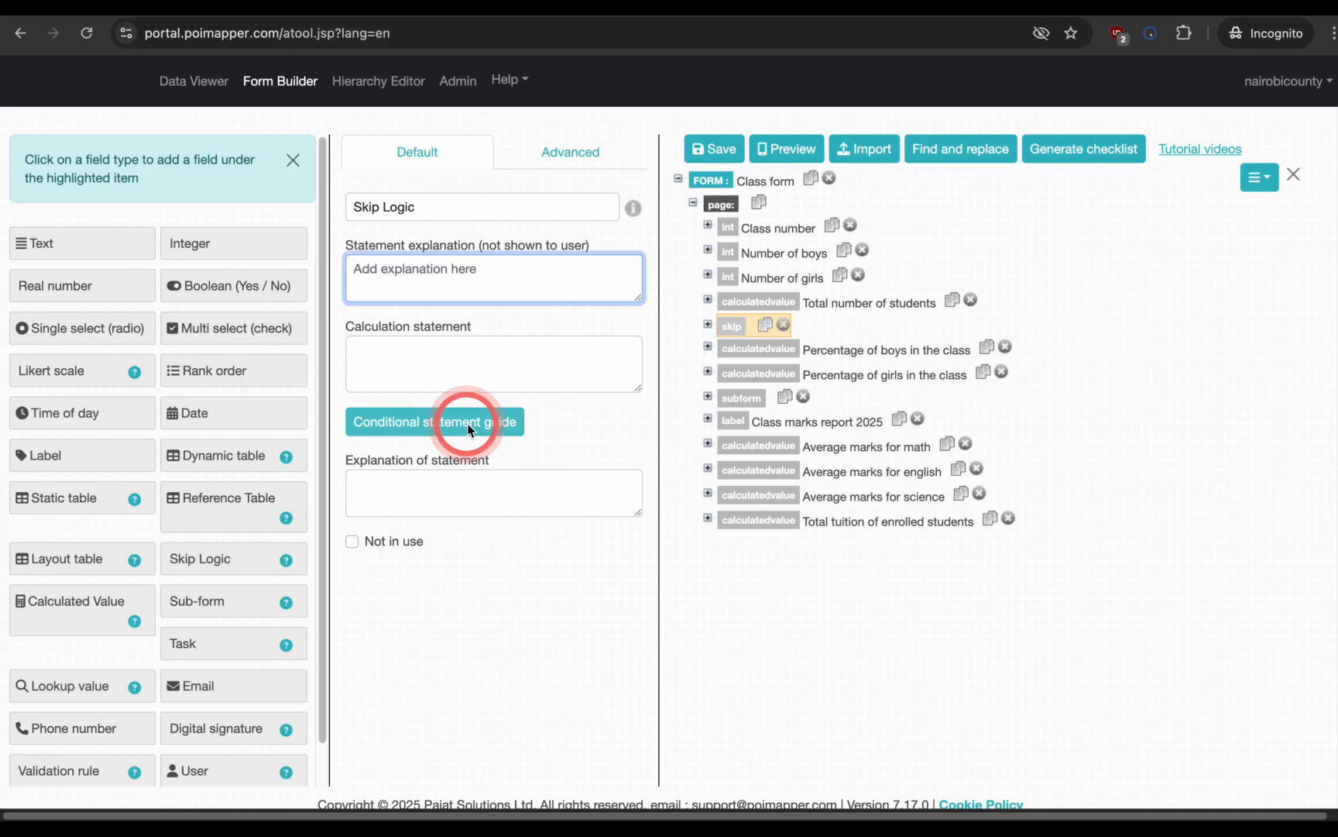
Step: Set the skip logic's calculation statement to _tstudent>=50, using the reference name of the total number of students
left_click(454, 373)
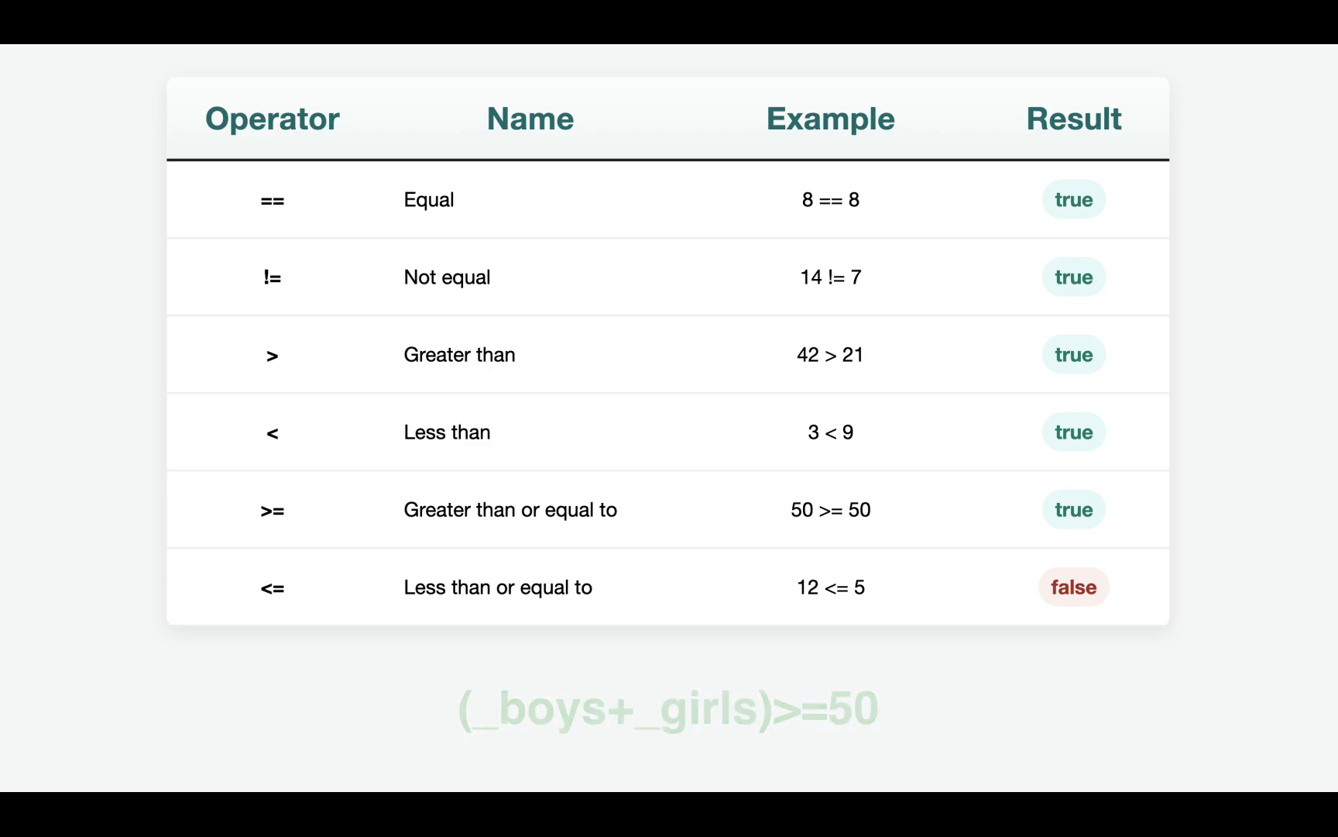
left_click(454, 373)
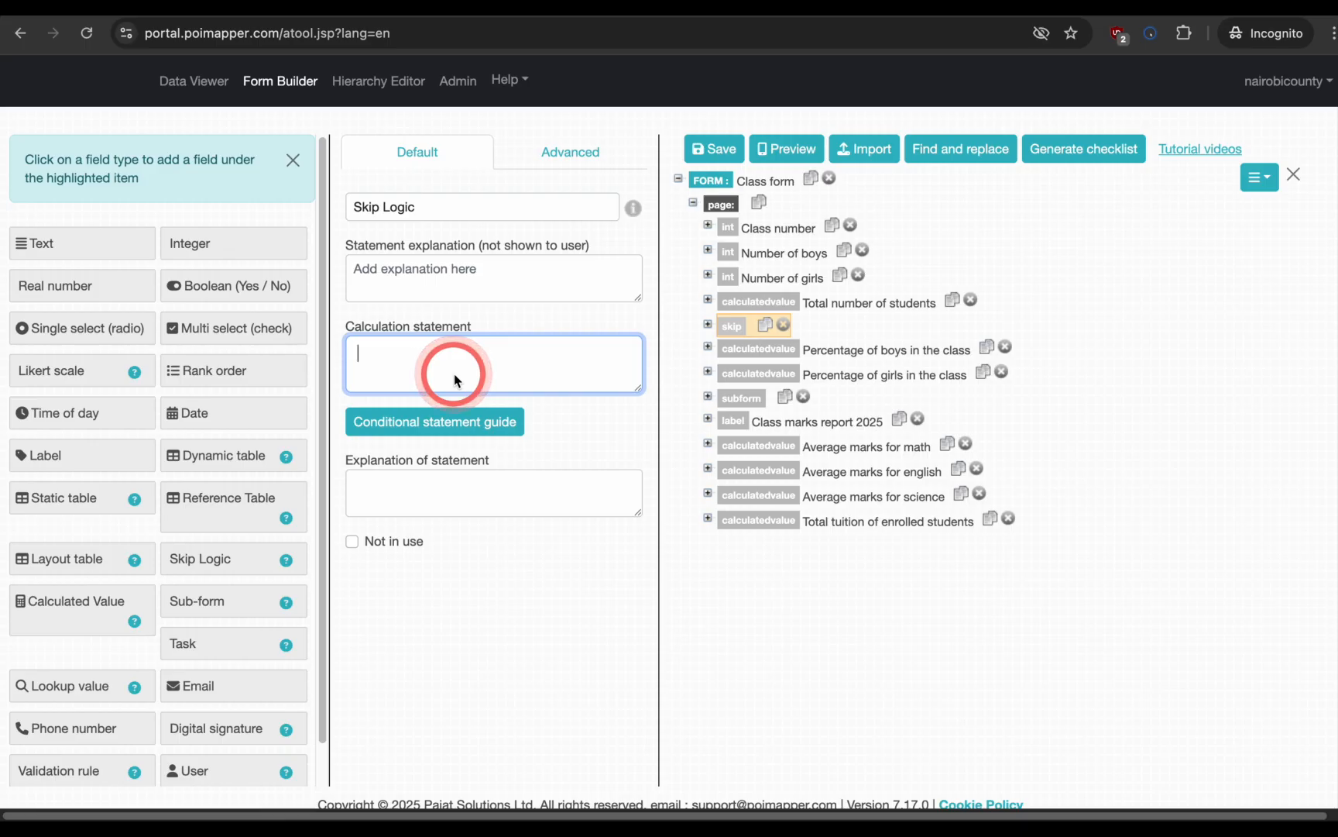
type("_t")
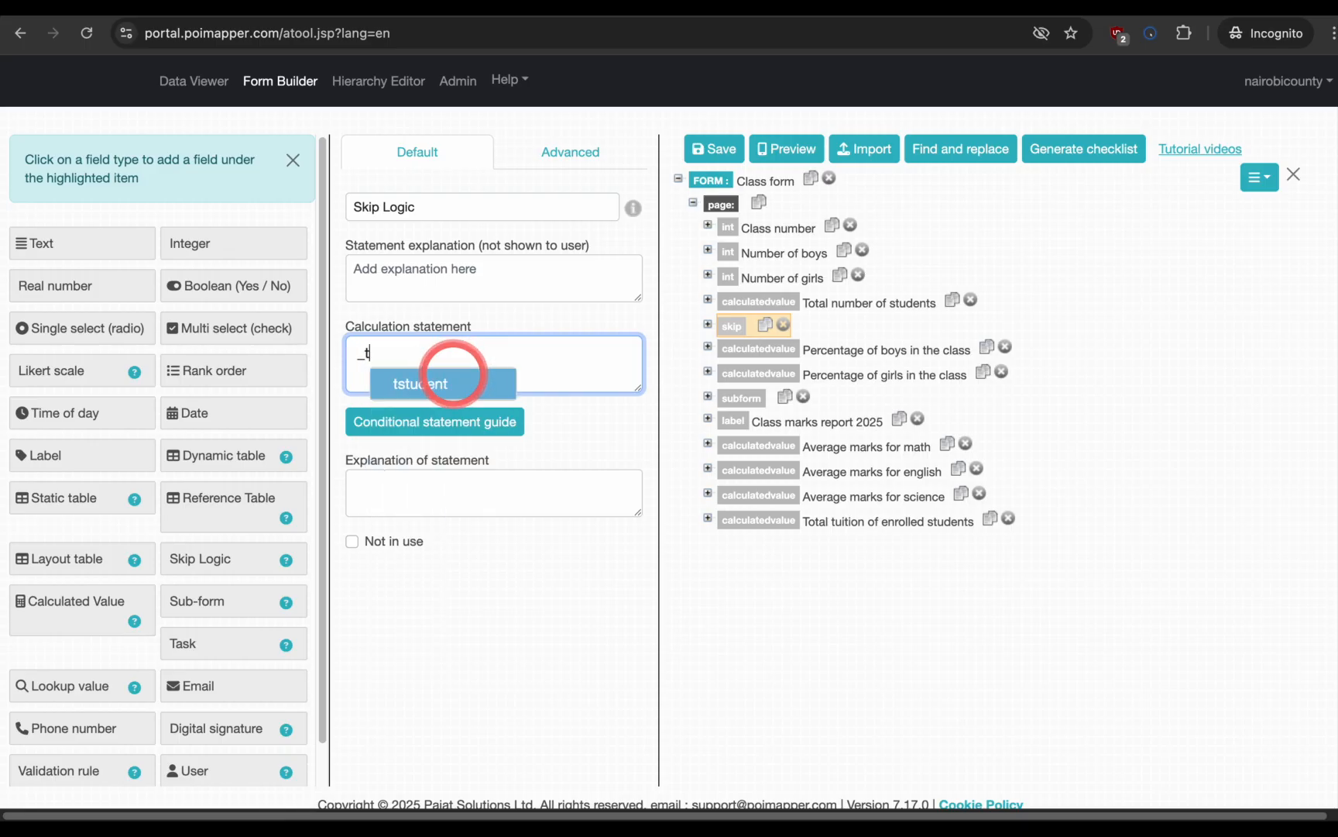
left_click(448, 382)
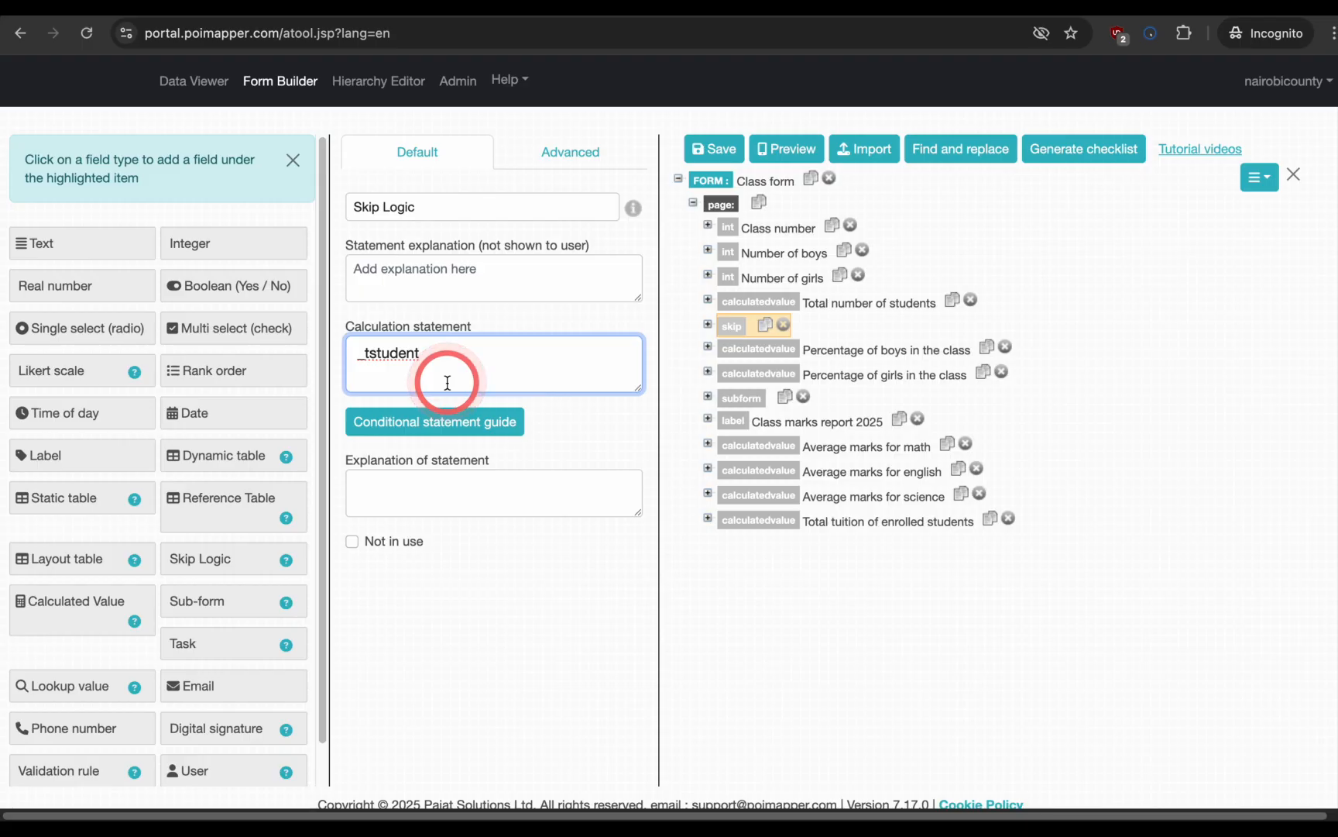
type(">")
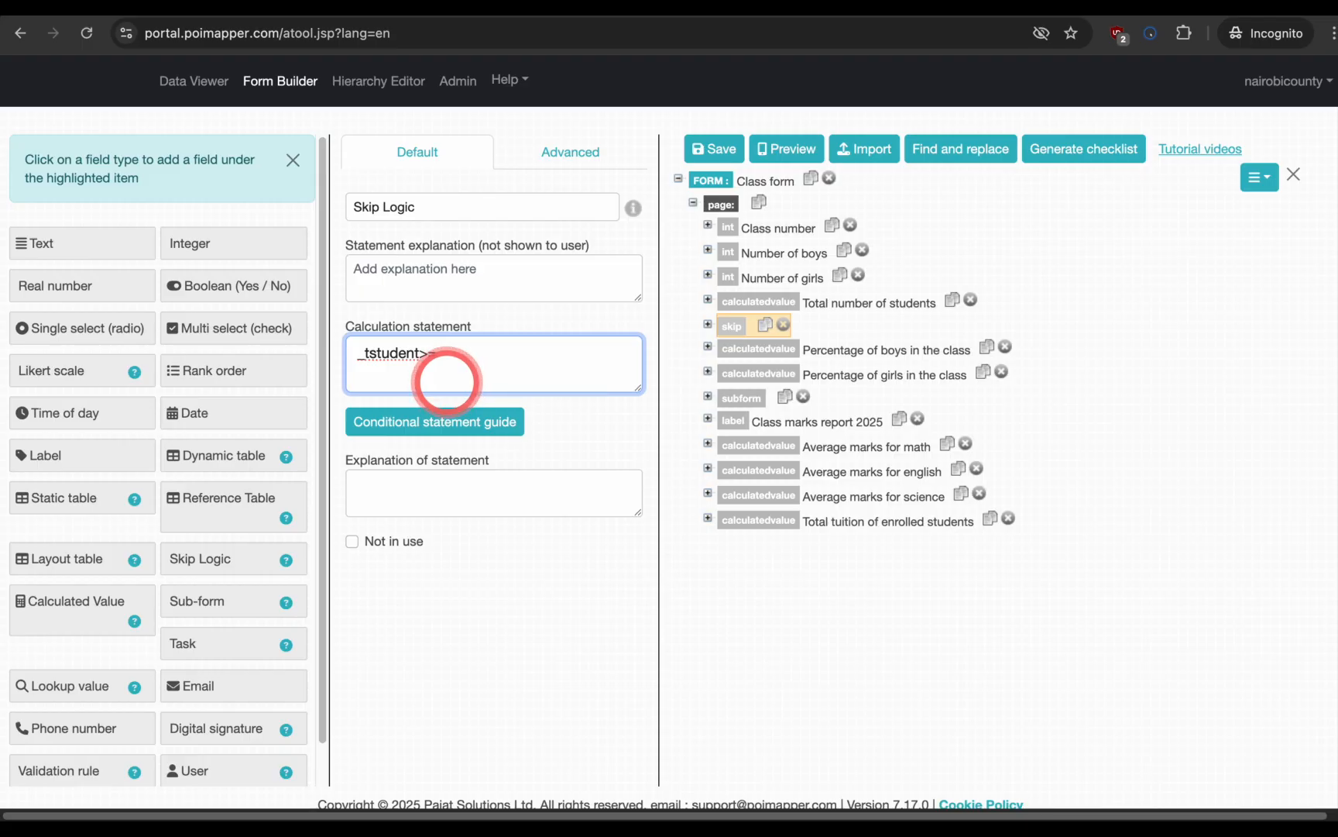
type("=")
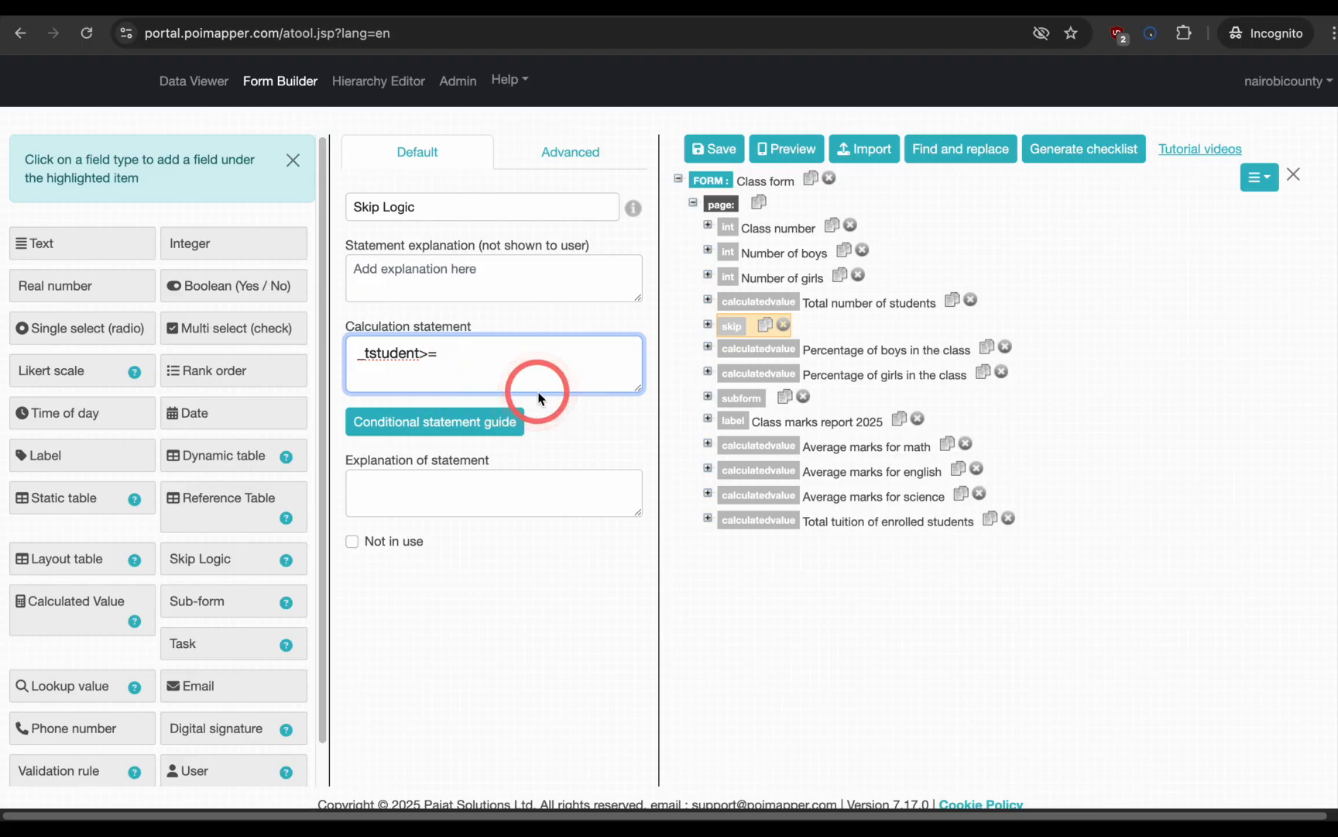
type("50")
Step: Add a Text field under the Yes option of the skip logic
left_click(707, 324)
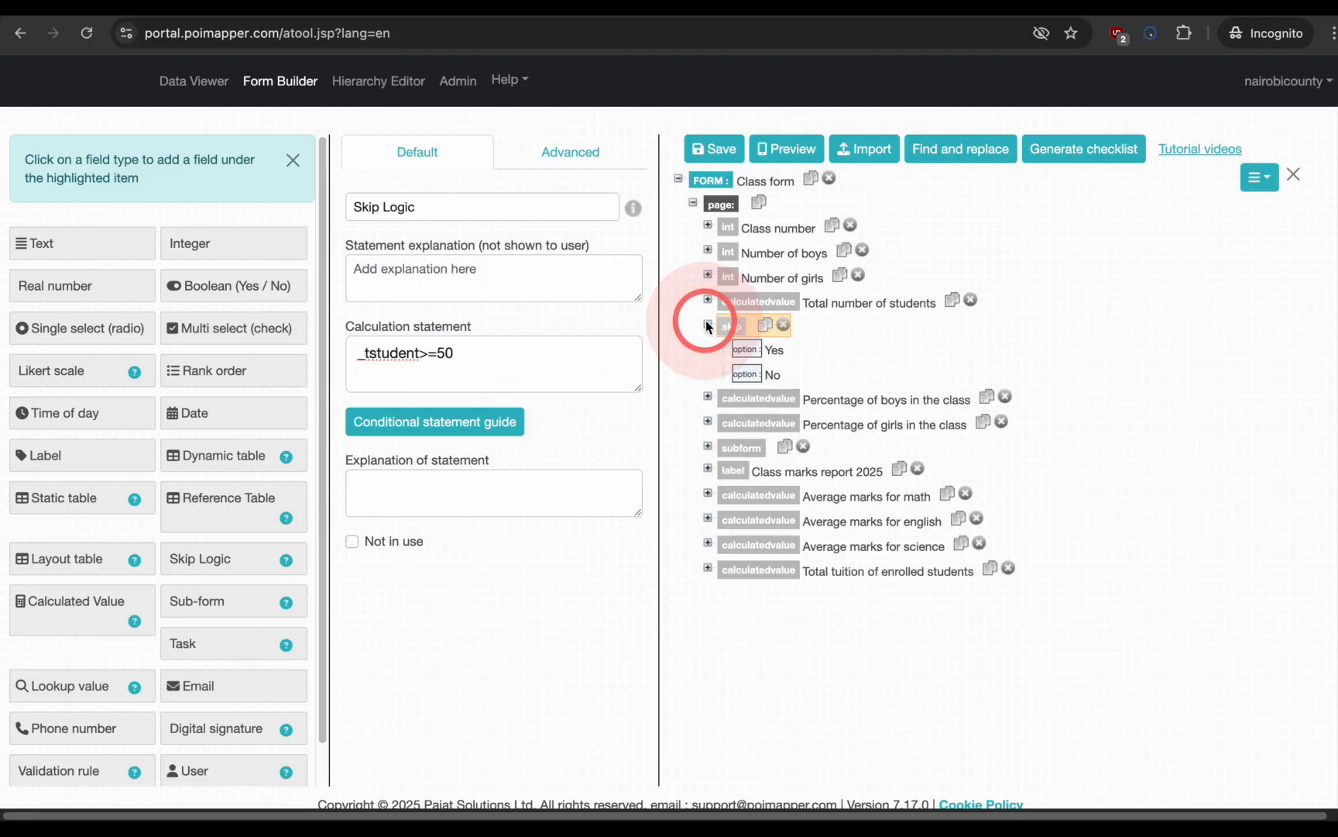
left_click(750, 350)
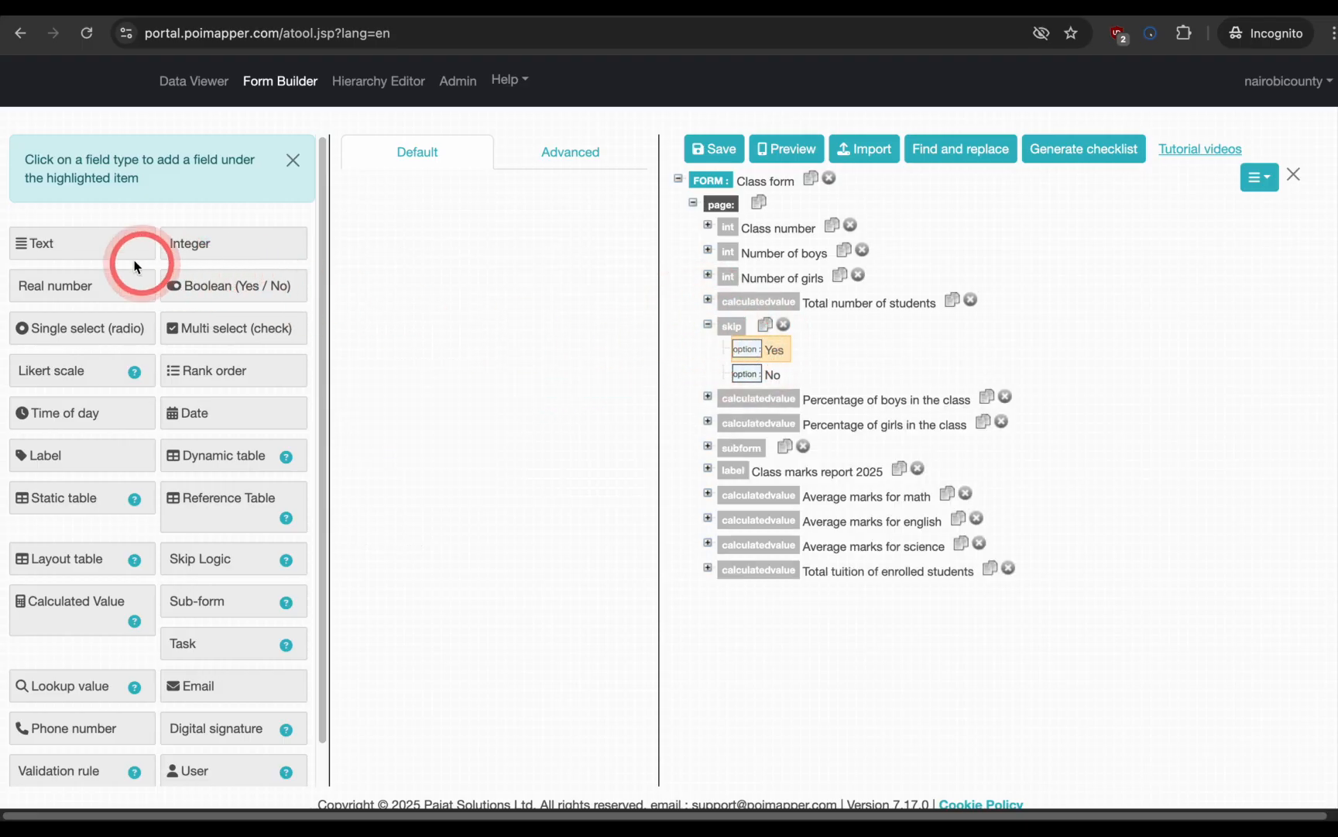
left_click(101, 244)
Step: Set the question text: "The class total is above the maximum capacity. Does the school provide extra resources such as more teachers to help? Please enter the details."
type("The clas")
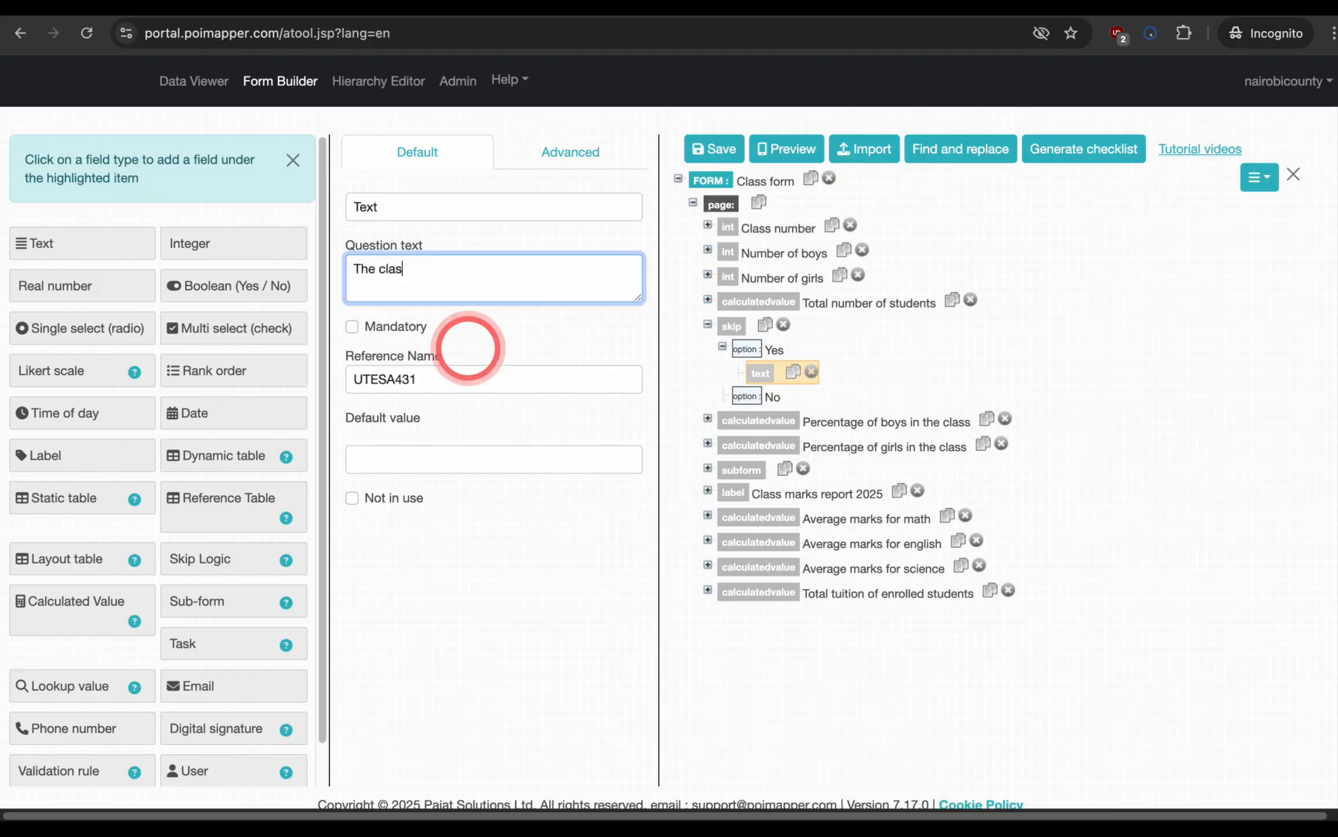
type("s total is above ")
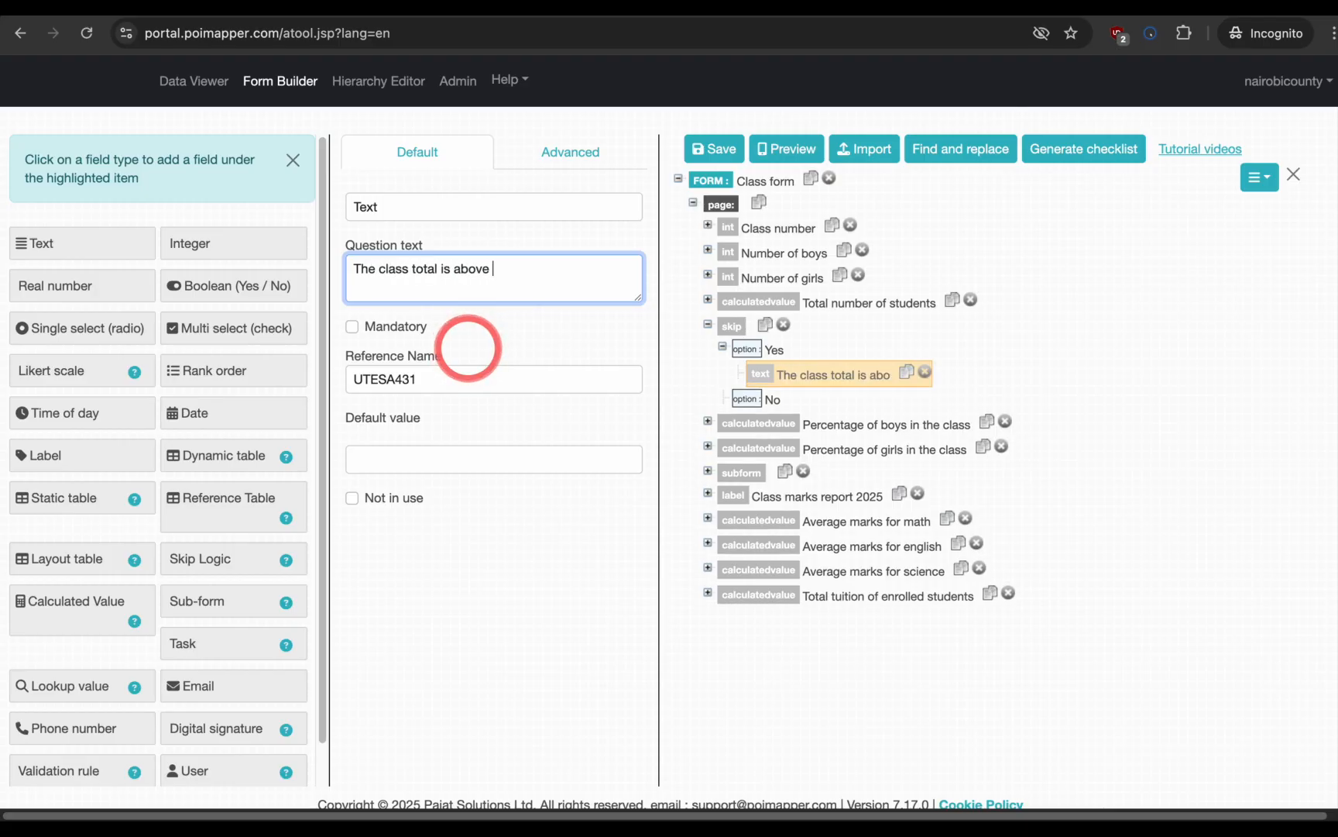
type("the maximum cap")
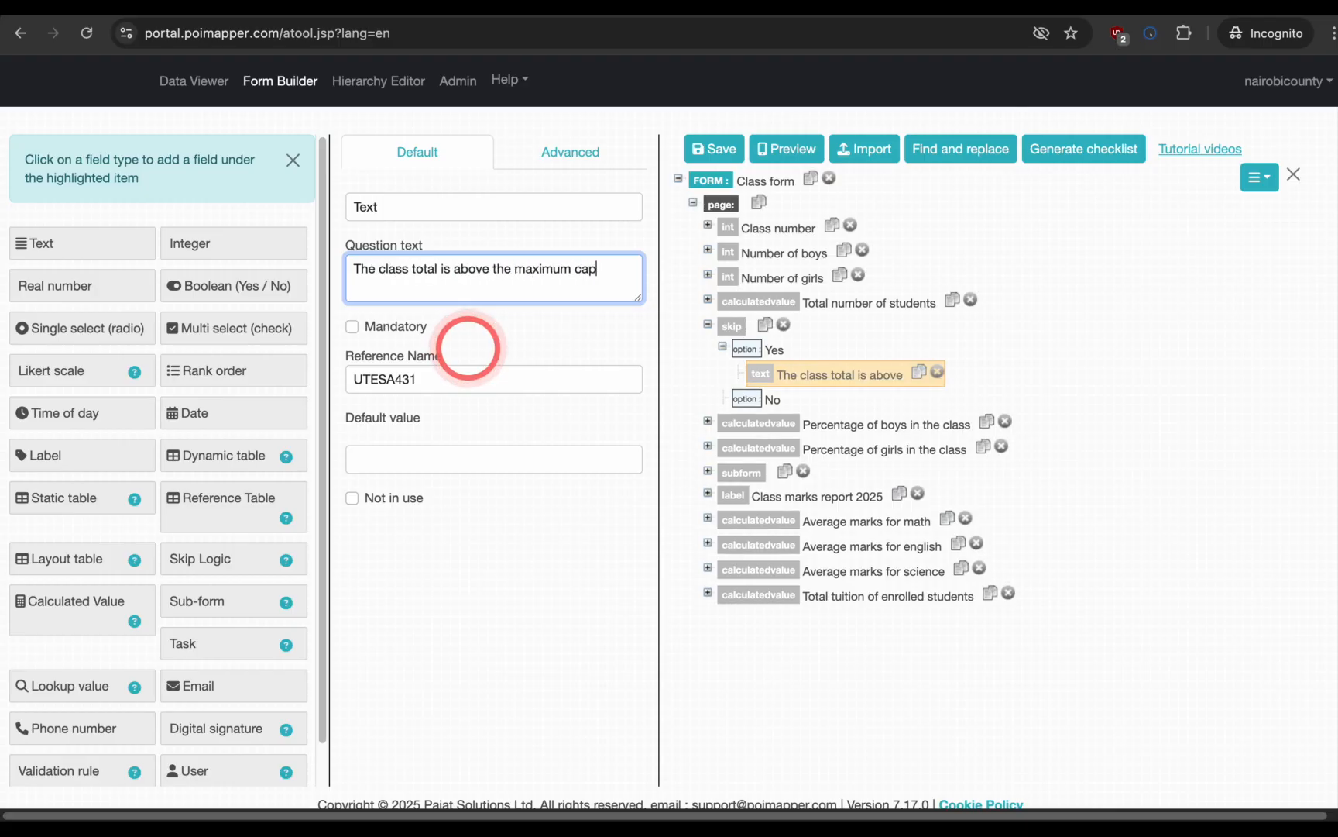
type("acity. Does the schoo")
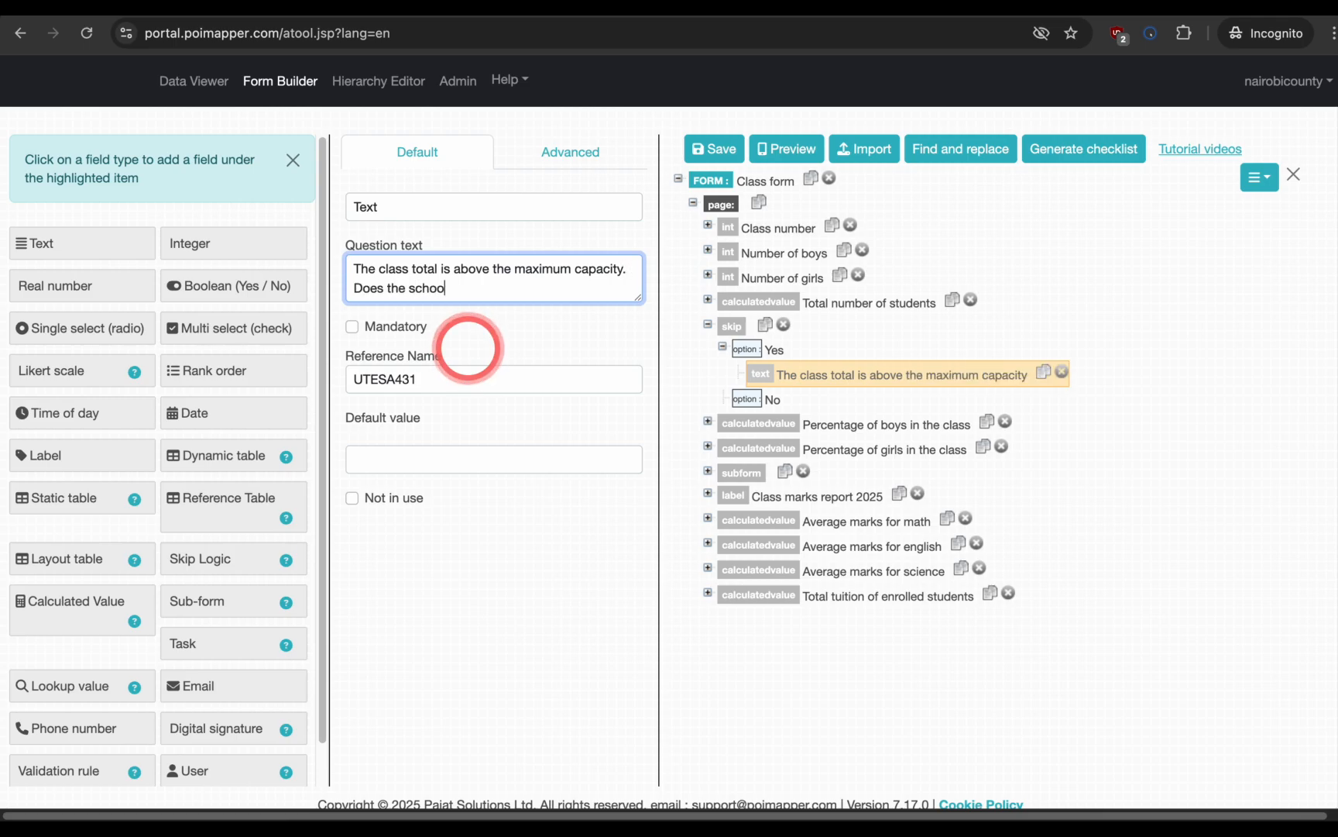
type("l provide extra resour")
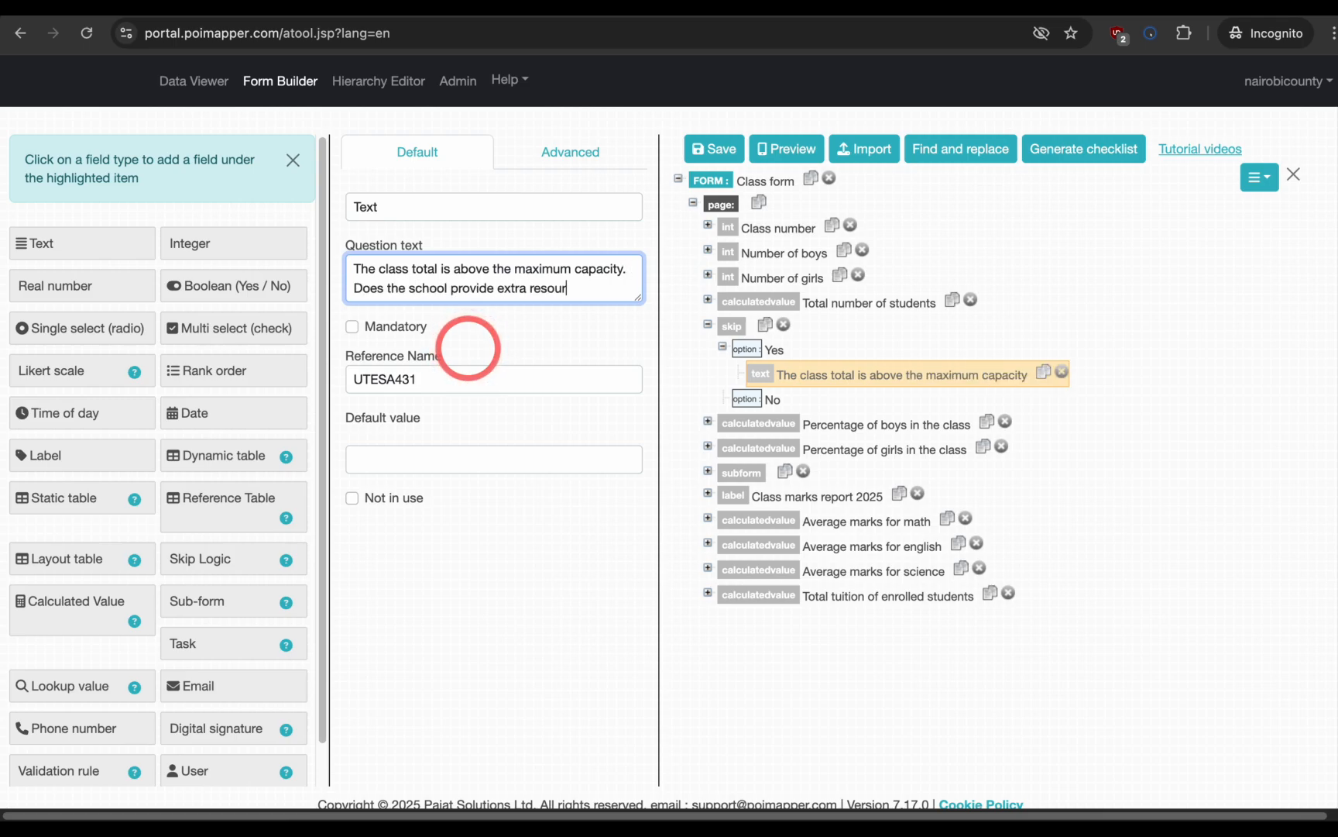
type("ces such as more")
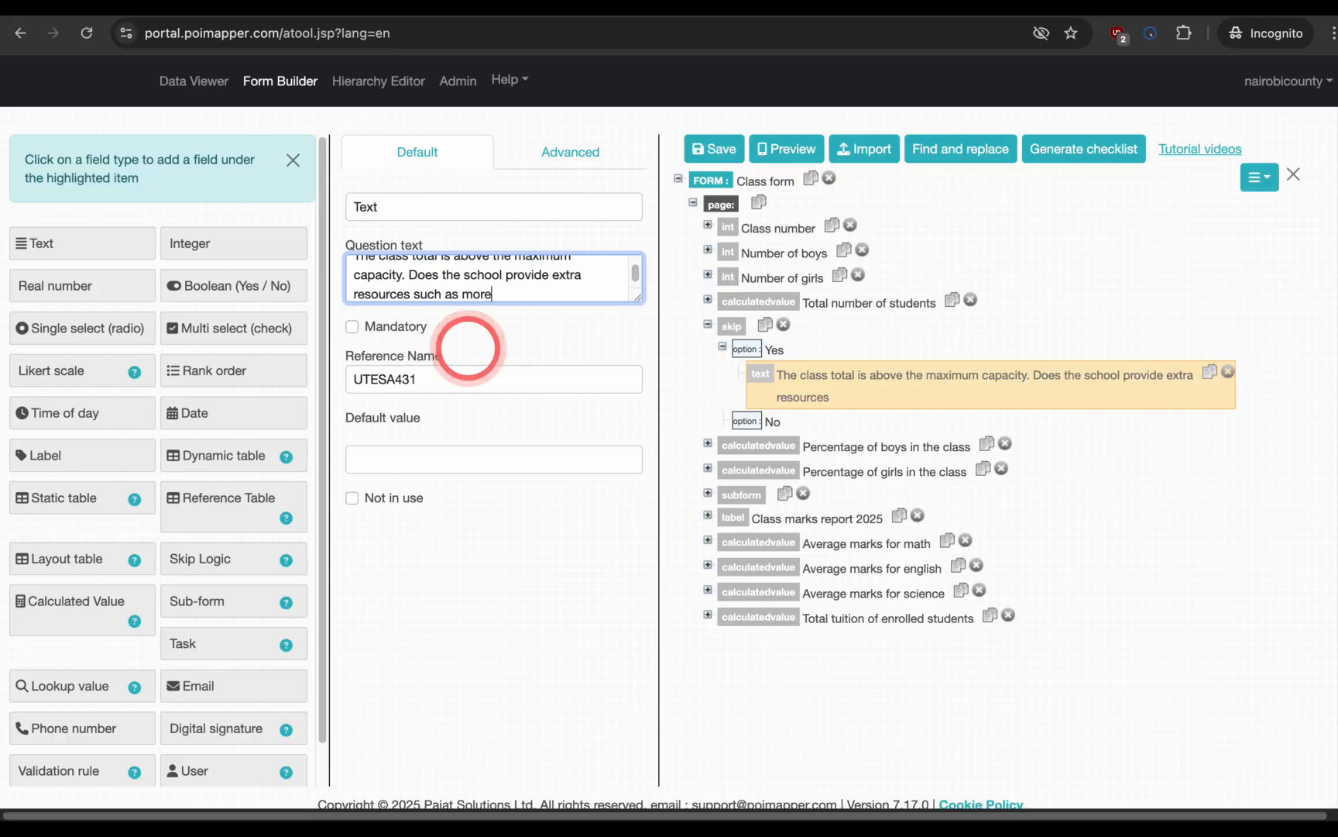
type(" teachers to help?")
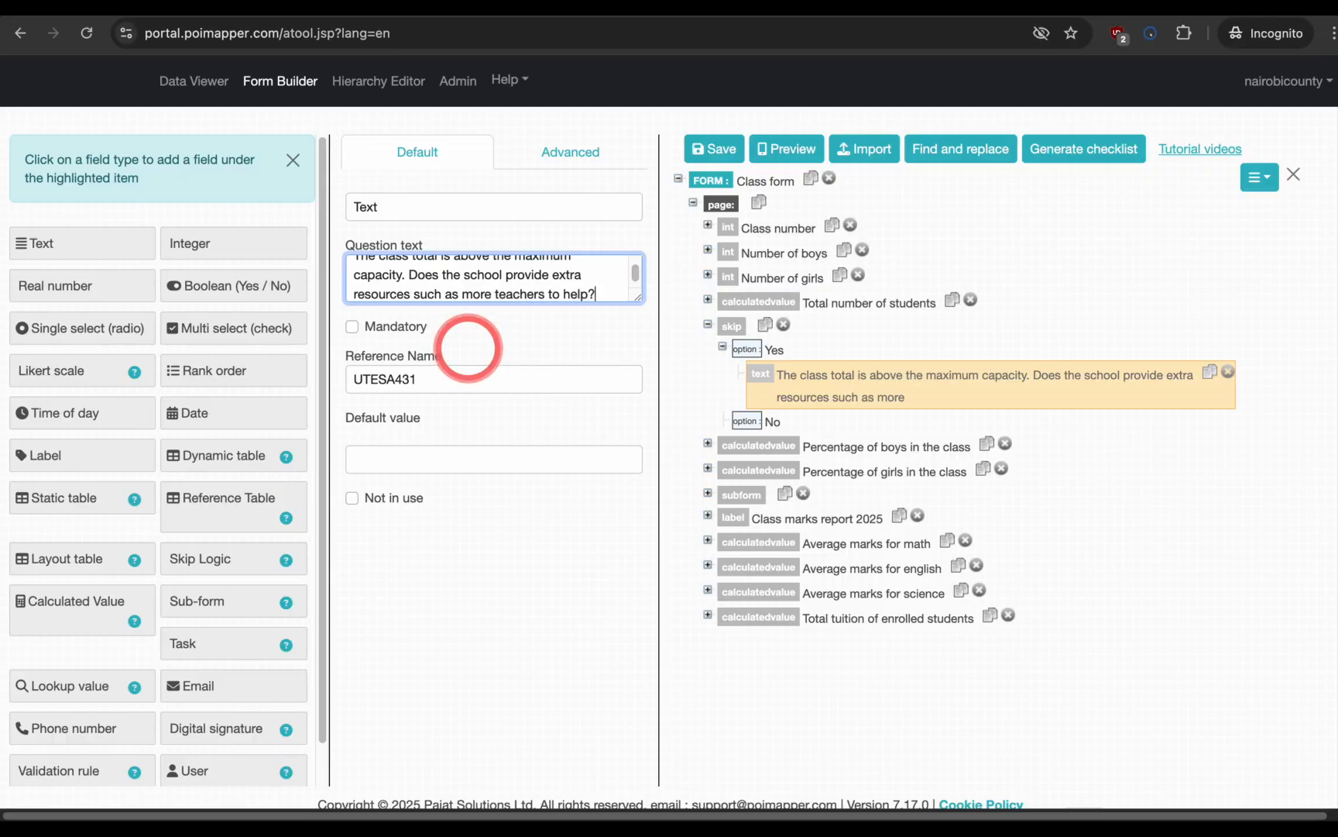
type(" Please enter he details.")
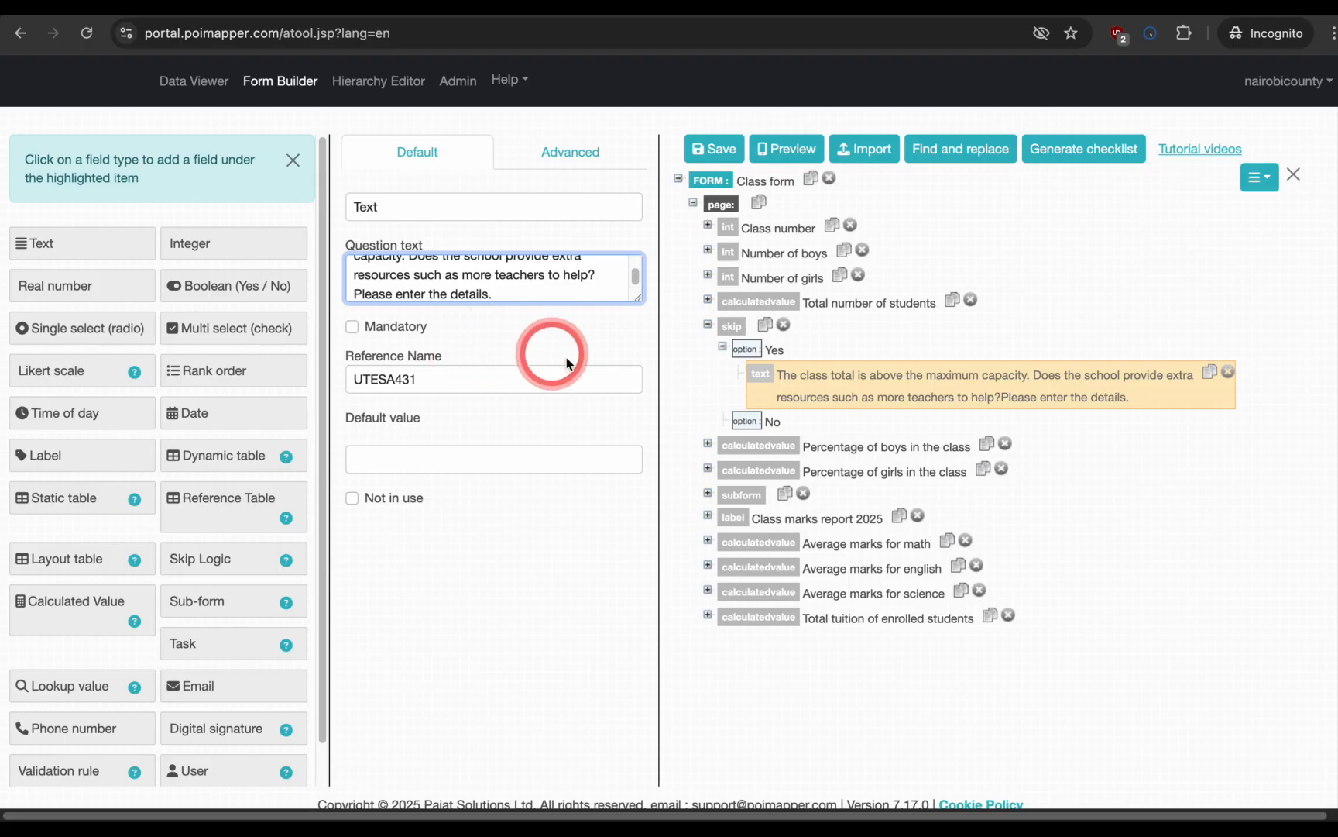
Step: Add a Boolean question "Do you think students in the class have enough resources?" under the skip logic's No option and save the form
left_click(769, 422)
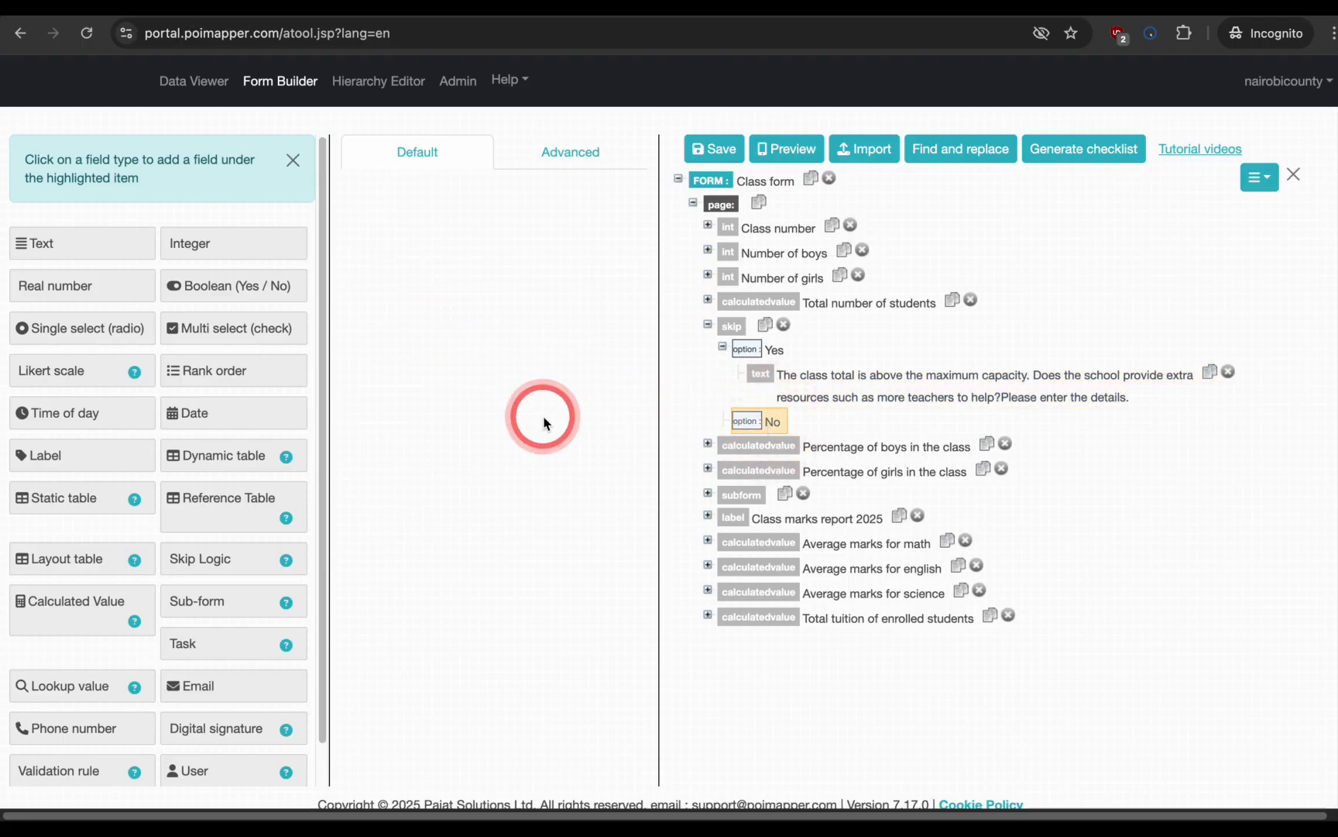
left_click(208, 287)
left_click(350, 289)
type("Do you think students")
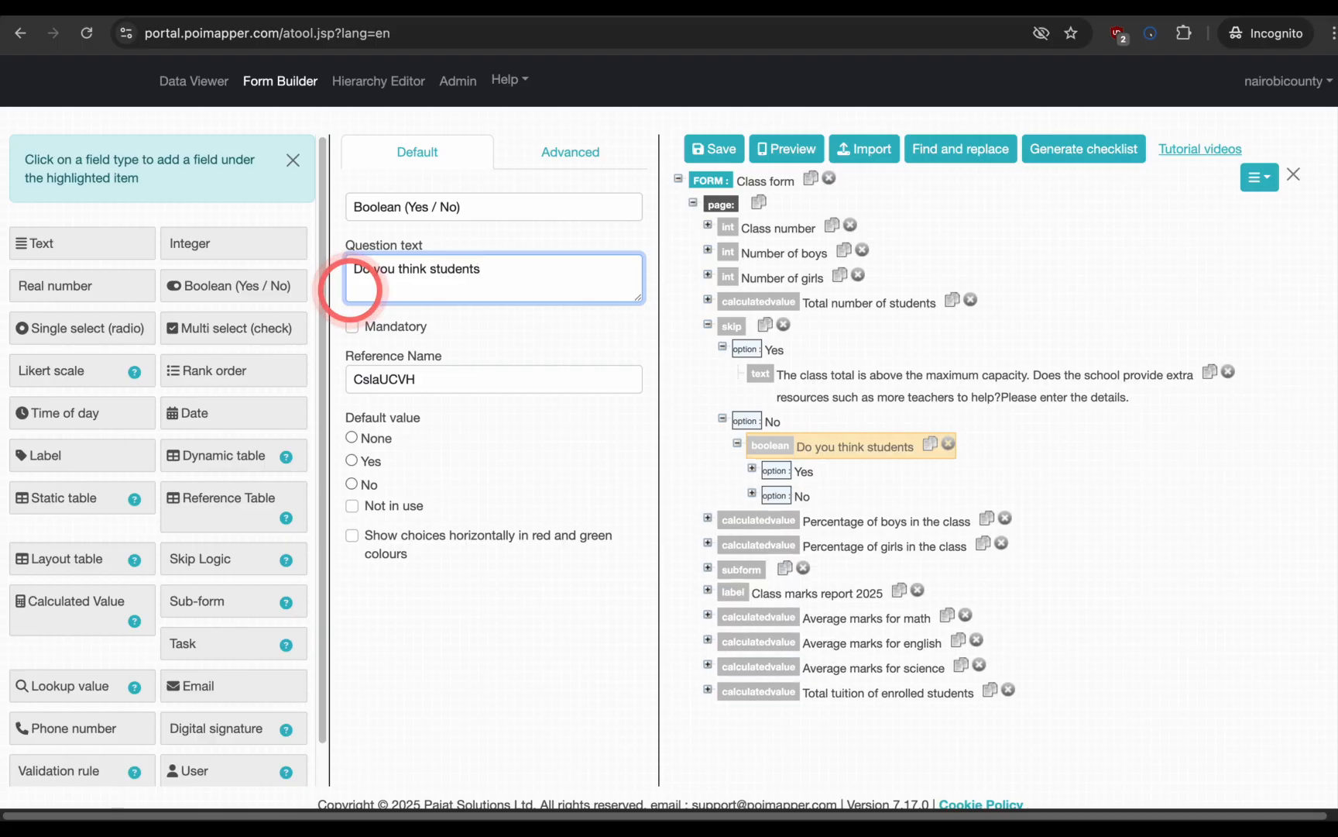
type(" in the class have enough resources?")
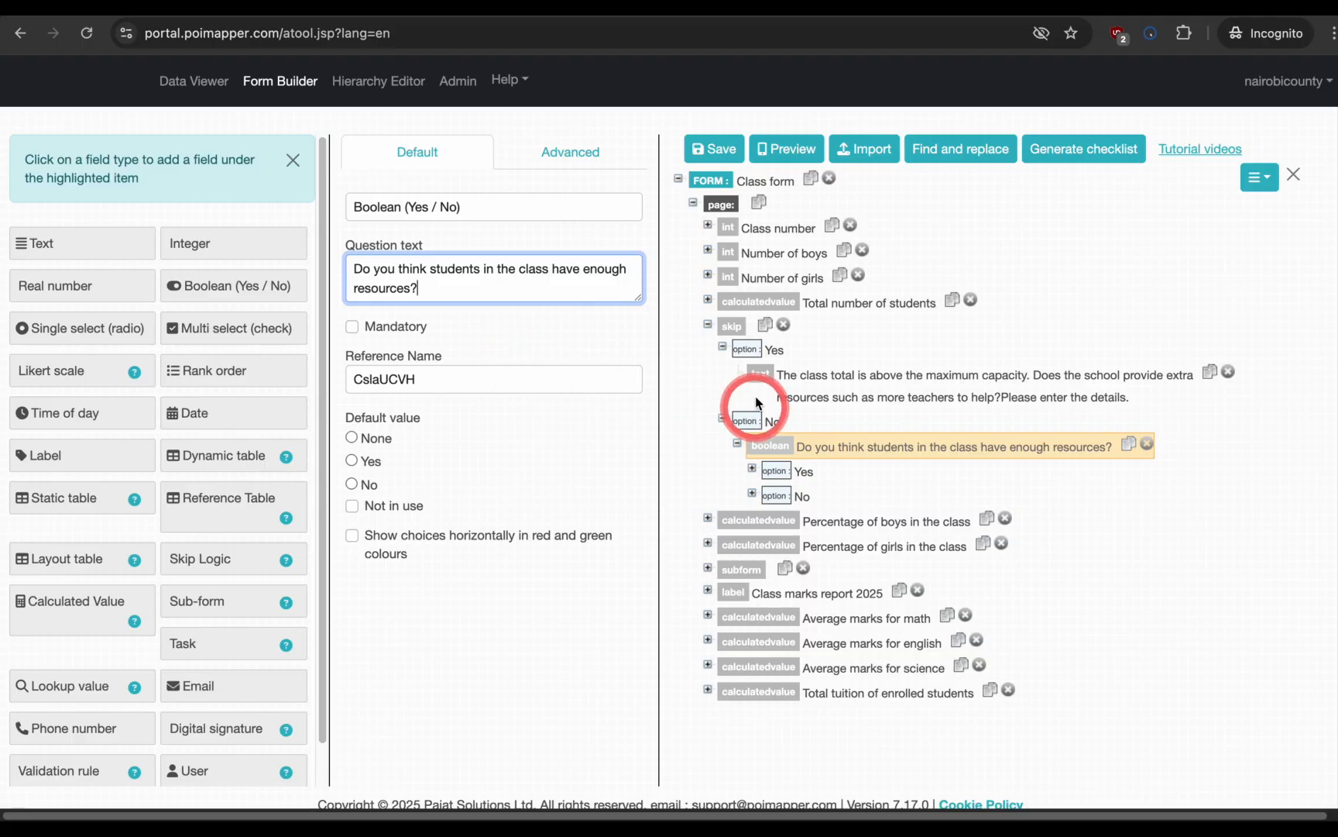
left_click(719, 150)
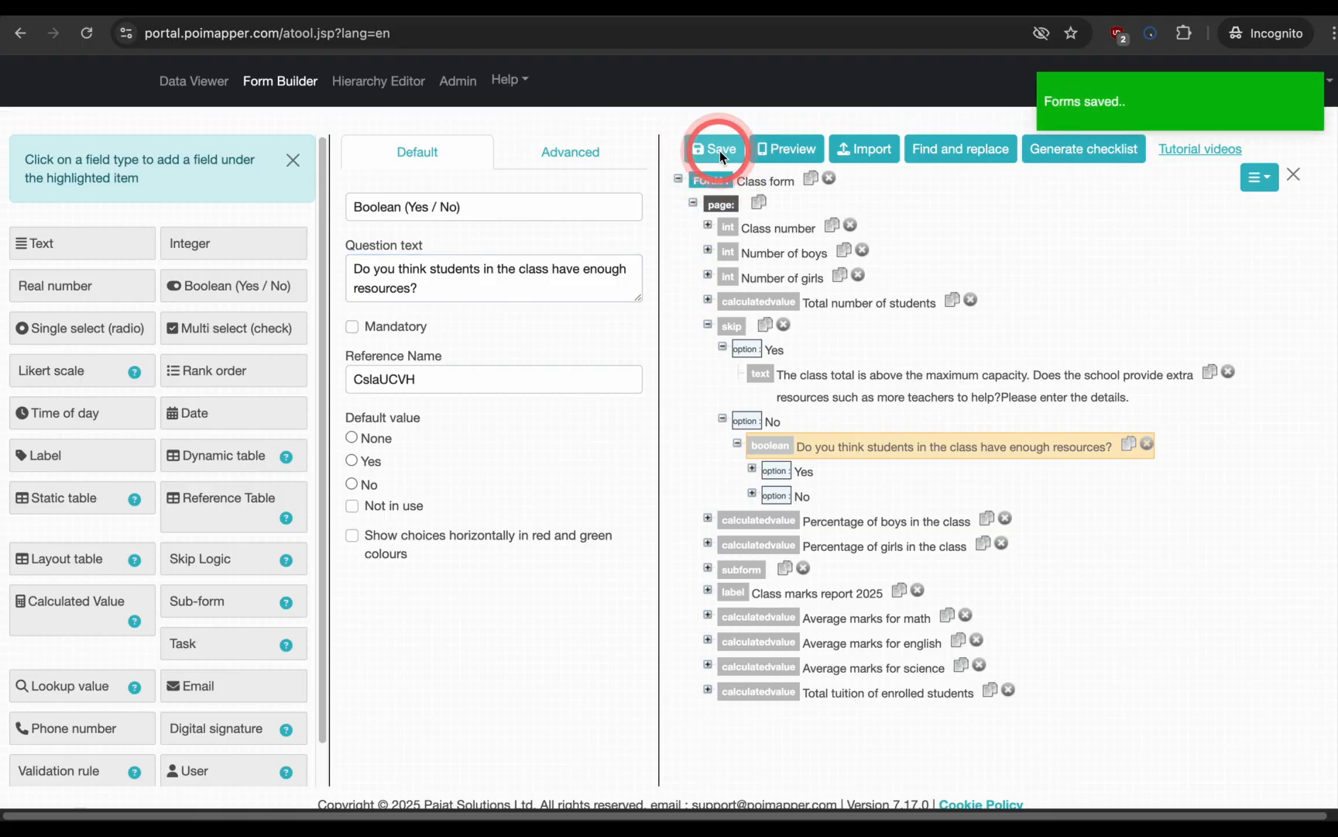
Step: Start a new Class form entry in the Data Viewer to test the skip logic
left_click(195, 82)
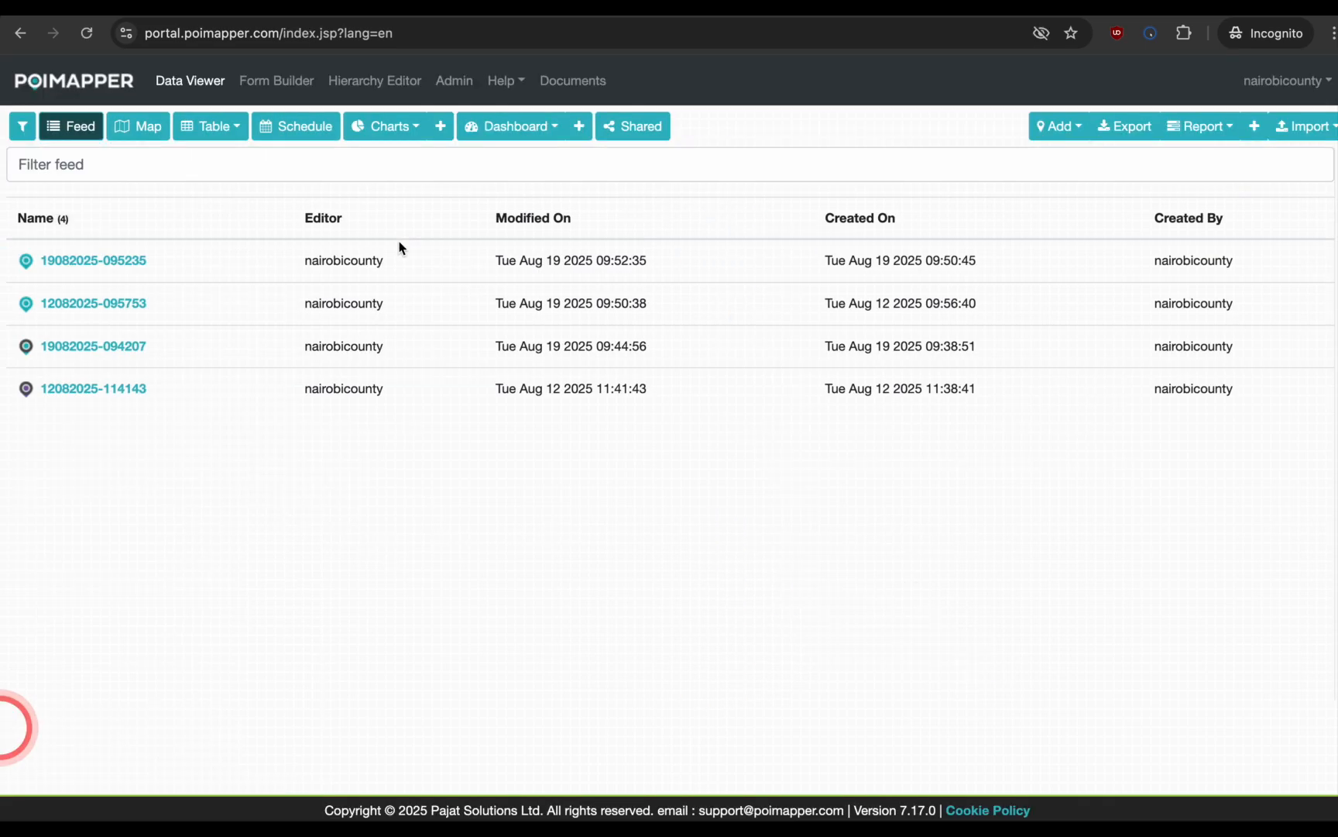
left_click(1047, 134)
left_click(1059, 163)
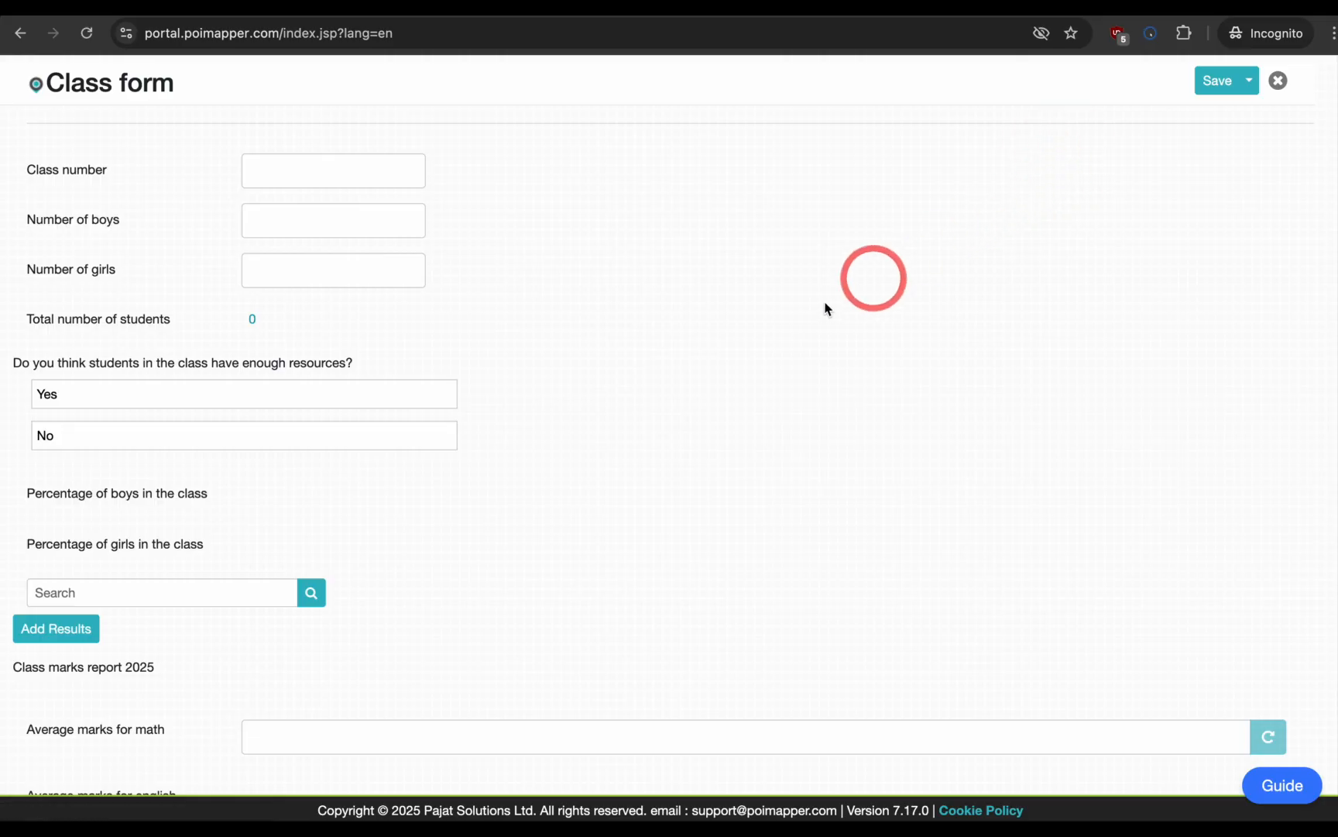
left_click(422, 394)
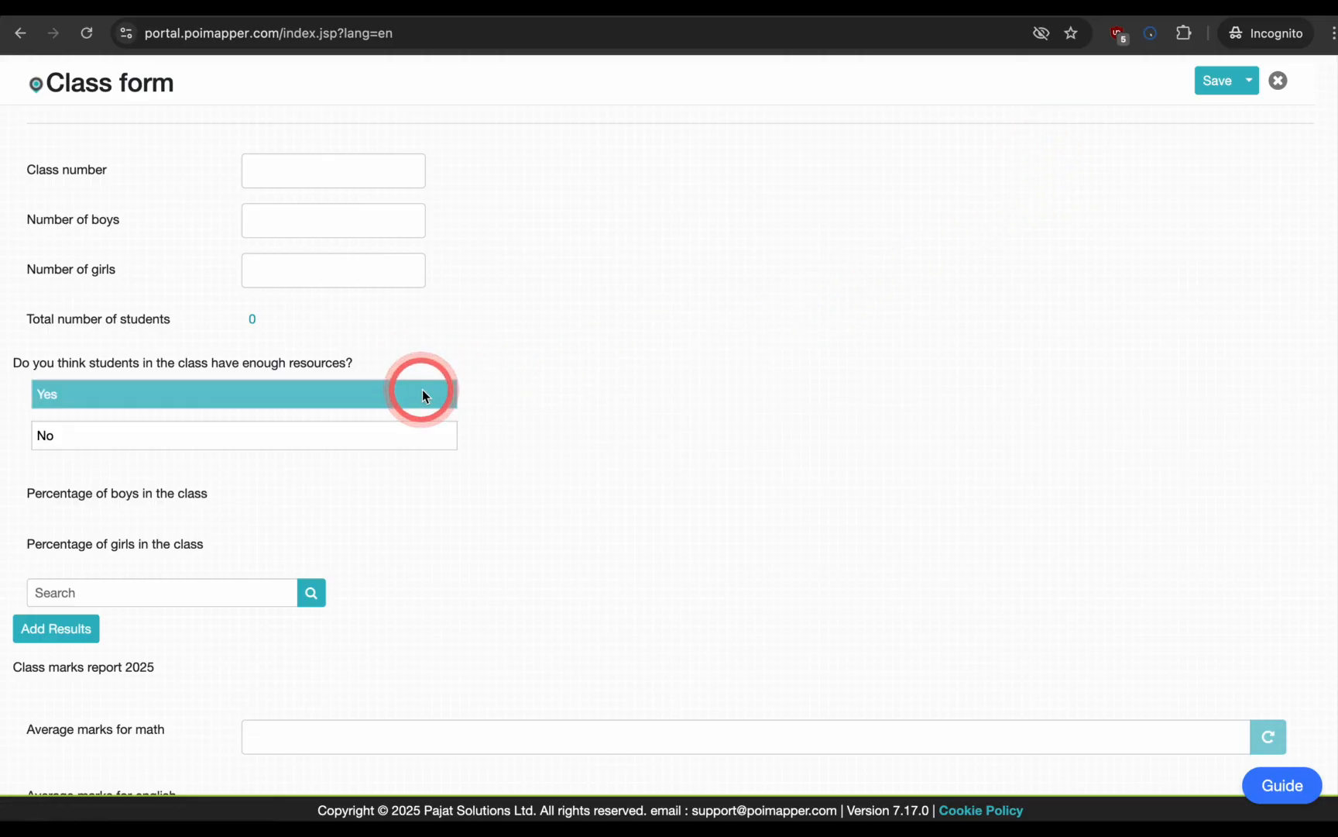
left_click(429, 429)
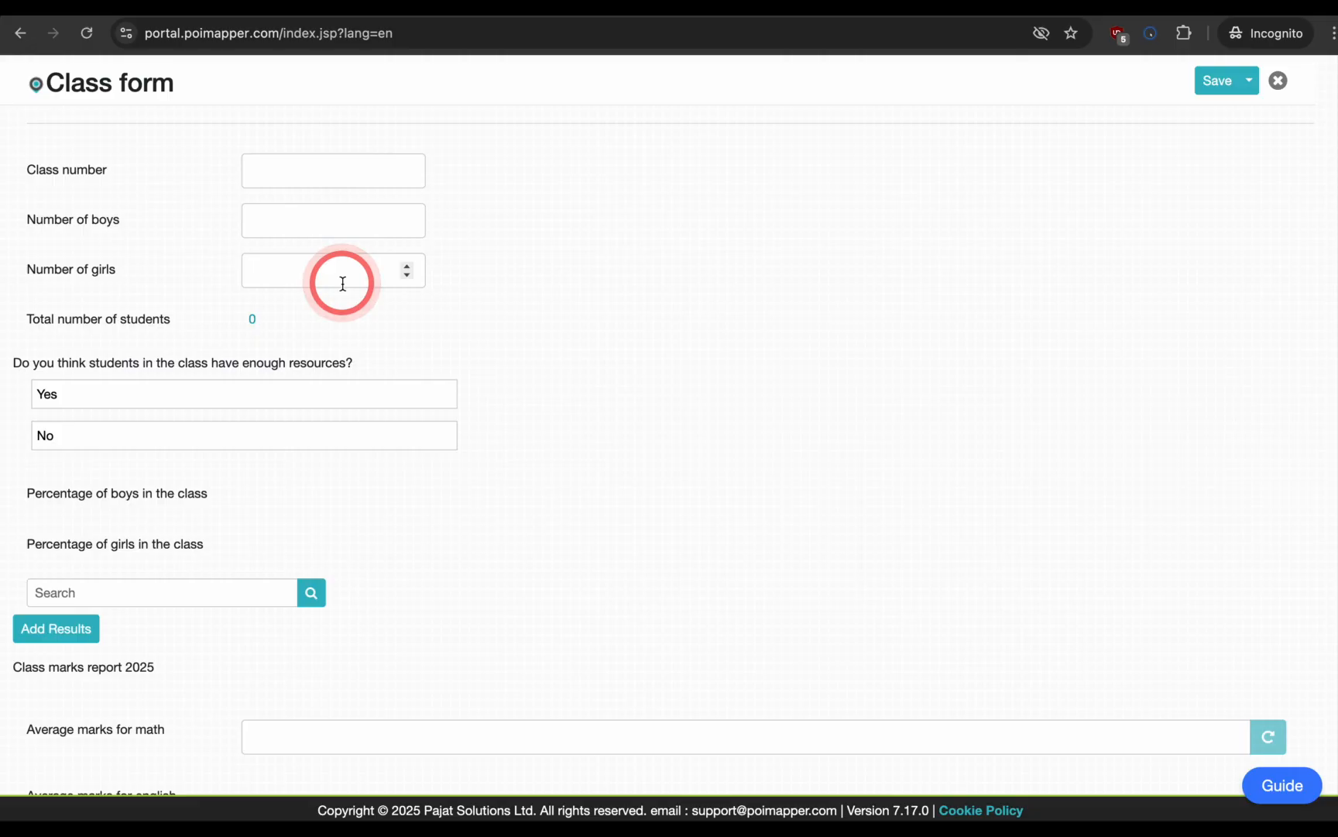
Step: Enter 25 boys and 27 girls in the Class form entry to trigger the over-capacity question
left_click(277, 218)
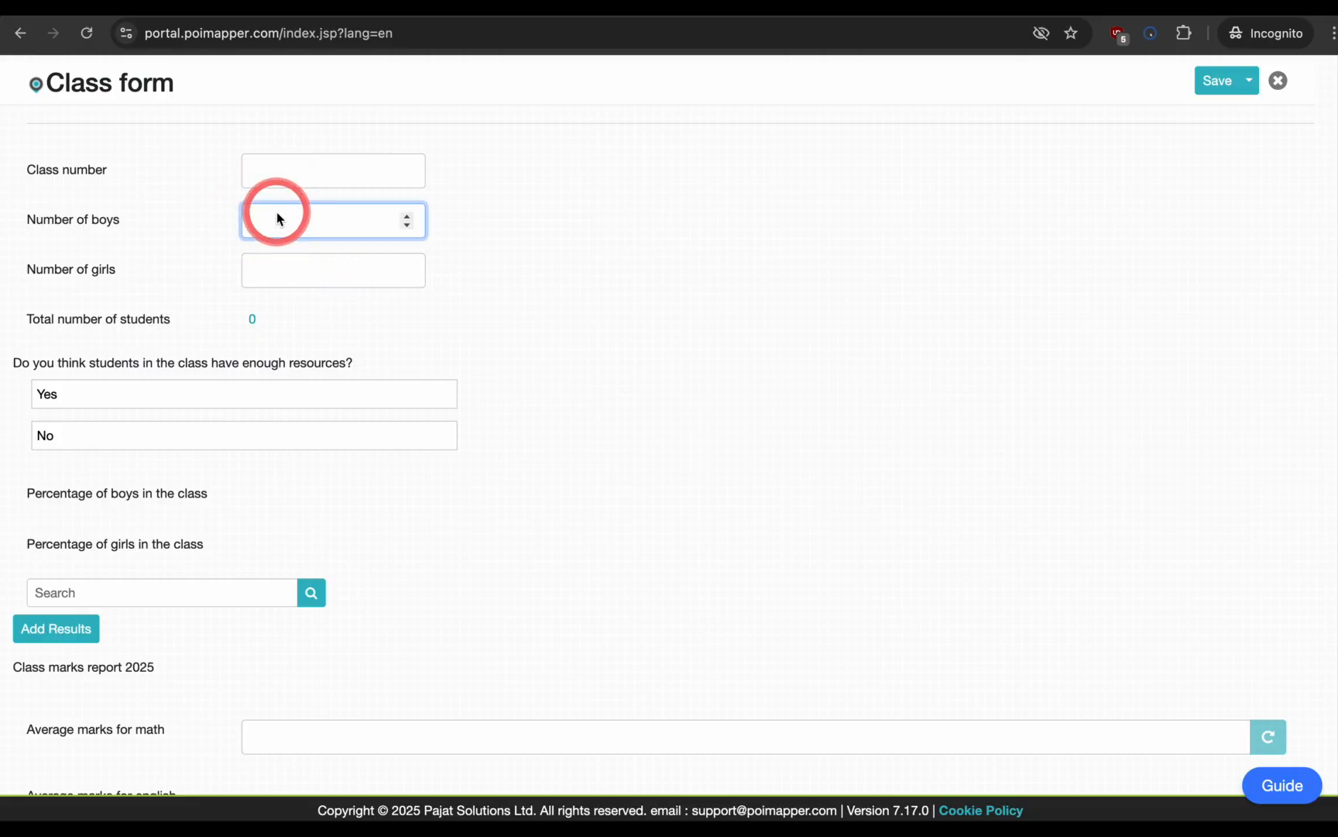
type("25")
left_click(282, 263)
type("2")
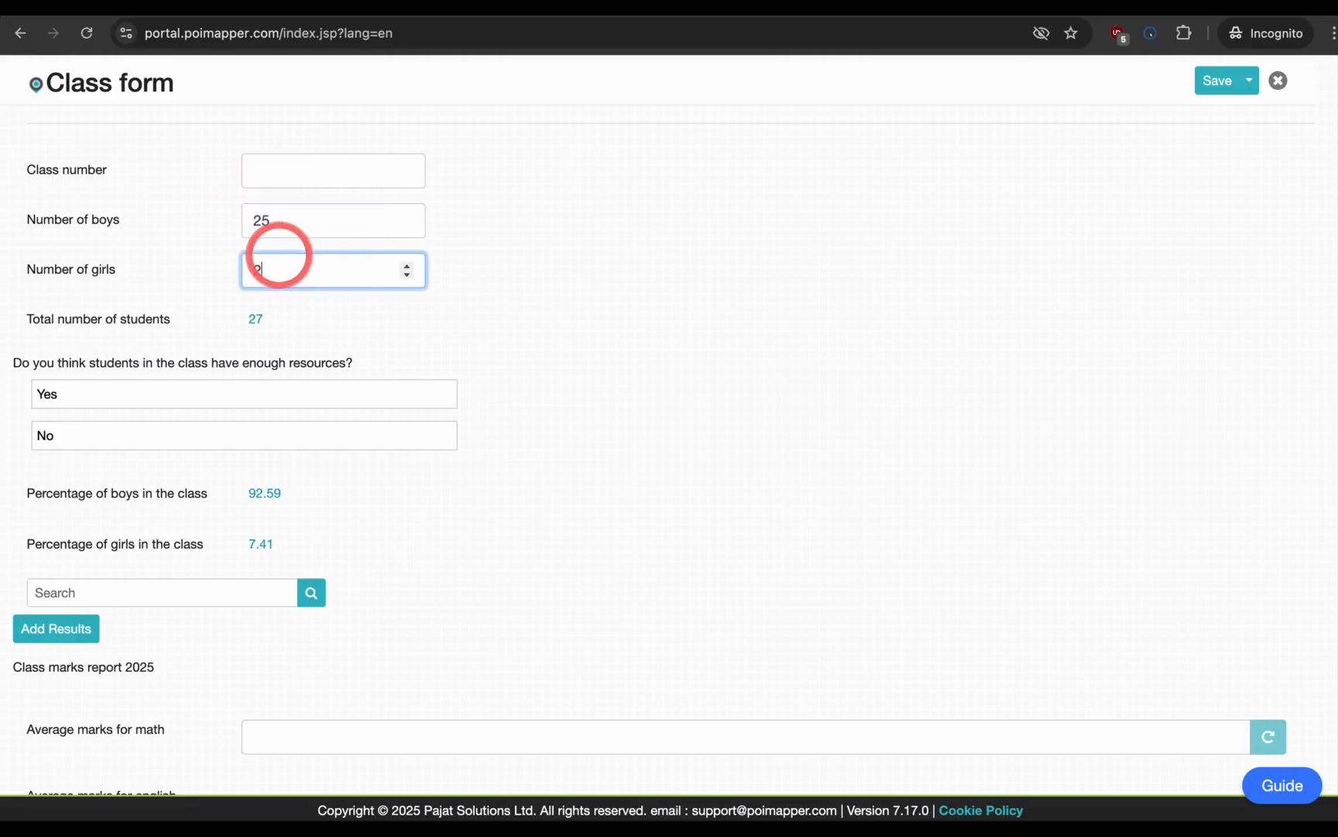
type("7")
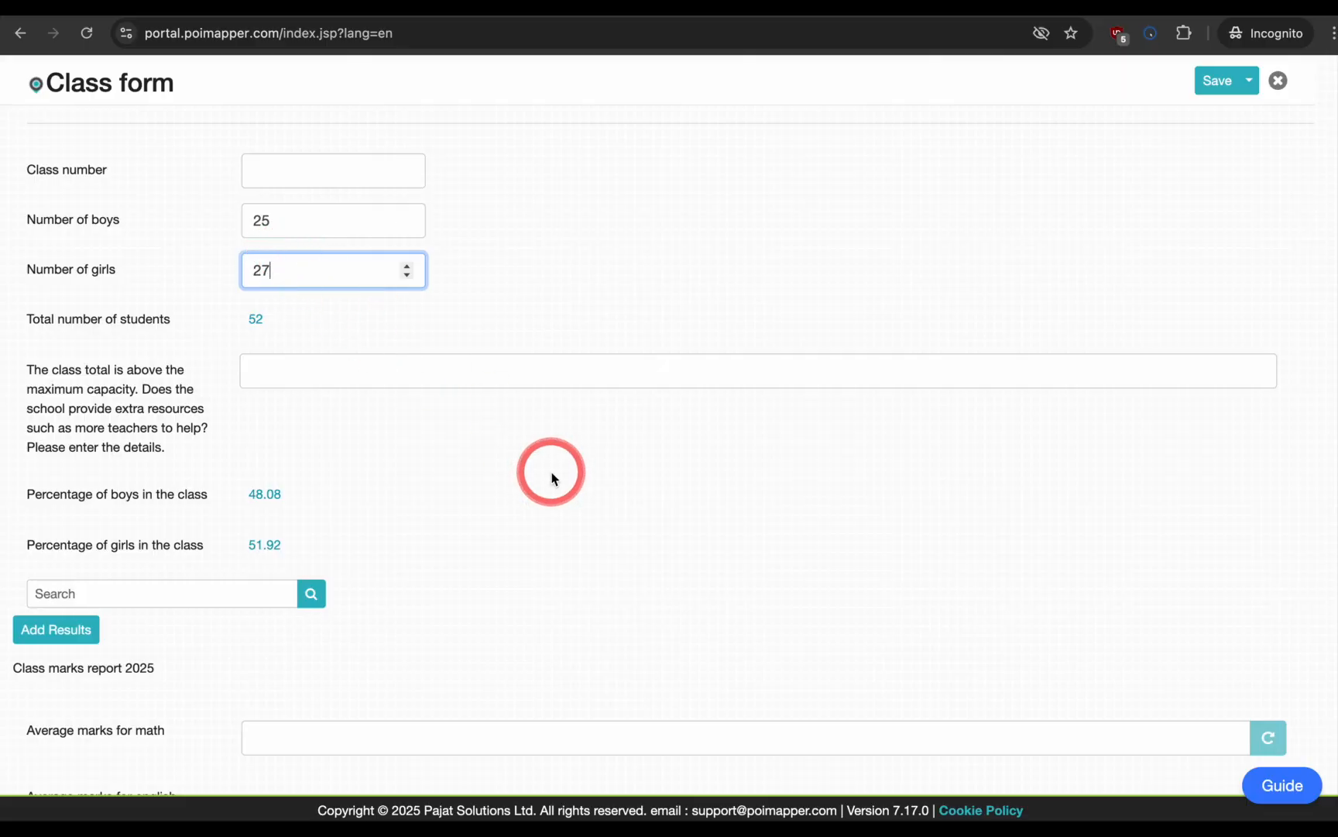
left_click(632, 375)
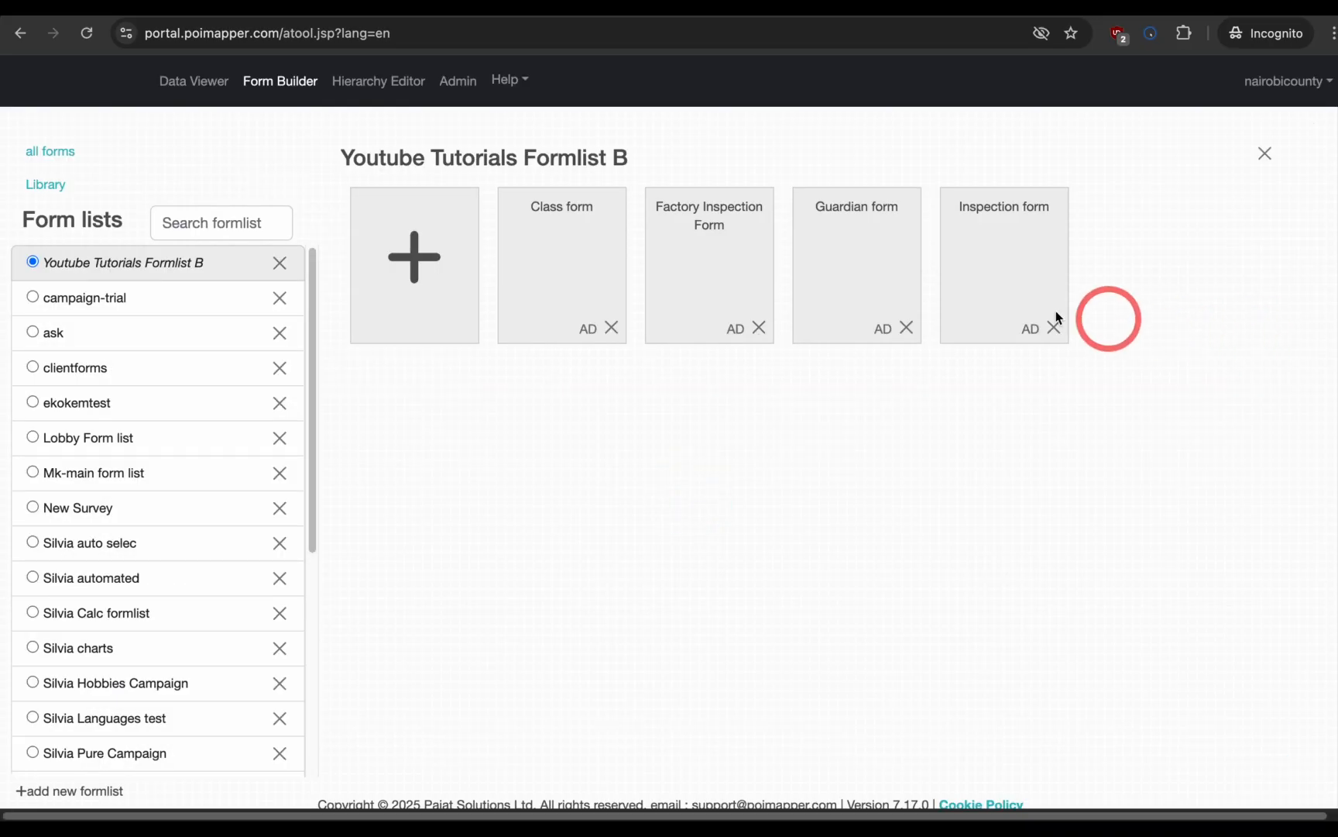
Step: Open the Guardian form in the Form Builder and add a Skip Logic field at its end
left_click(866, 251)
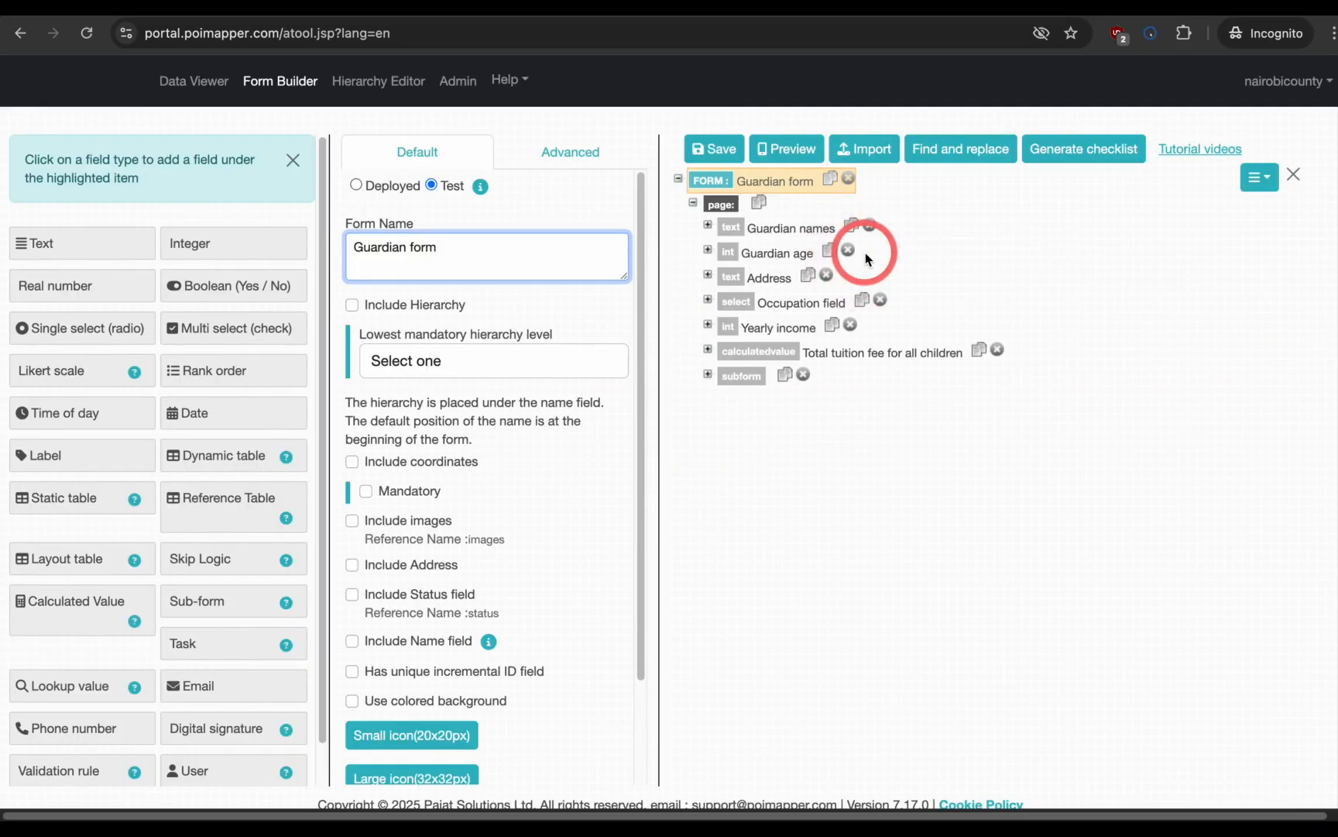
left_click(225, 559)
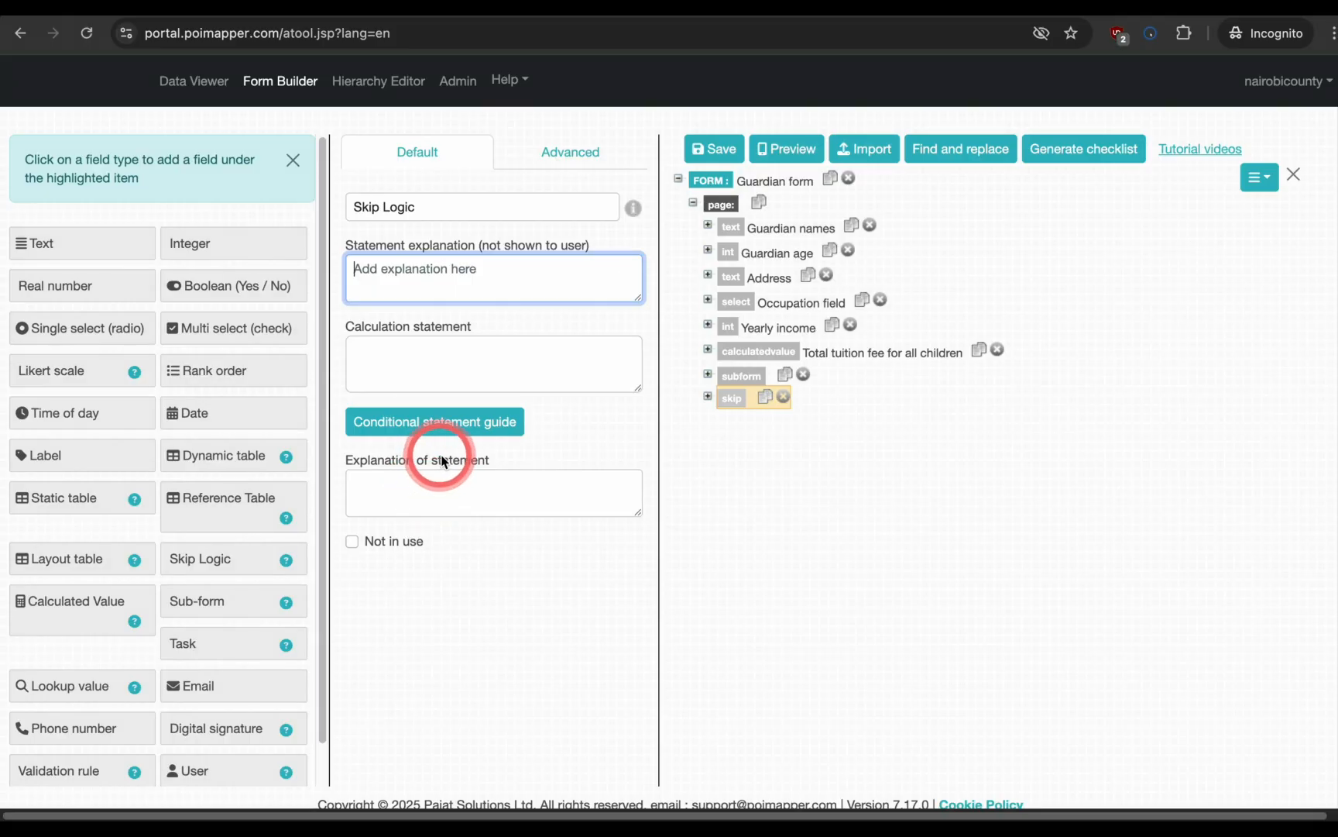
Step: Examine the available condition types and the base and comparison settings of an Equal condition in the conditional statement guide
left_click(468, 422)
left_click(587, 170)
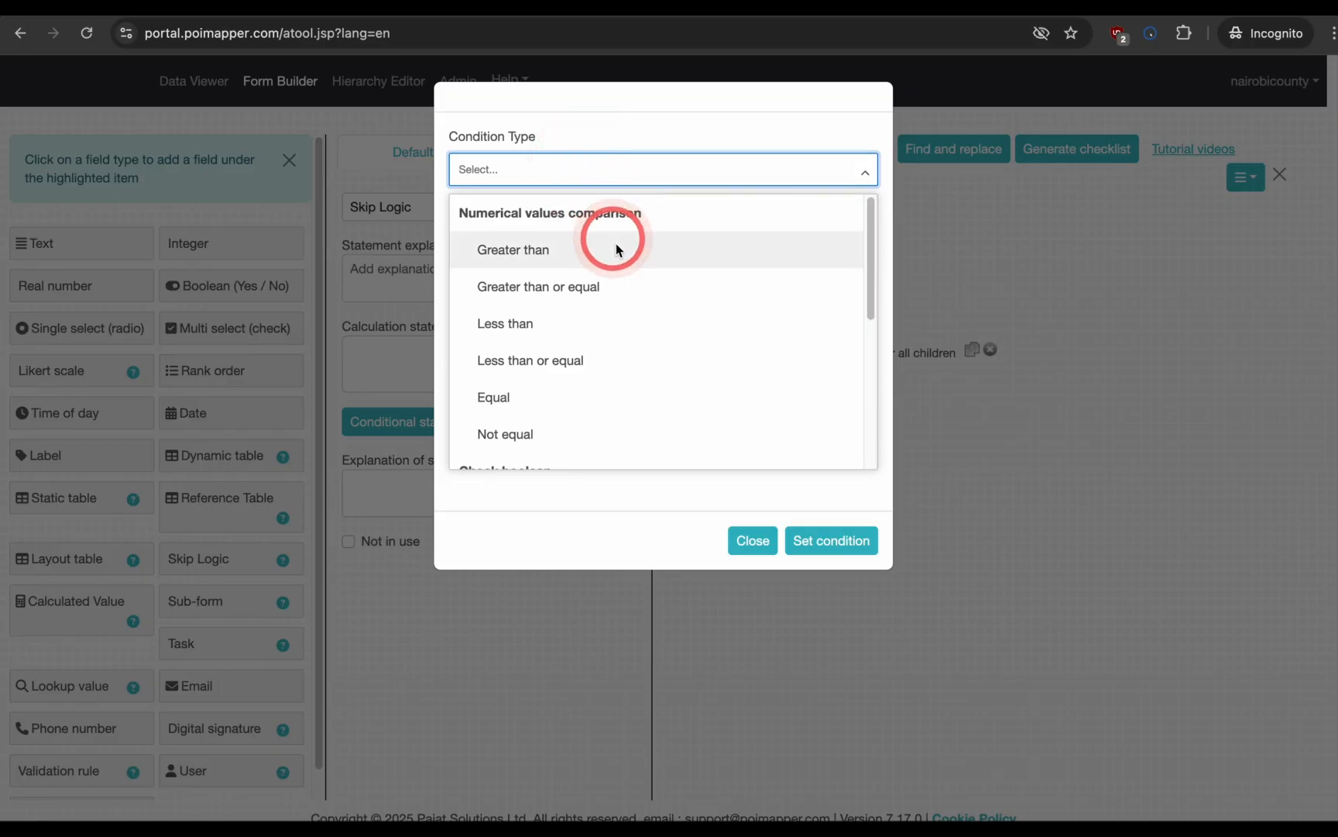
scroll(627, 279, "down", 3)
scroll(629, 283, "down", 2)
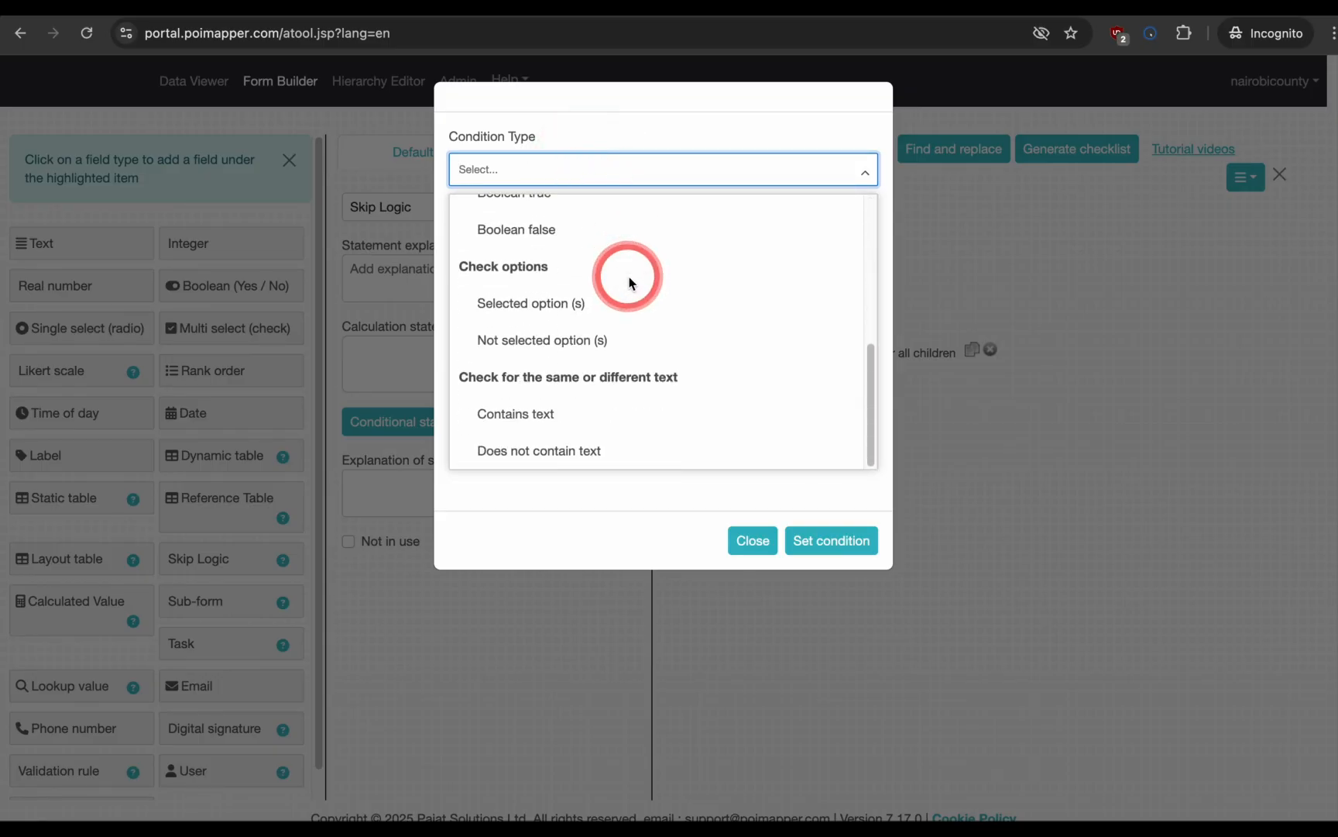
scroll(629, 283, "up", 5)
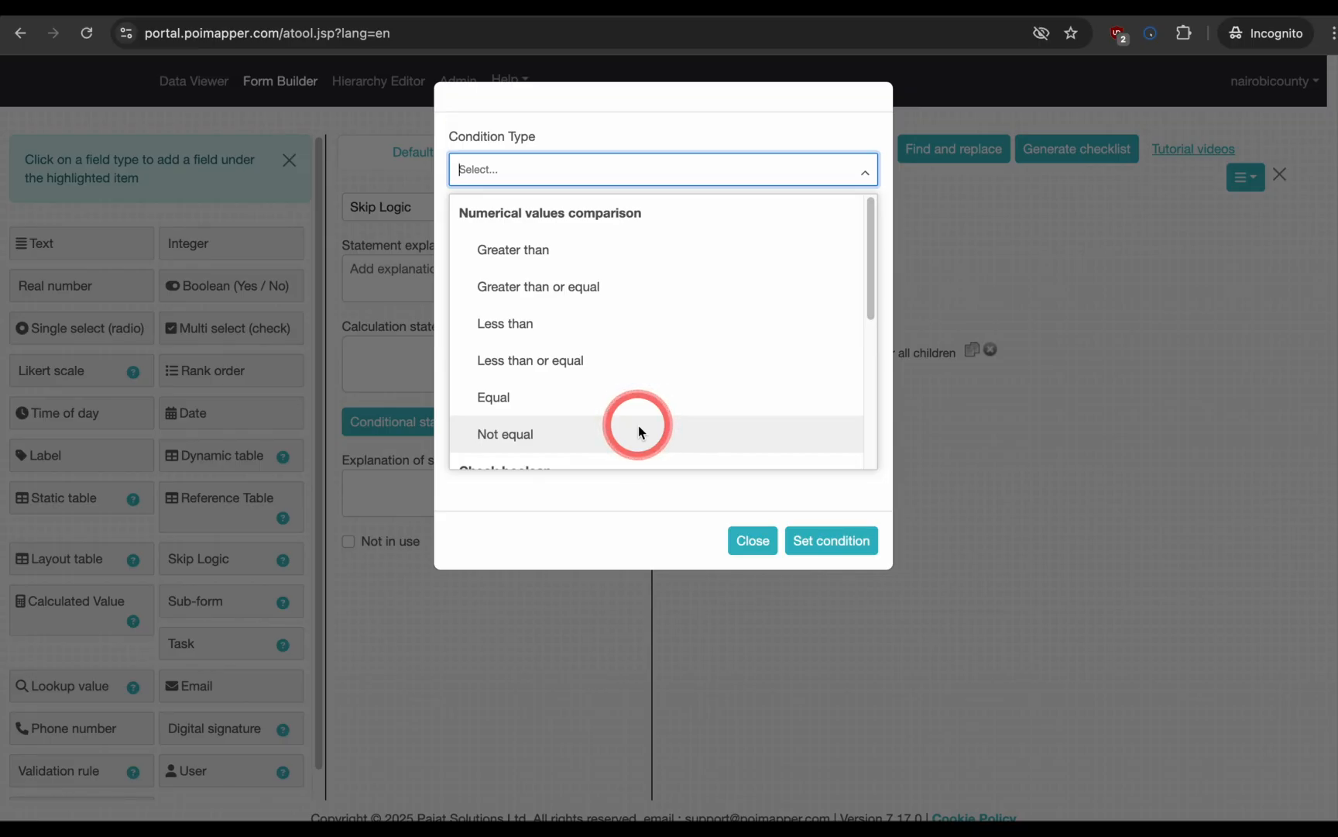
left_click(643, 401)
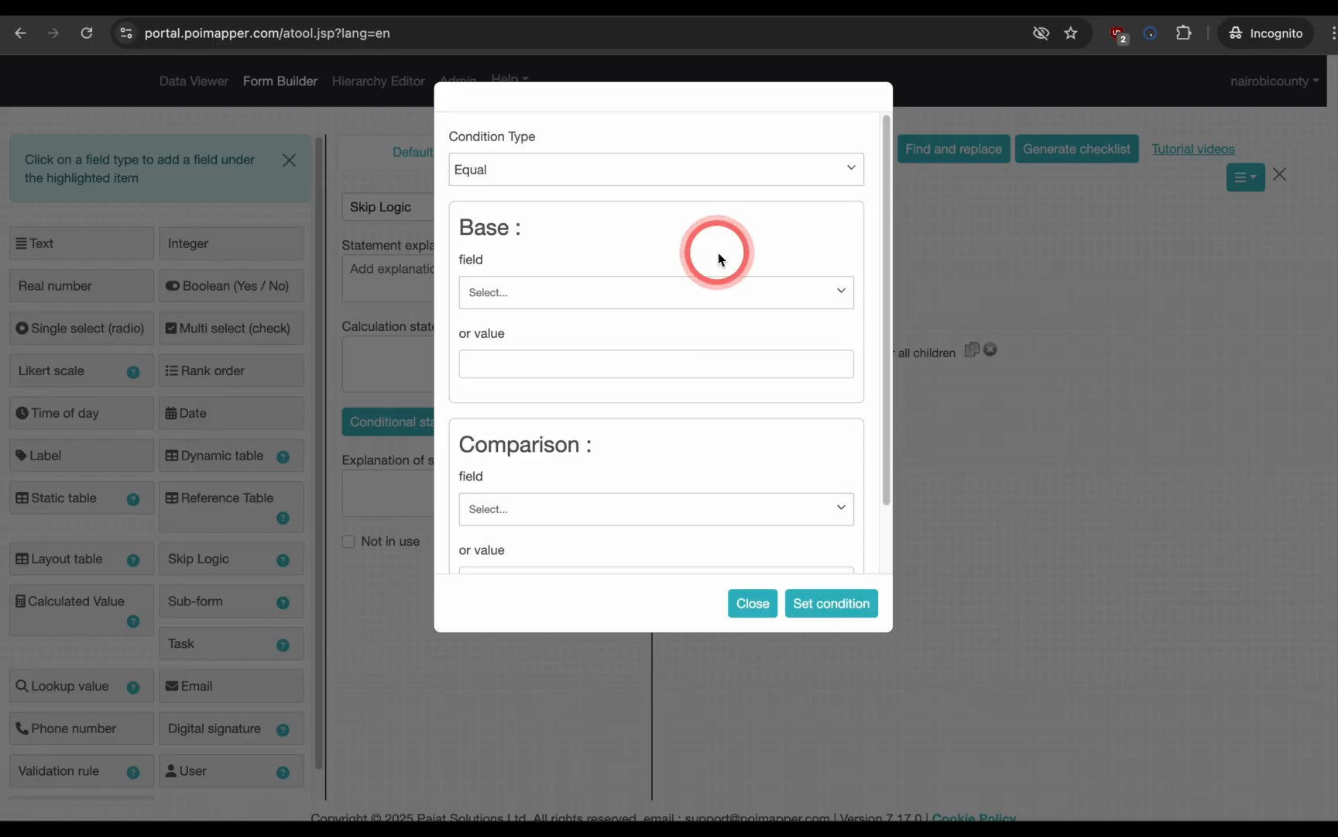
scroll(718, 259, "down", 2)
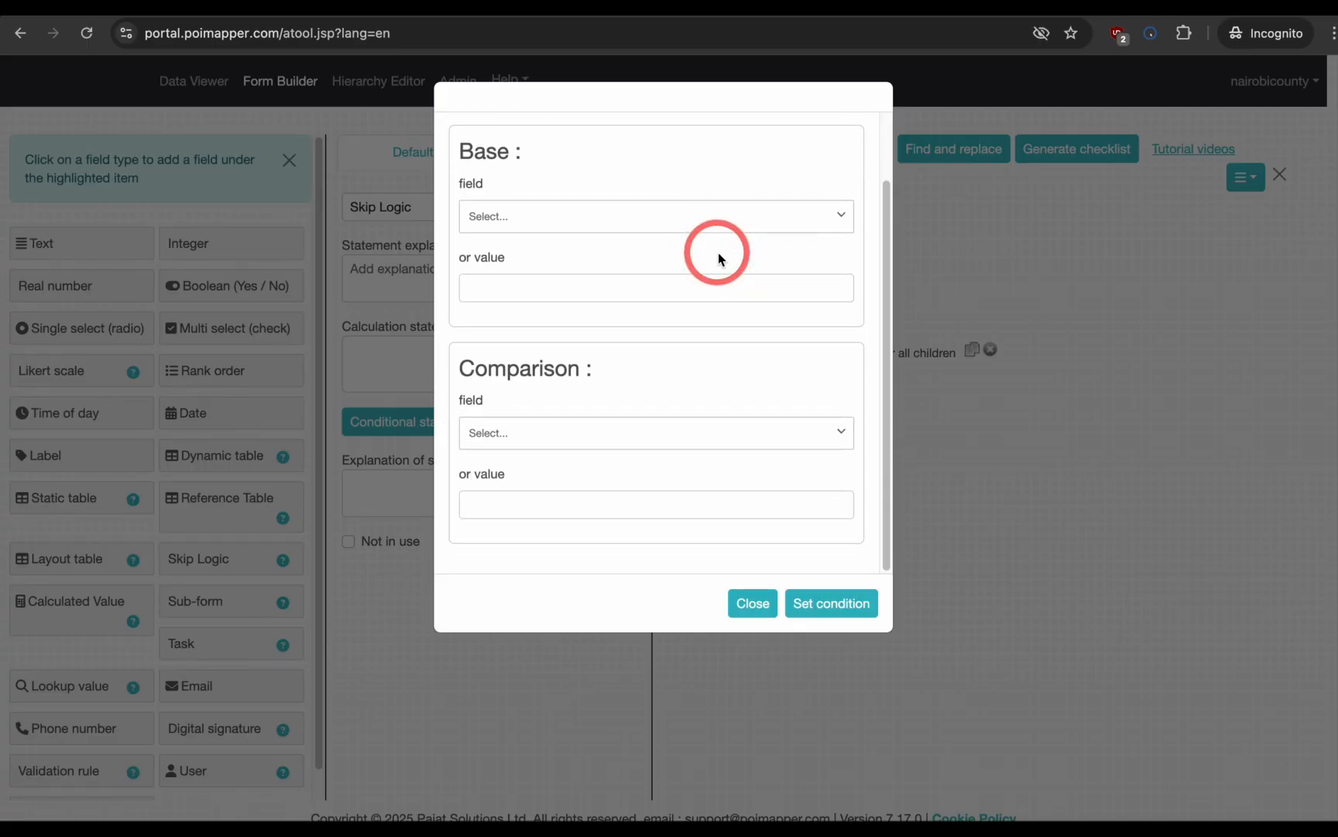
scroll(719, 259, "up", 1)
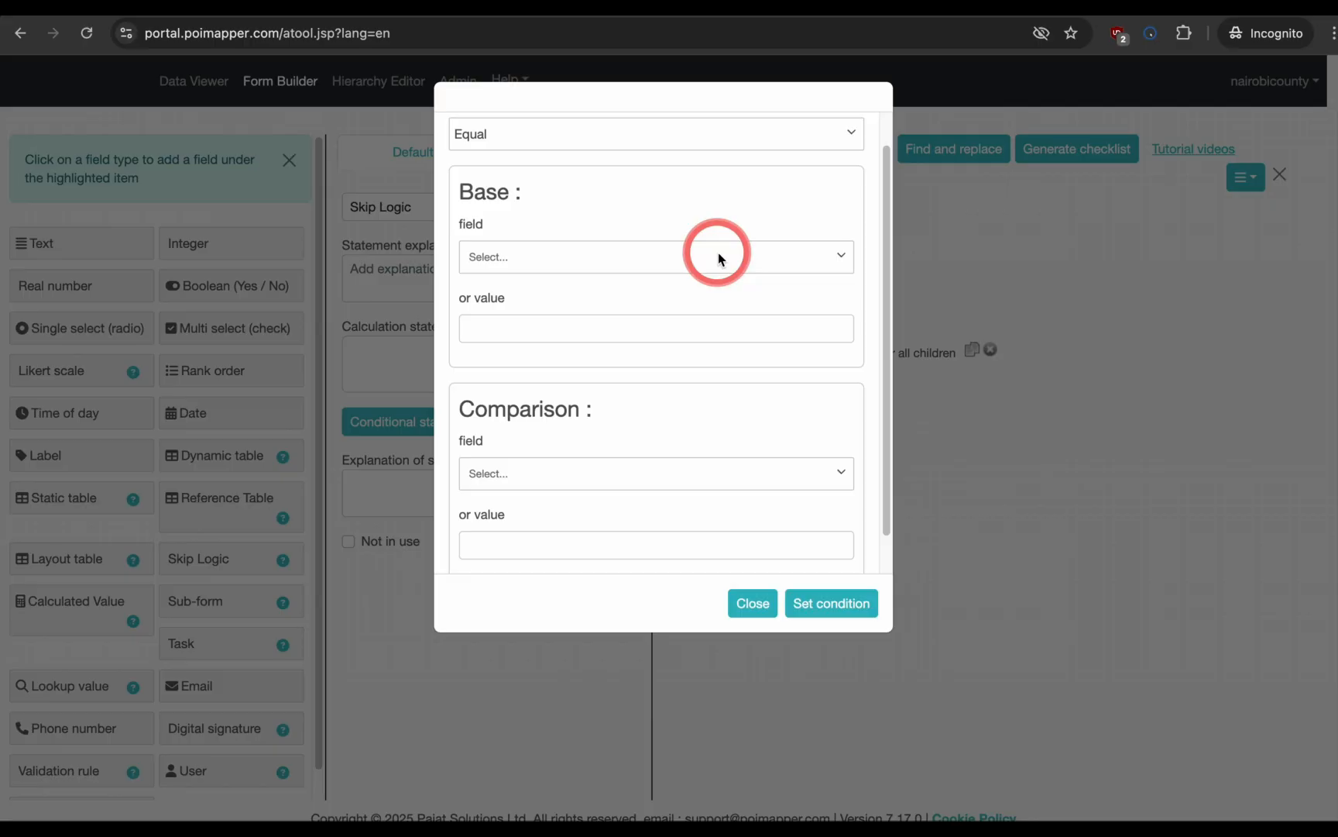
scroll(633, 567, "up", 1)
left_click(753, 603)
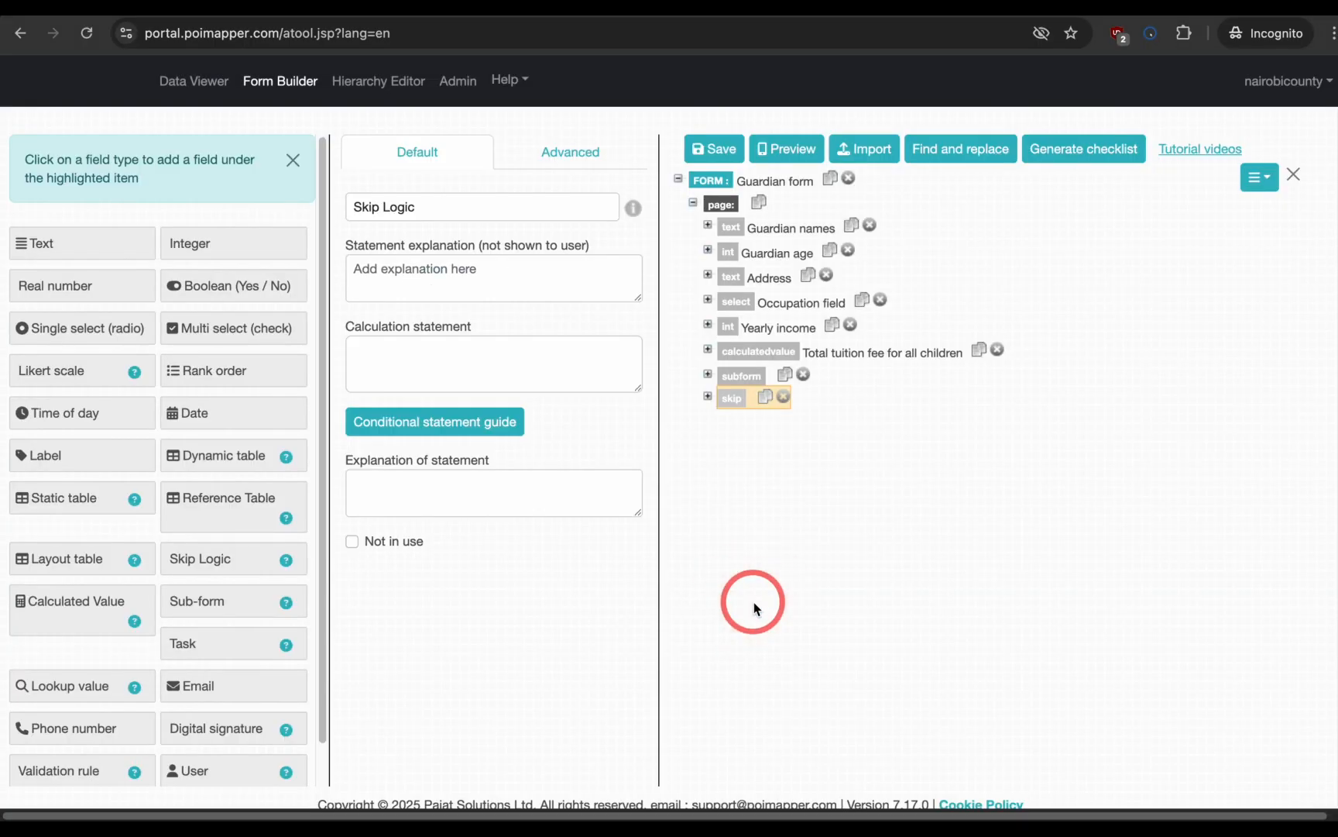
Step: Delete the Skip Logic field from the end of the Guardian form and open its Enroll children subform
left_click(784, 396)
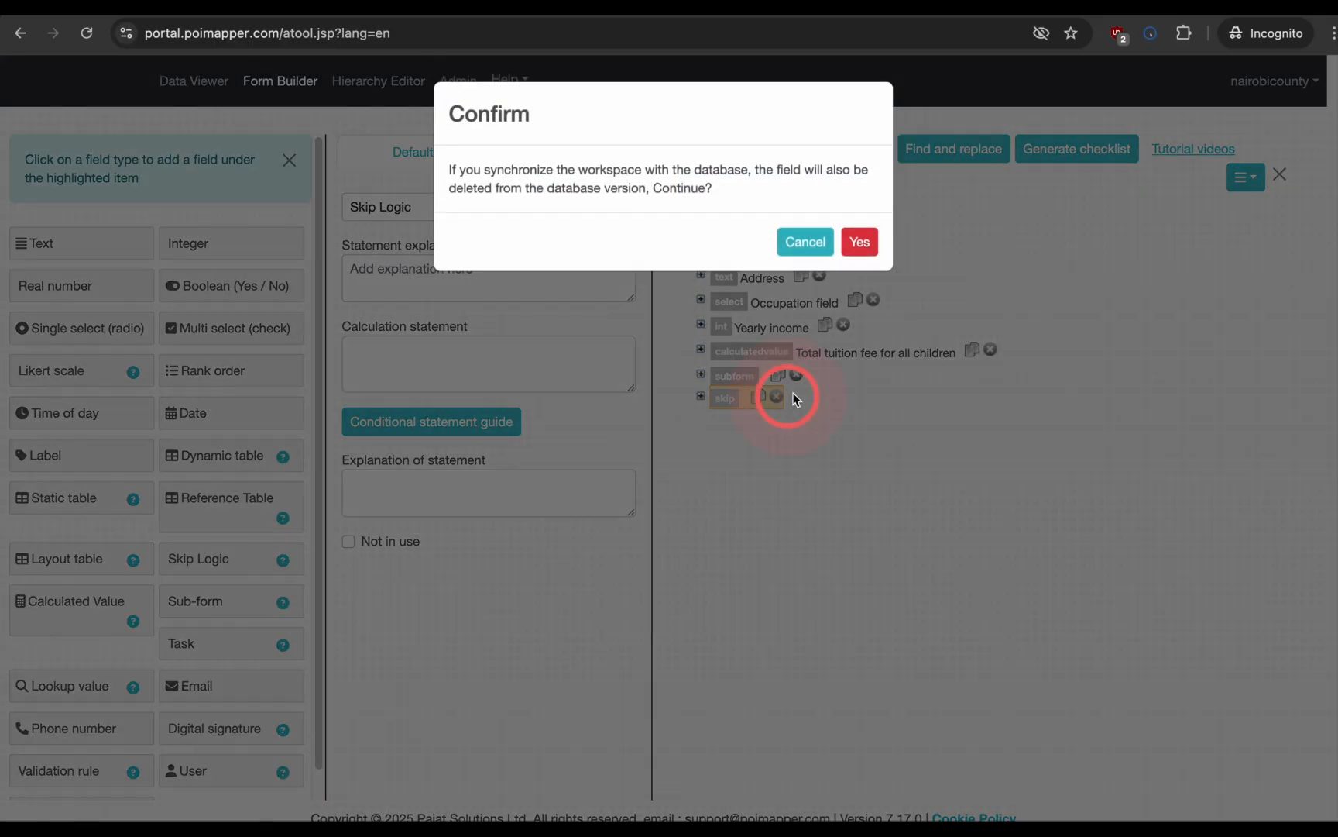
left_click(858, 240)
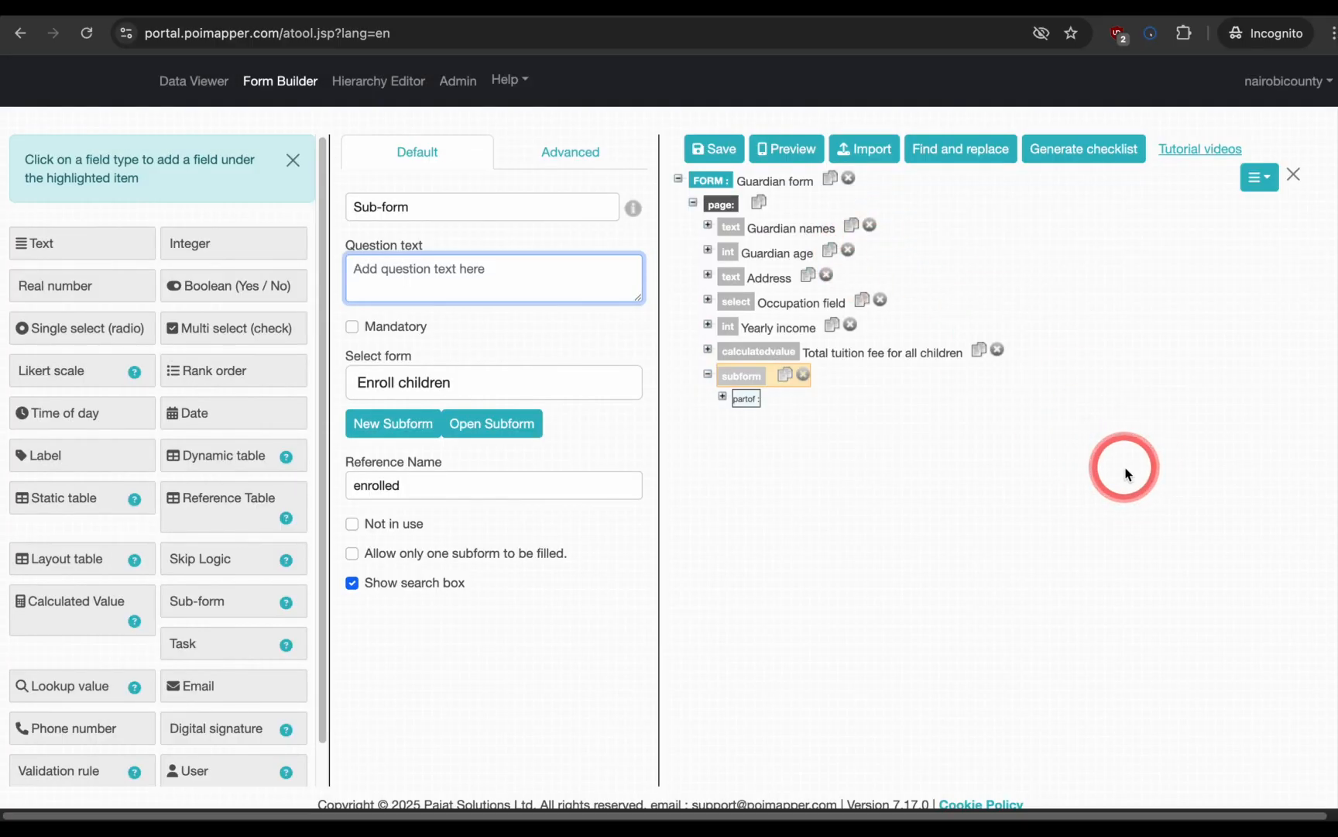
left_click(741, 376)
left_click(493, 423)
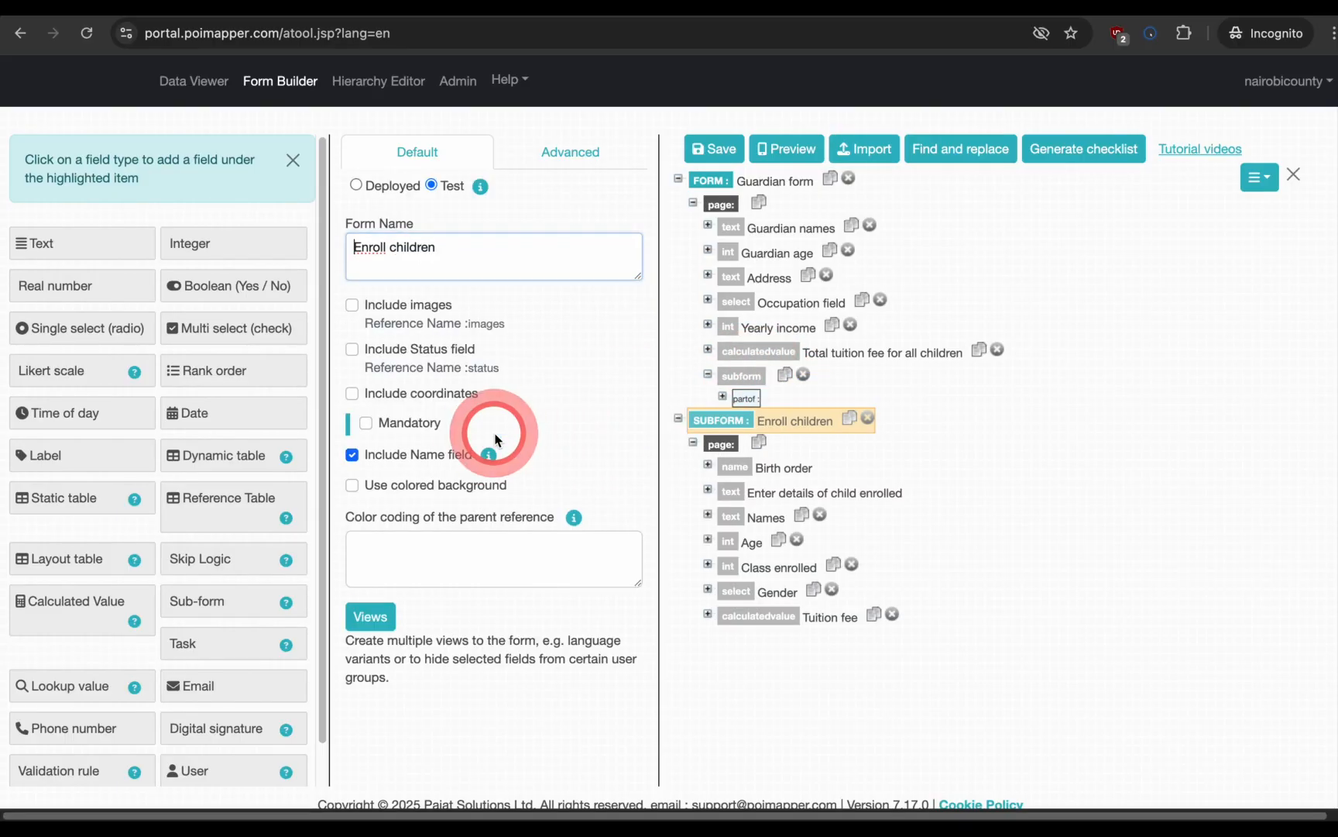
Step: Add a Skip Logic field at the end of the Enroll children subform's page
left_click(748, 557)
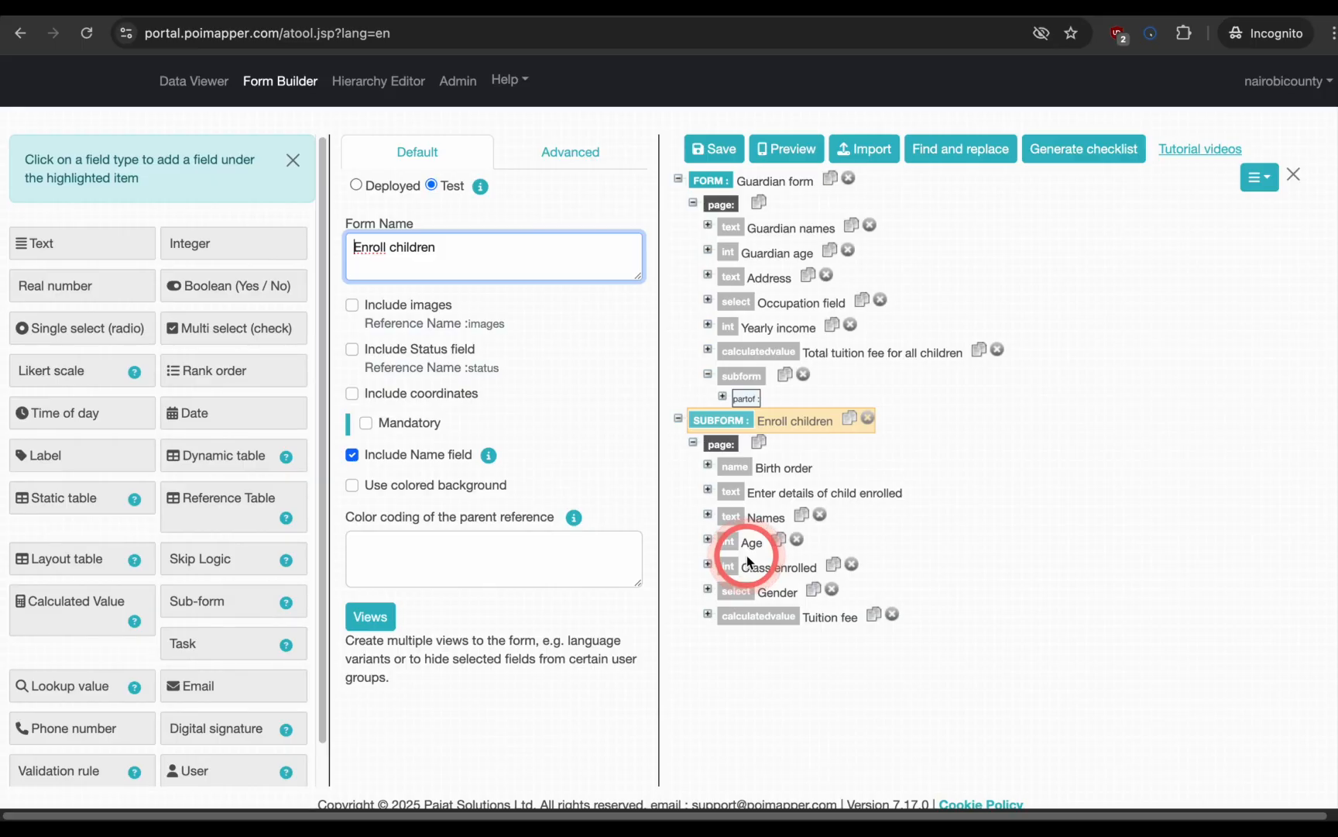
left_click(721, 443)
left_click(199, 470)
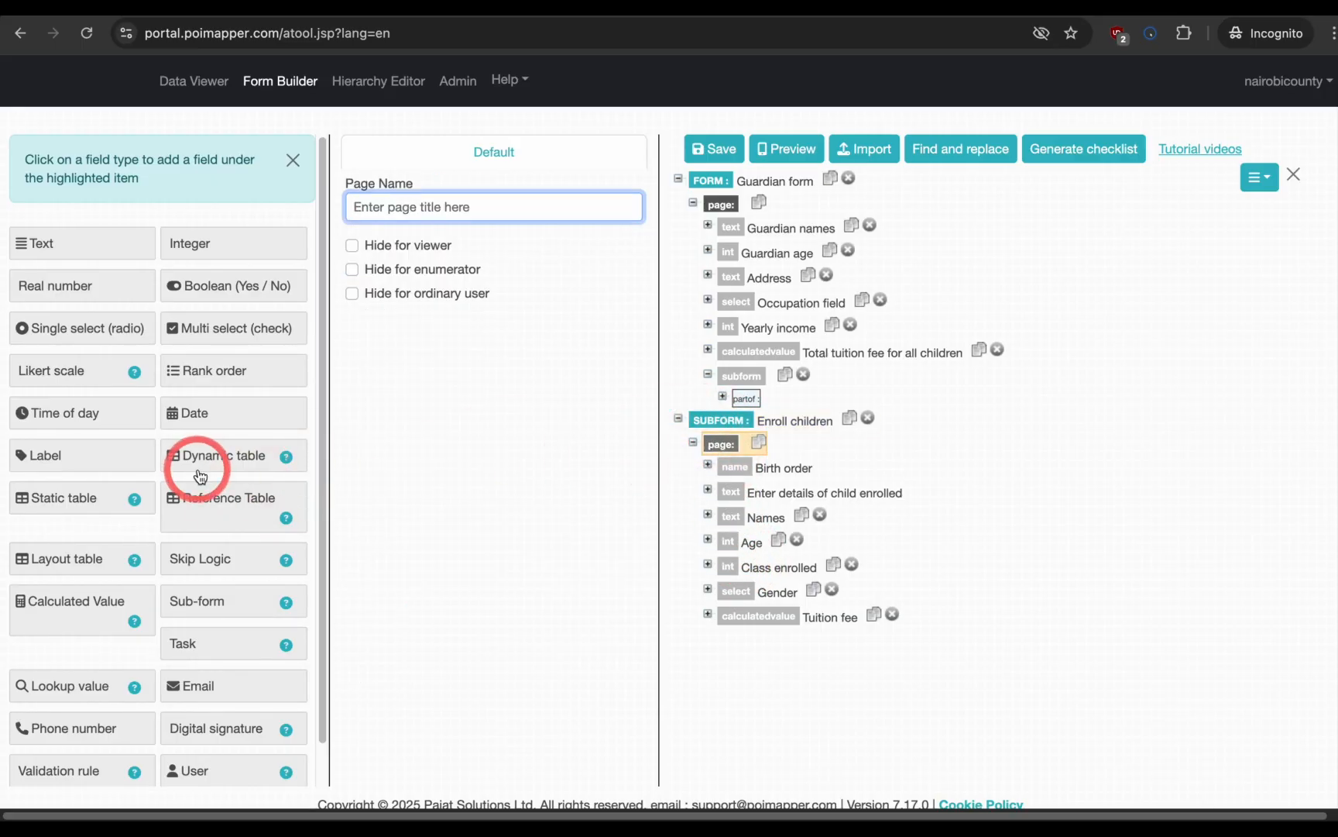
left_click(211, 561)
left_click(569, 637)
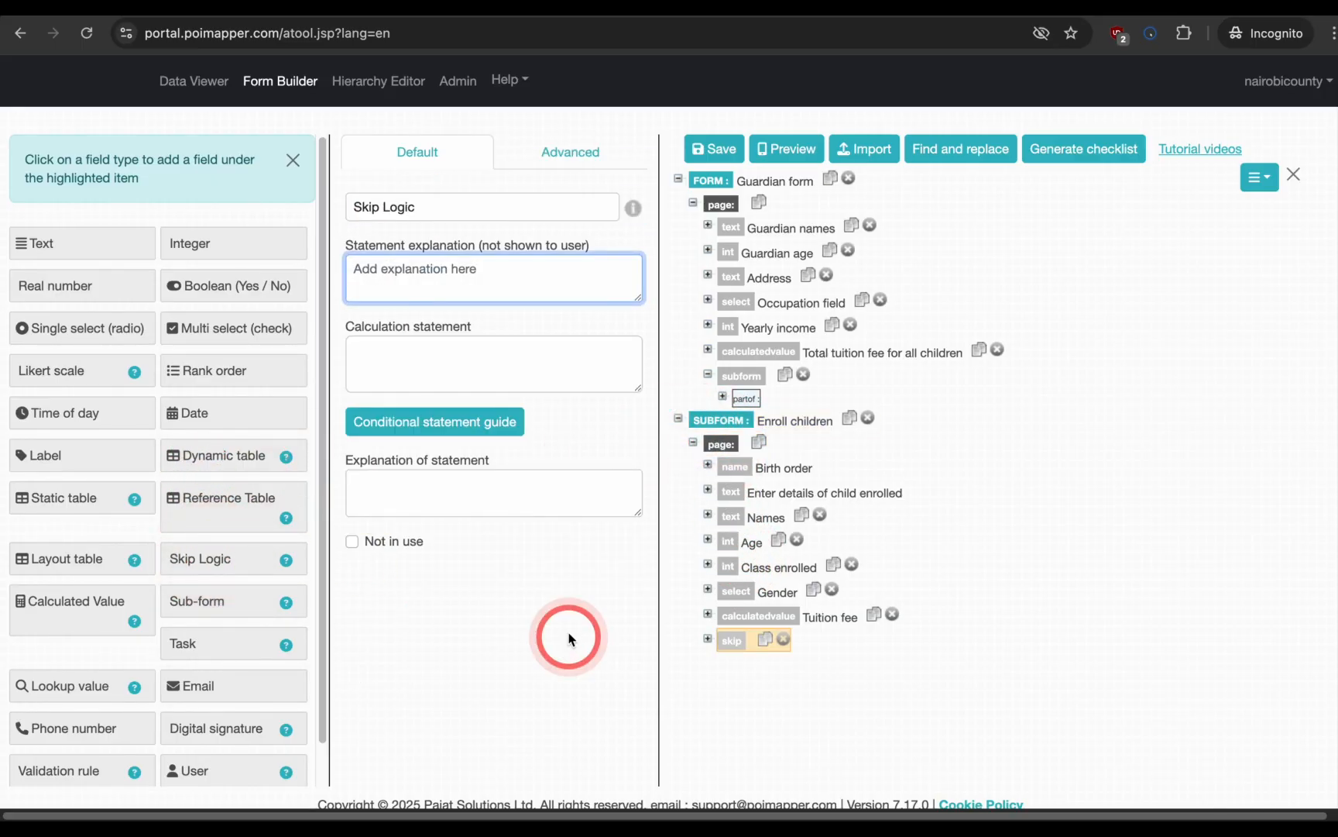
Step: Build the skip logic's condition with the conditional statement guide as Age greater than 5
left_click(481, 423)
left_click(559, 168)
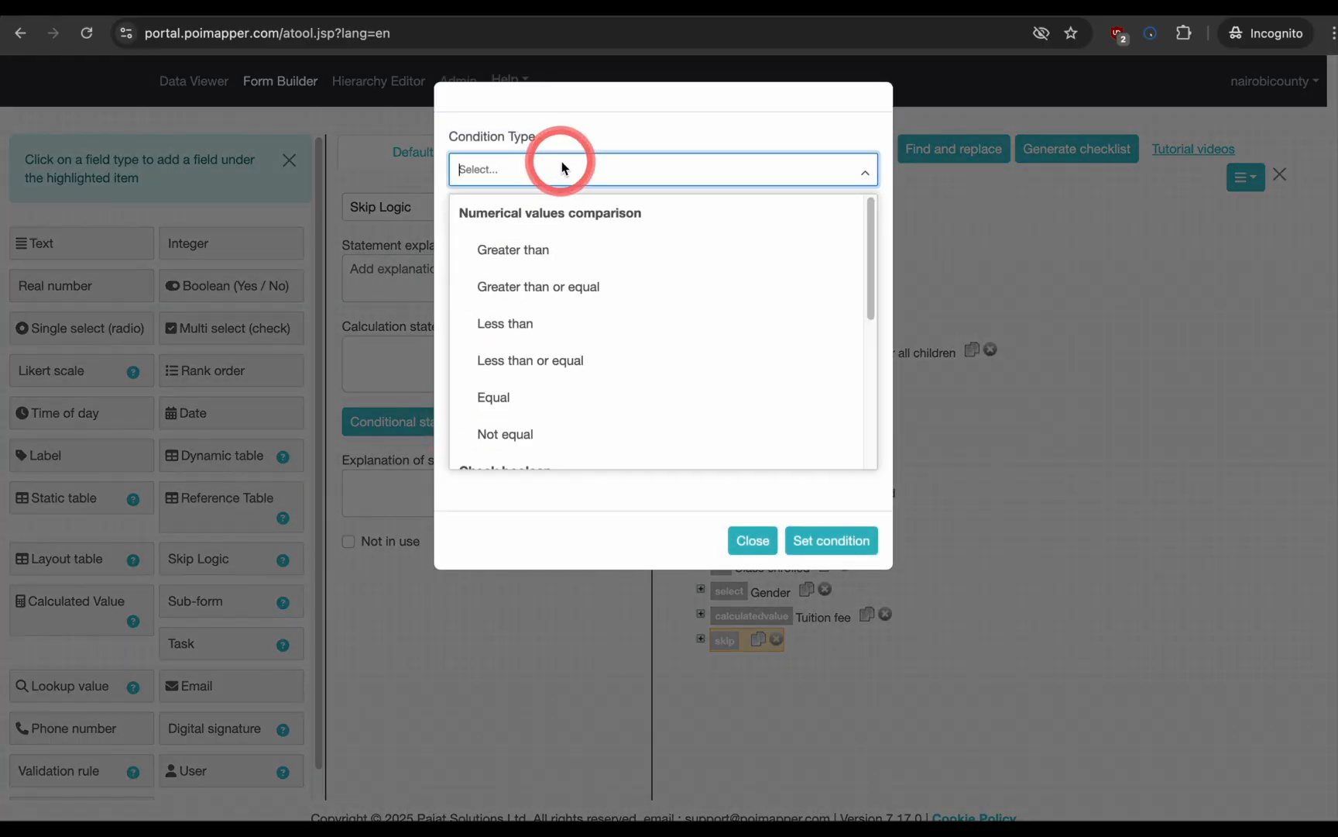
left_click(555, 252)
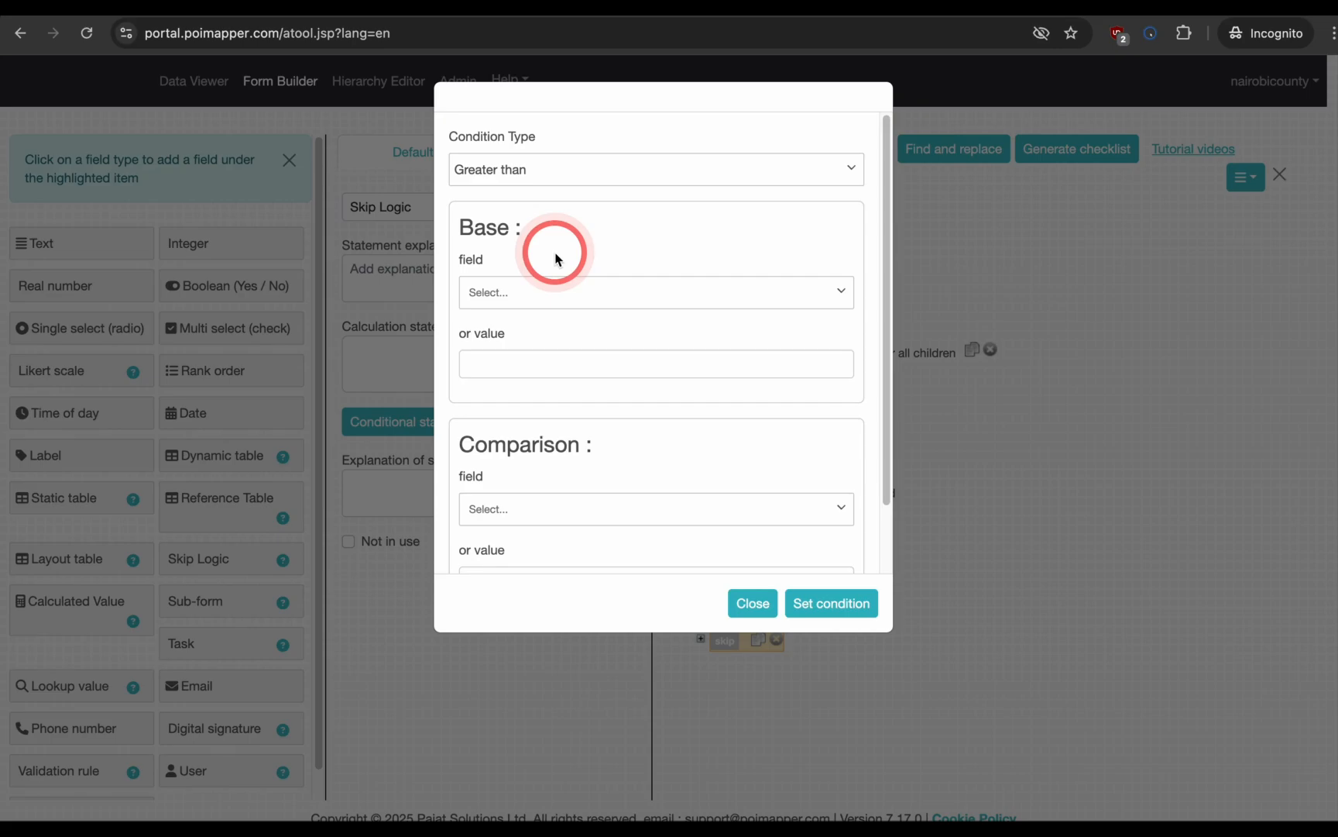
left_click(557, 293)
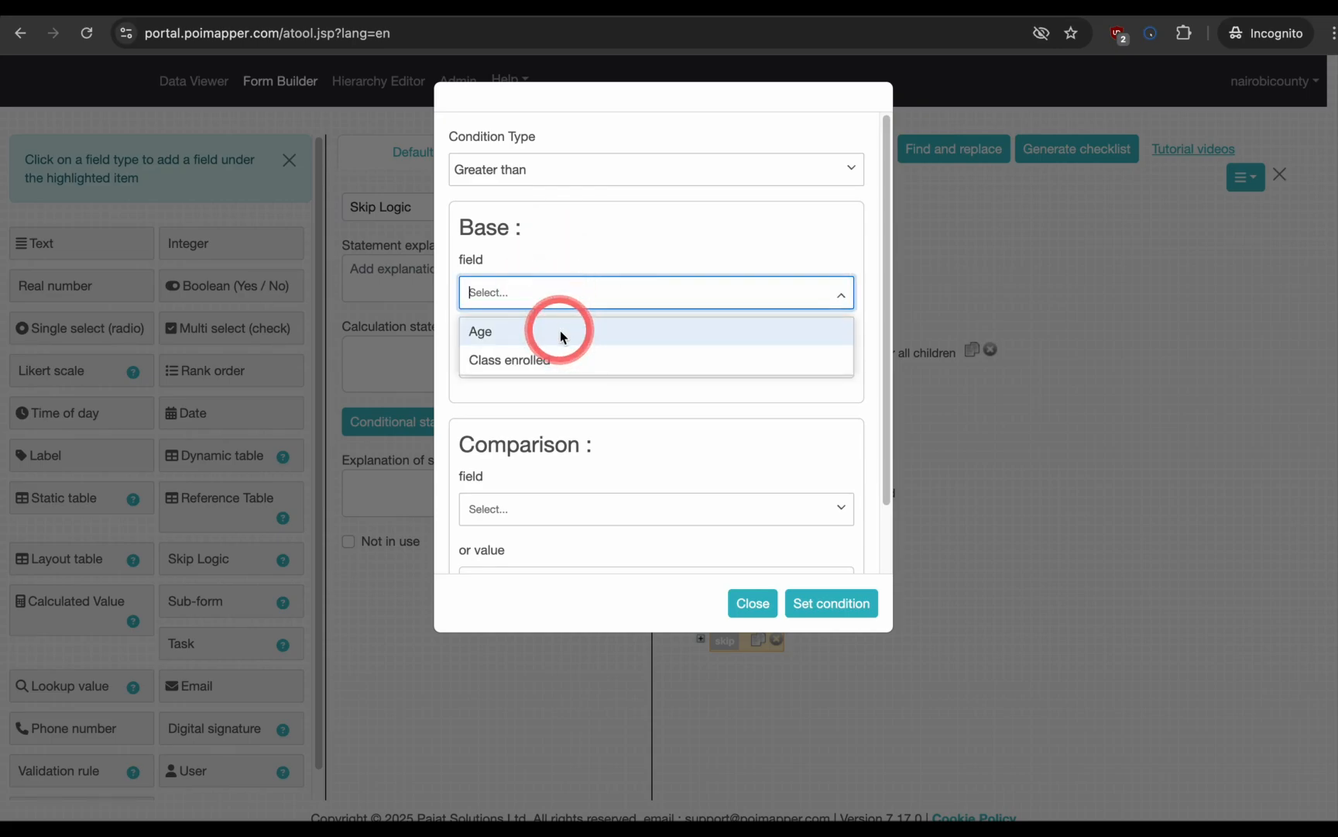
left_click(561, 330)
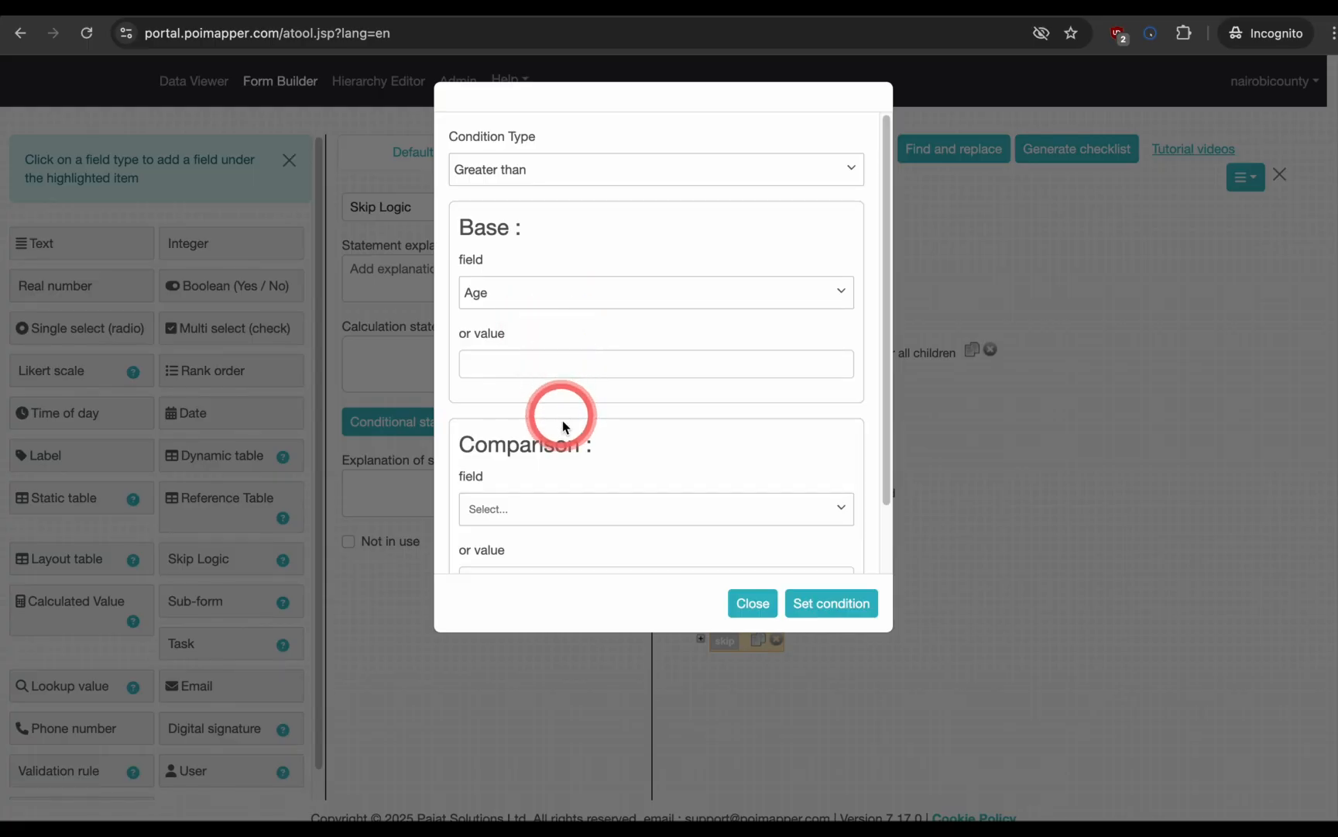
scroll(562, 428, "down", 2)
left_click(505, 512)
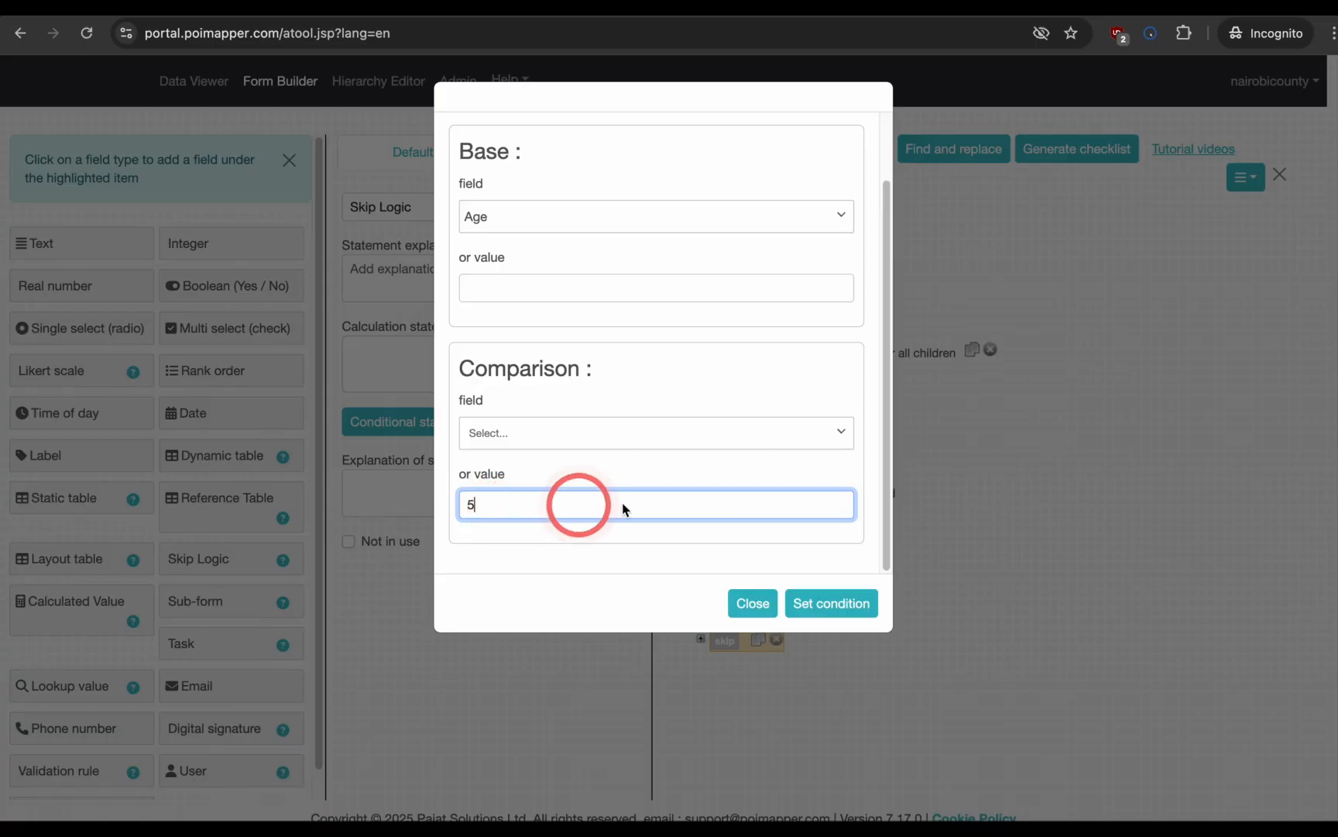
left_click(841, 608)
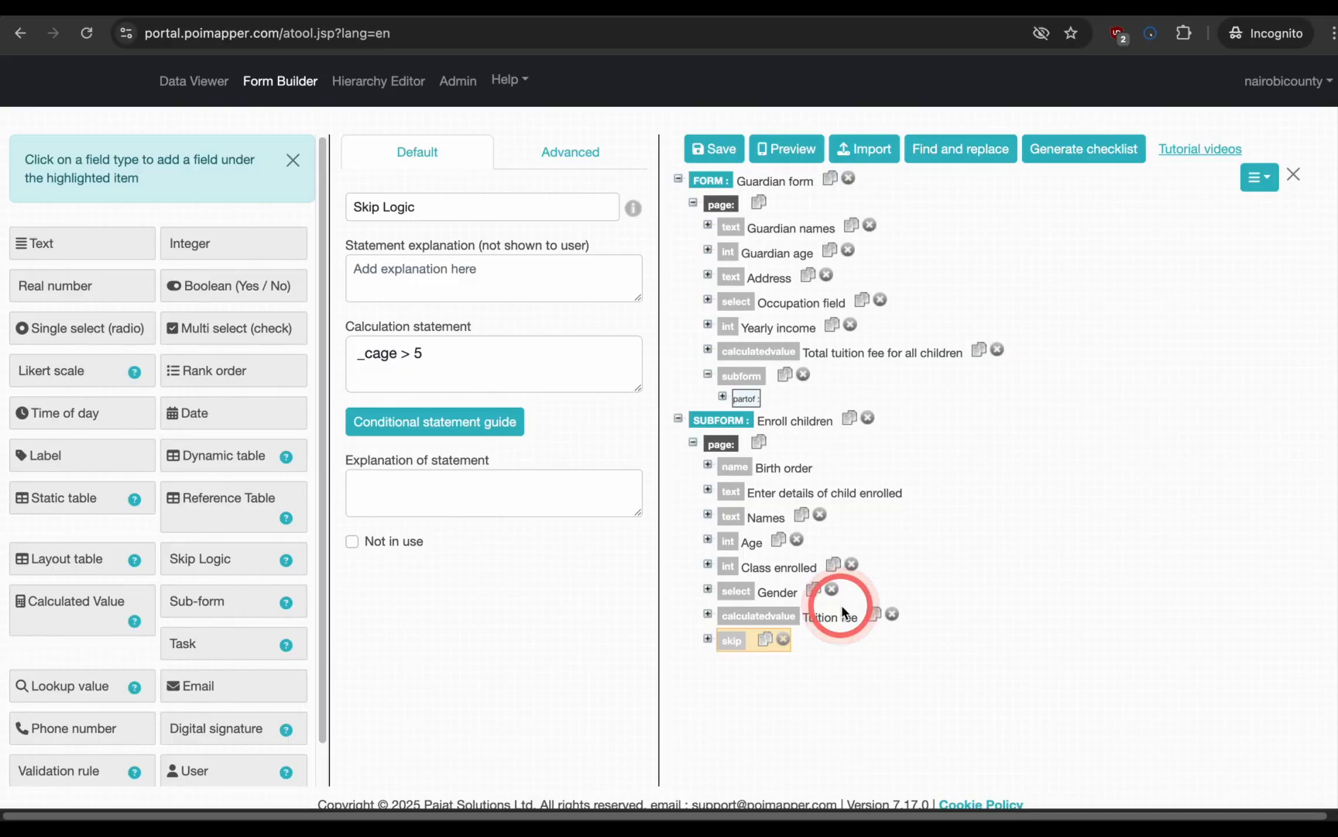
Step: Compare the skip logic's calculation statement with the reference name of the subform's Age field
left_click(540, 377)
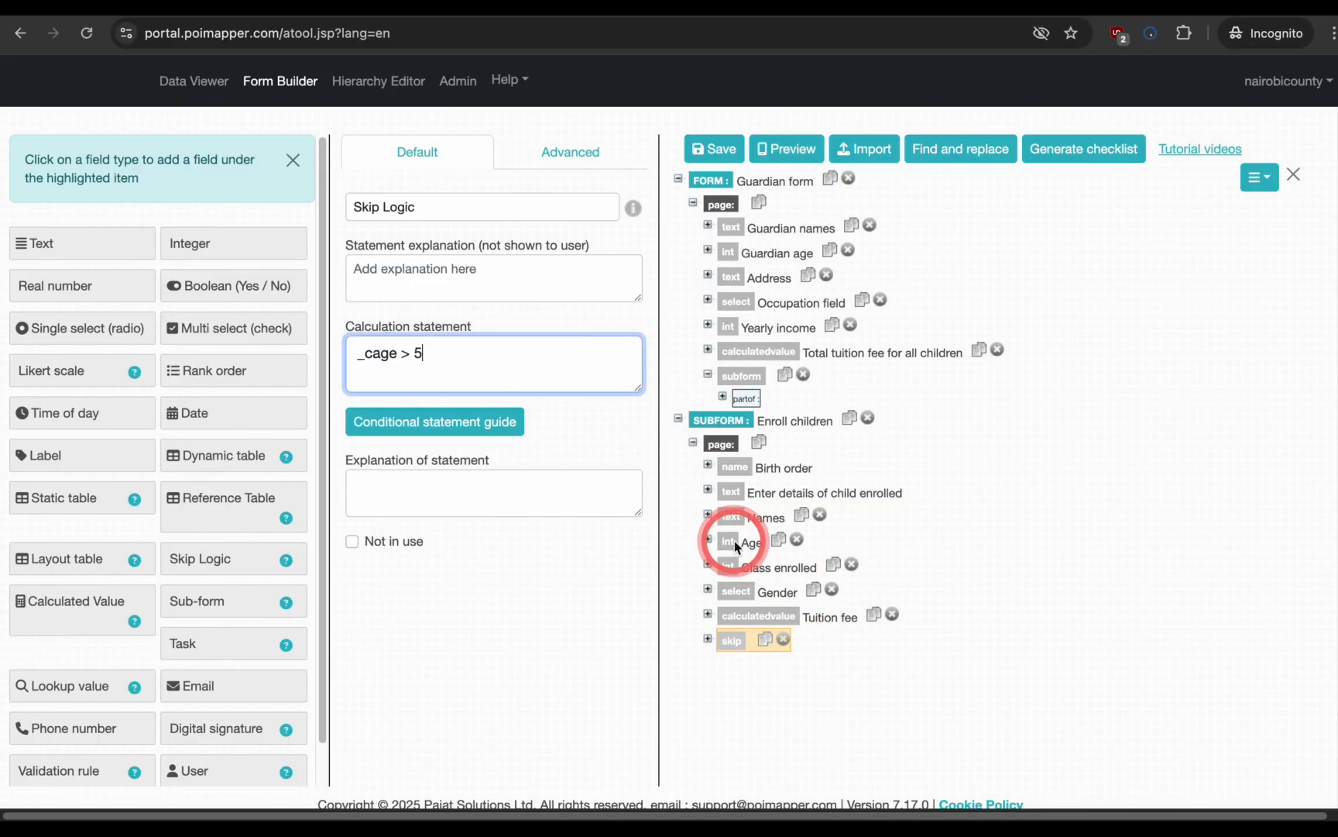
left_click(732, 540)
left_click(540, 377)
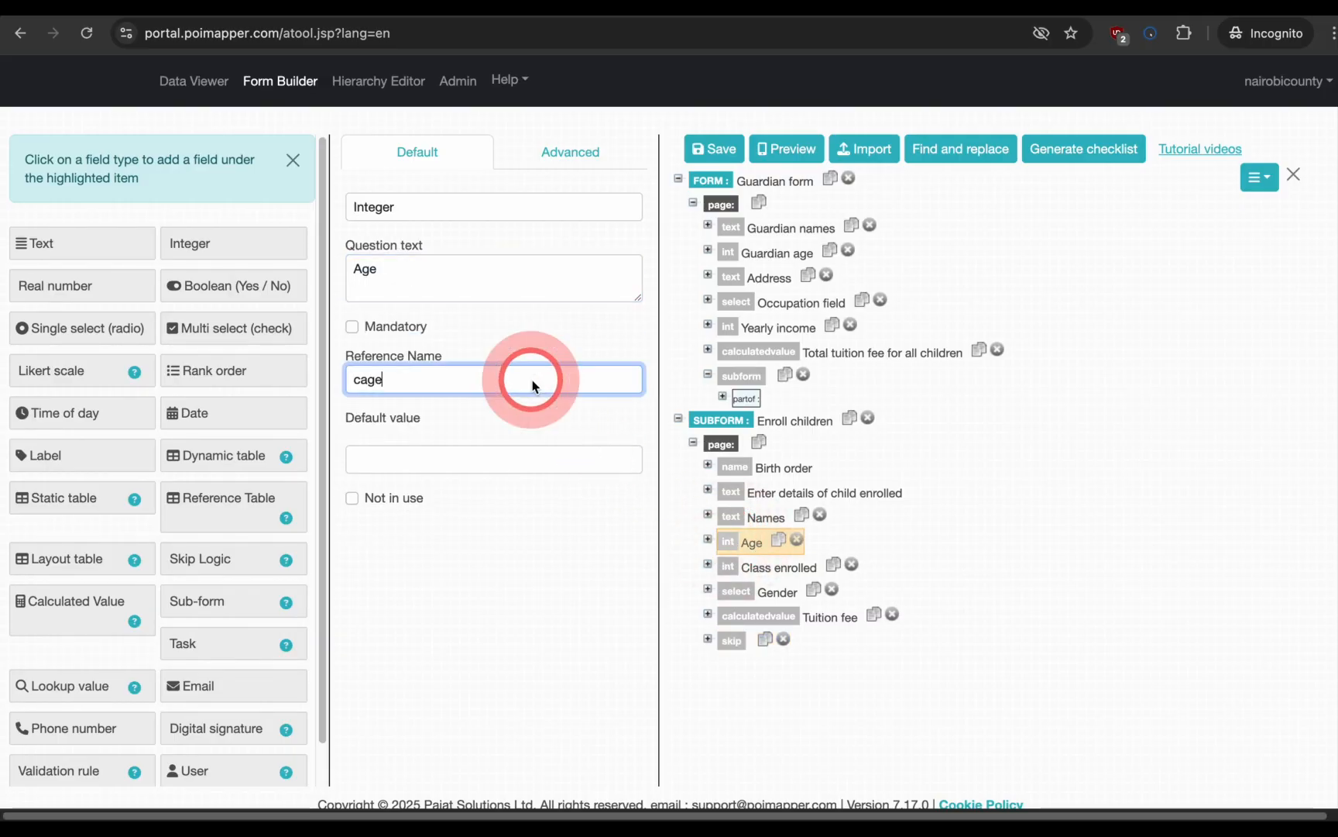
left_click(733, 641)
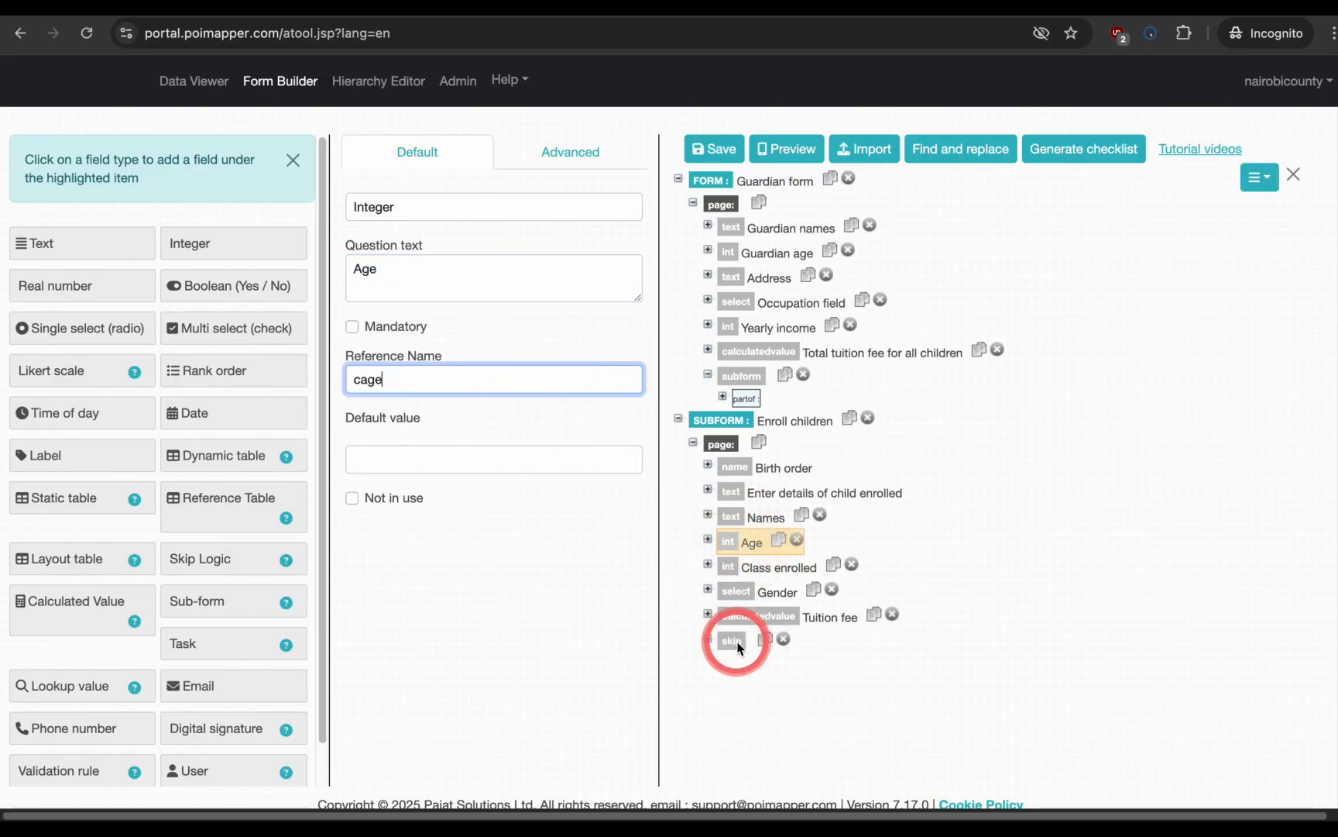
left_click(594, 495)
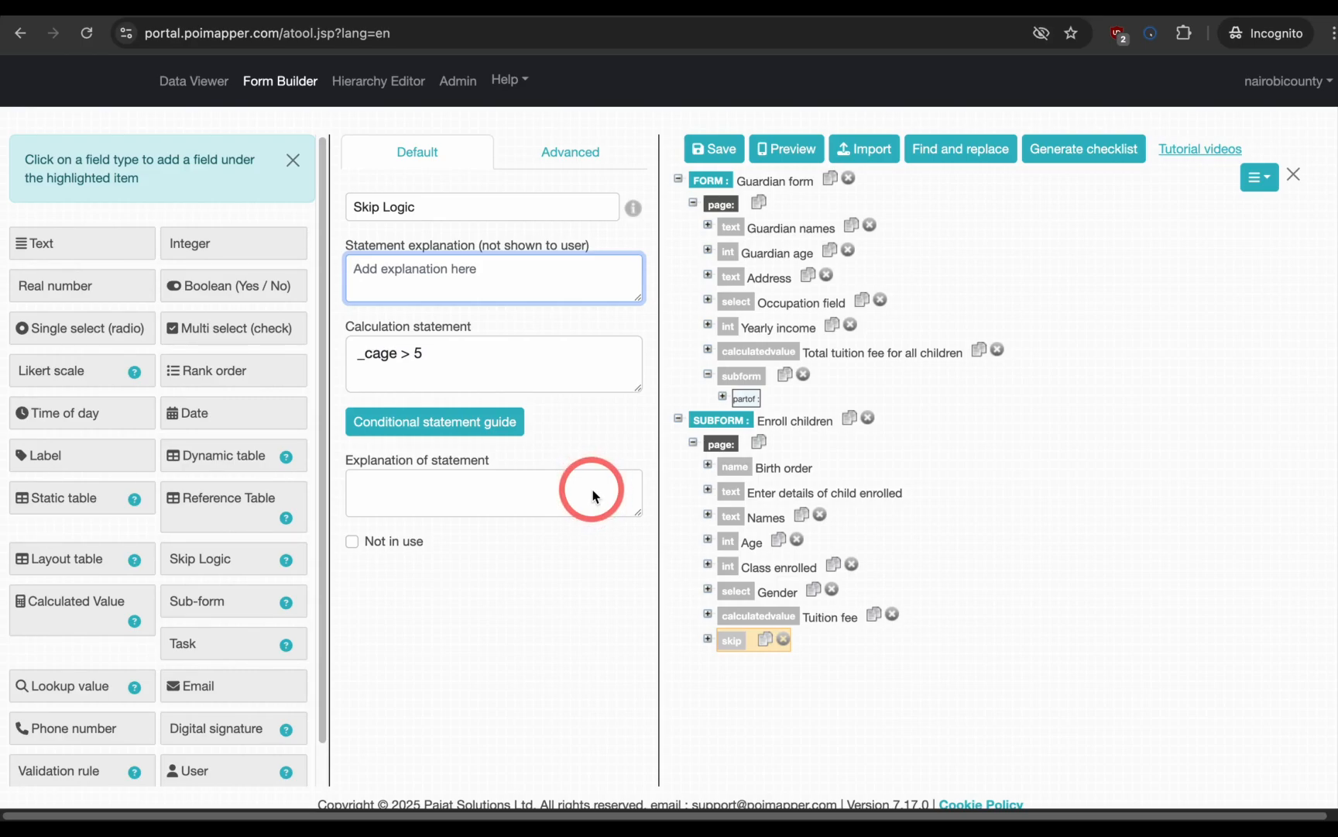
Step: Add a Boolean question "Has the child received all the required vaccinations?" under the skip logic's Yes option
left_click(707, 639)
left_click(745, 663)
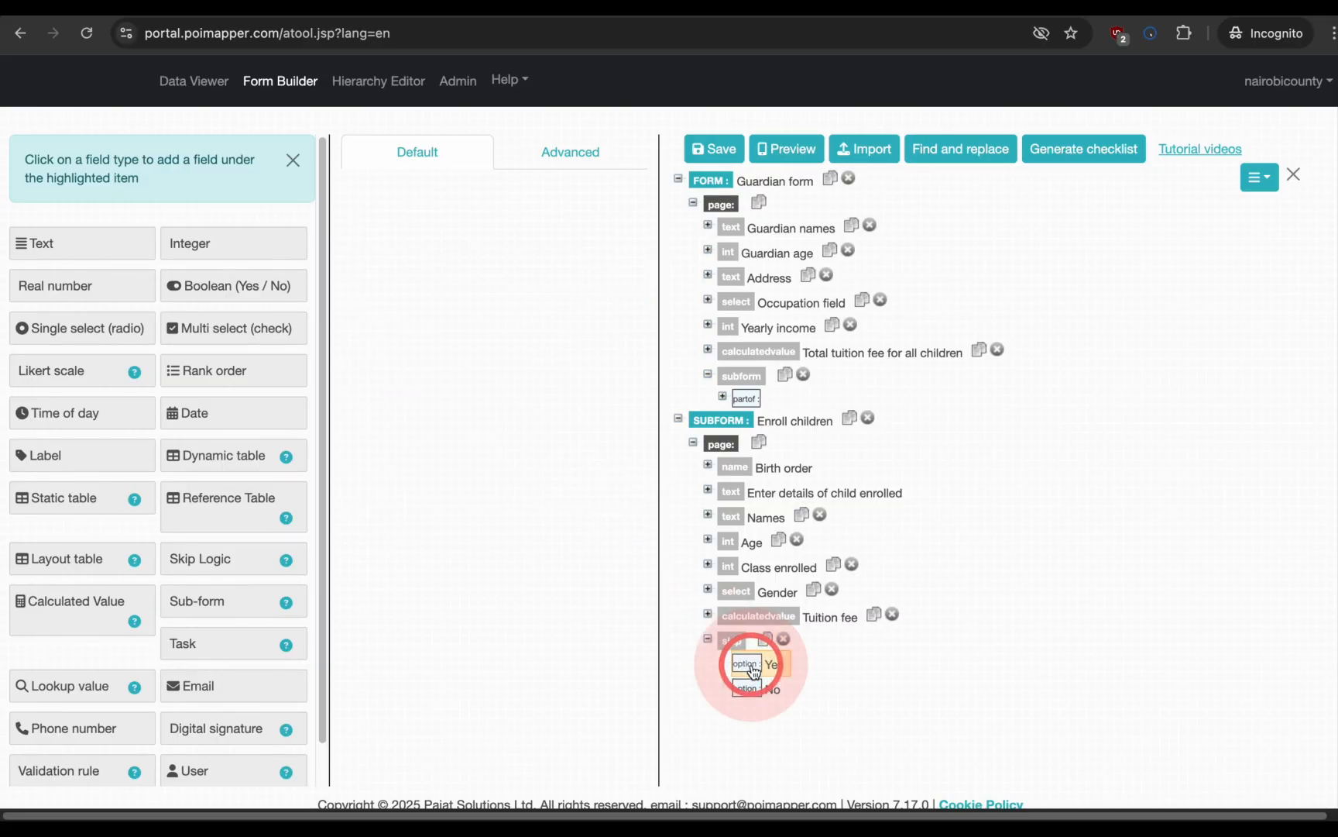
left_click(237, 293)
type("Has th")
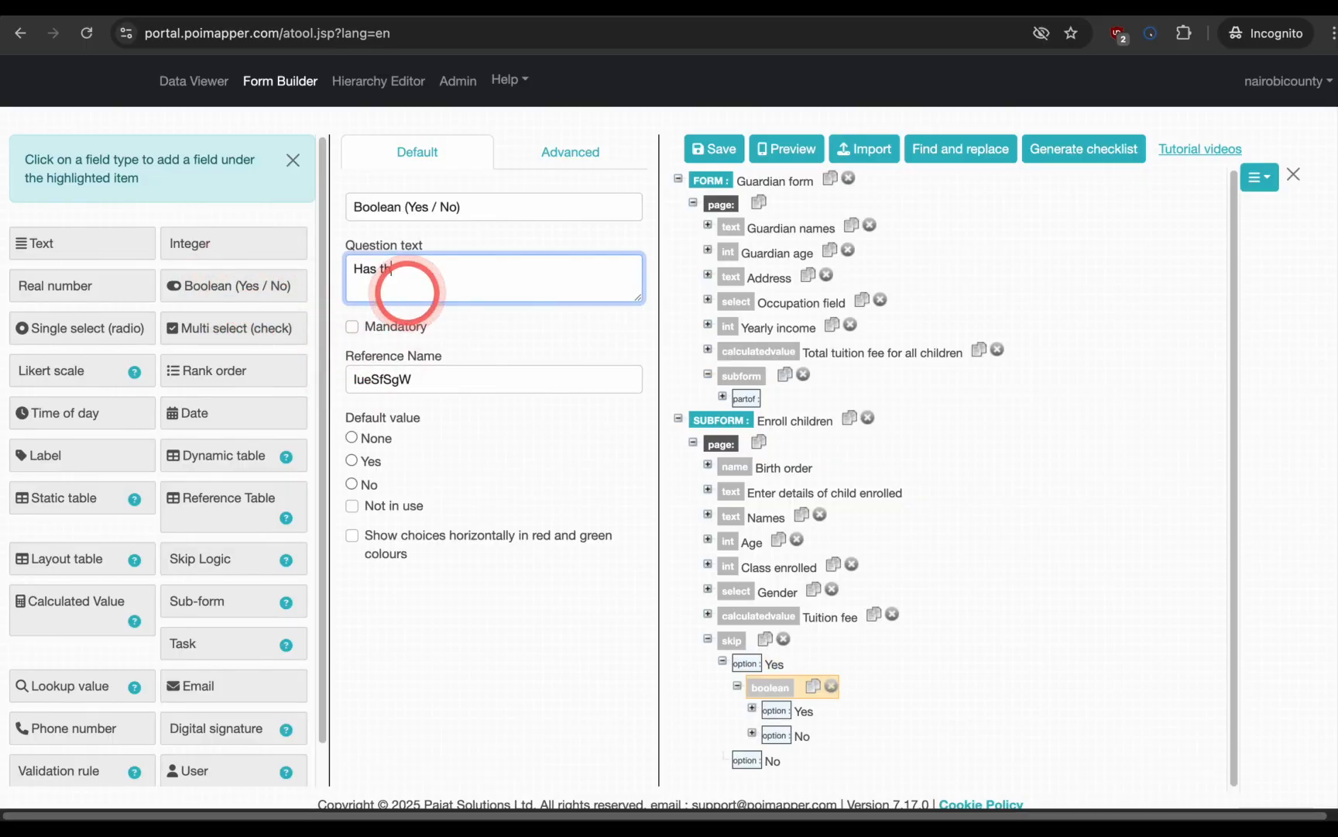
type("e child ")
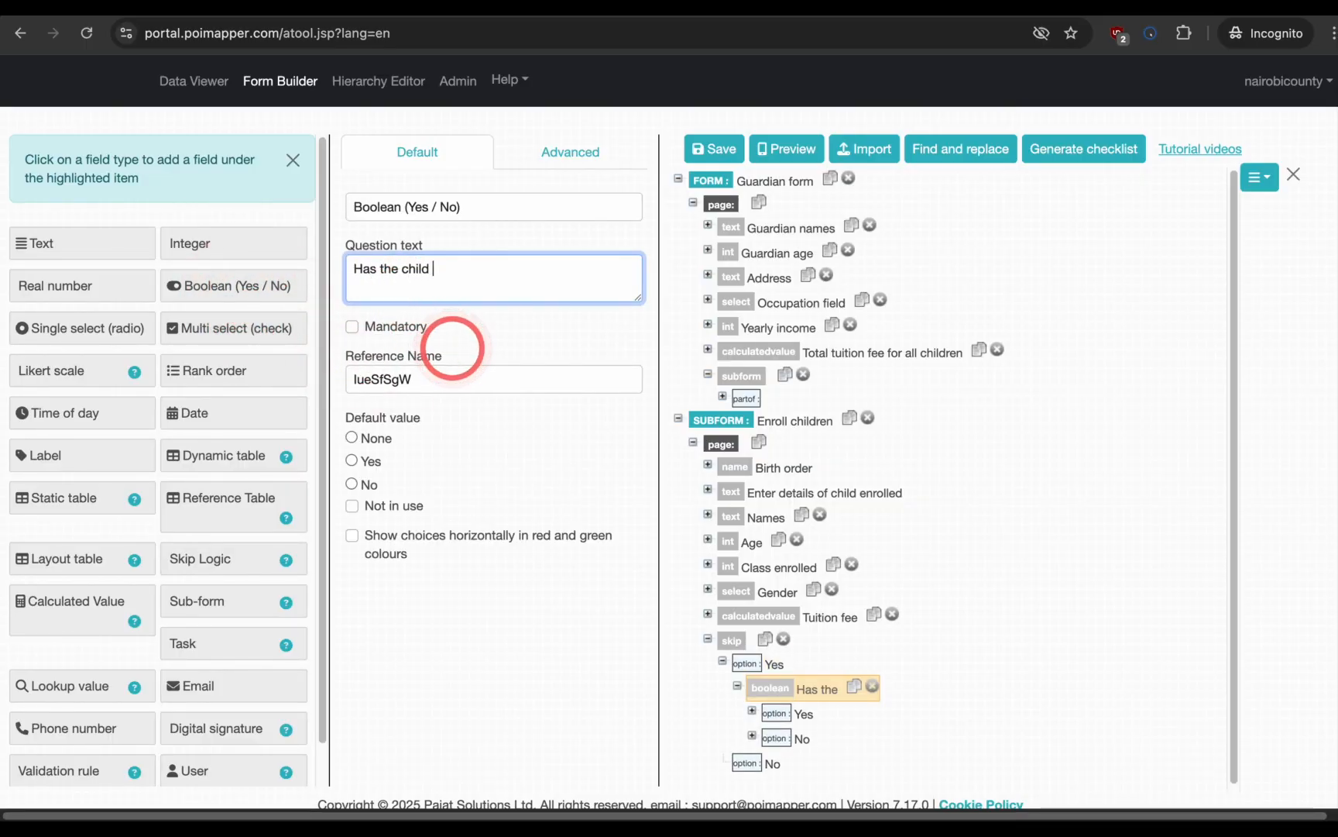
type("received all ")
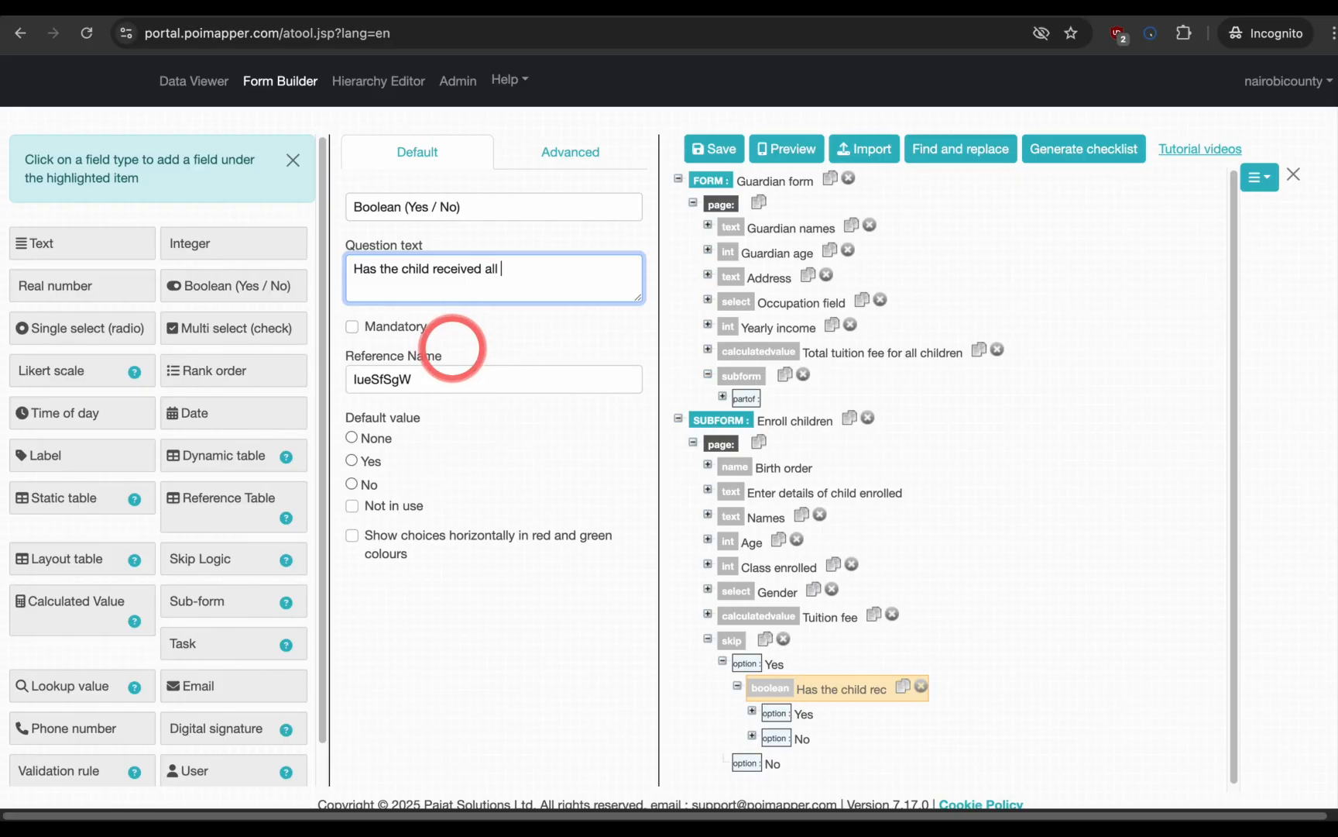
type("the required vaccinations?")
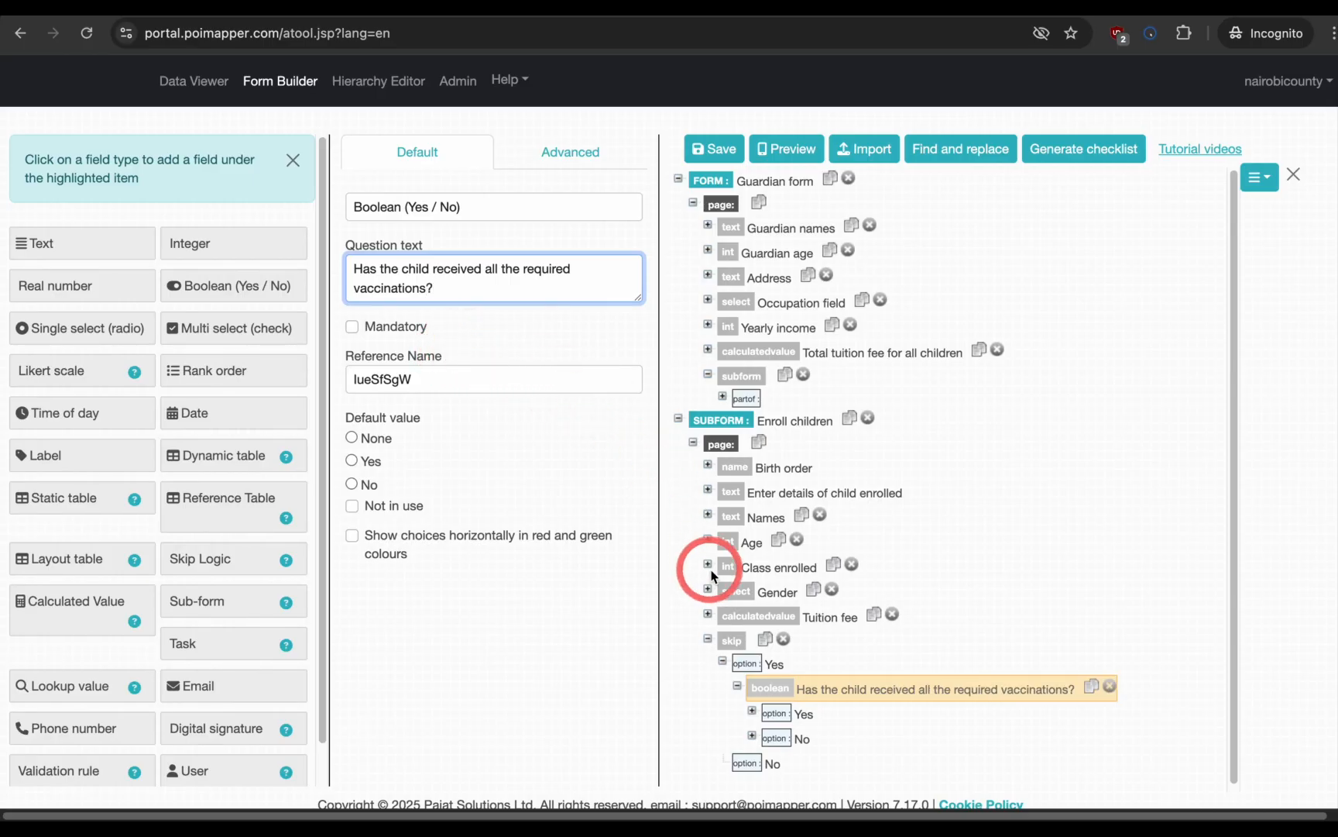
Step: Add a multi-select question "Which vaccines has the child not received yet?" under the vaccination question's No option
left_click(782, 736)
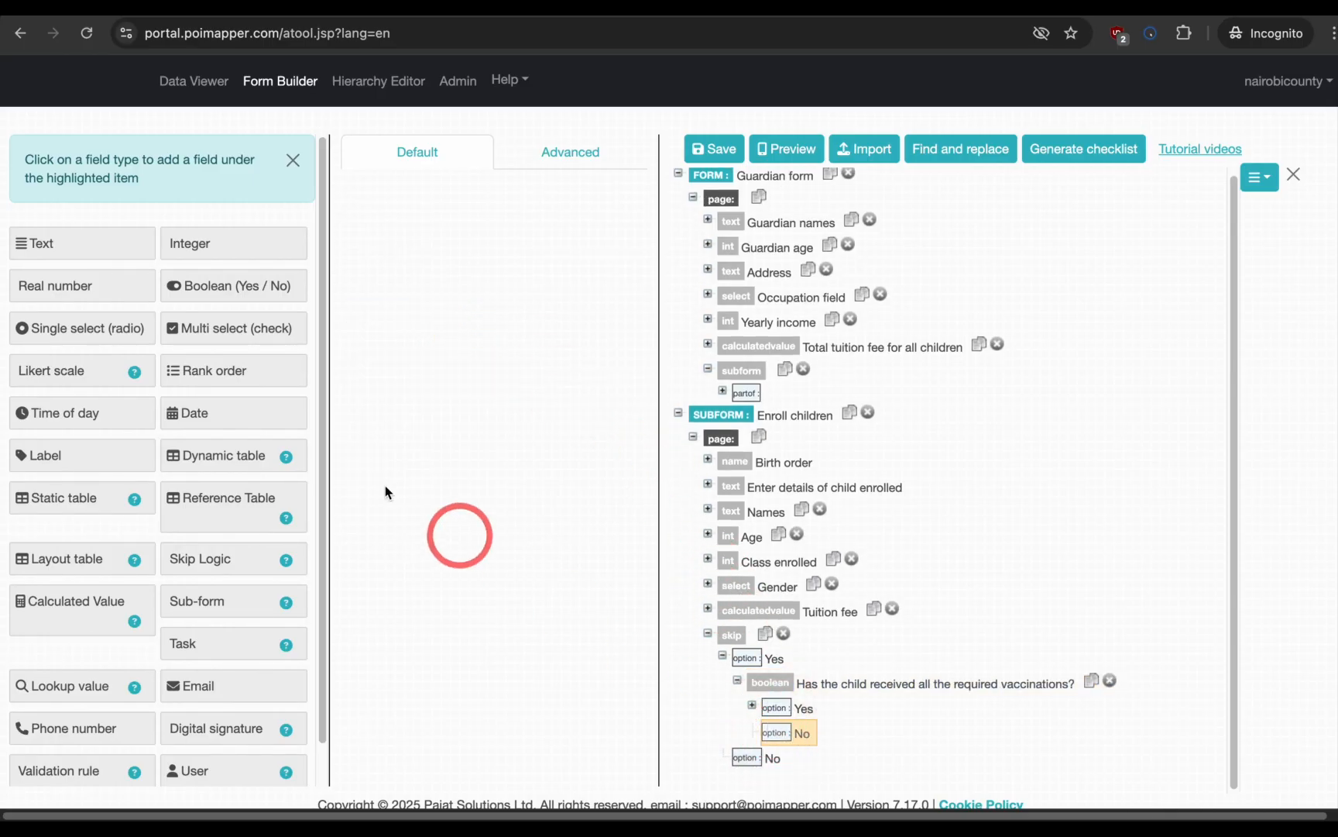
left_click(236, 331)
type("Which vaccines has the")
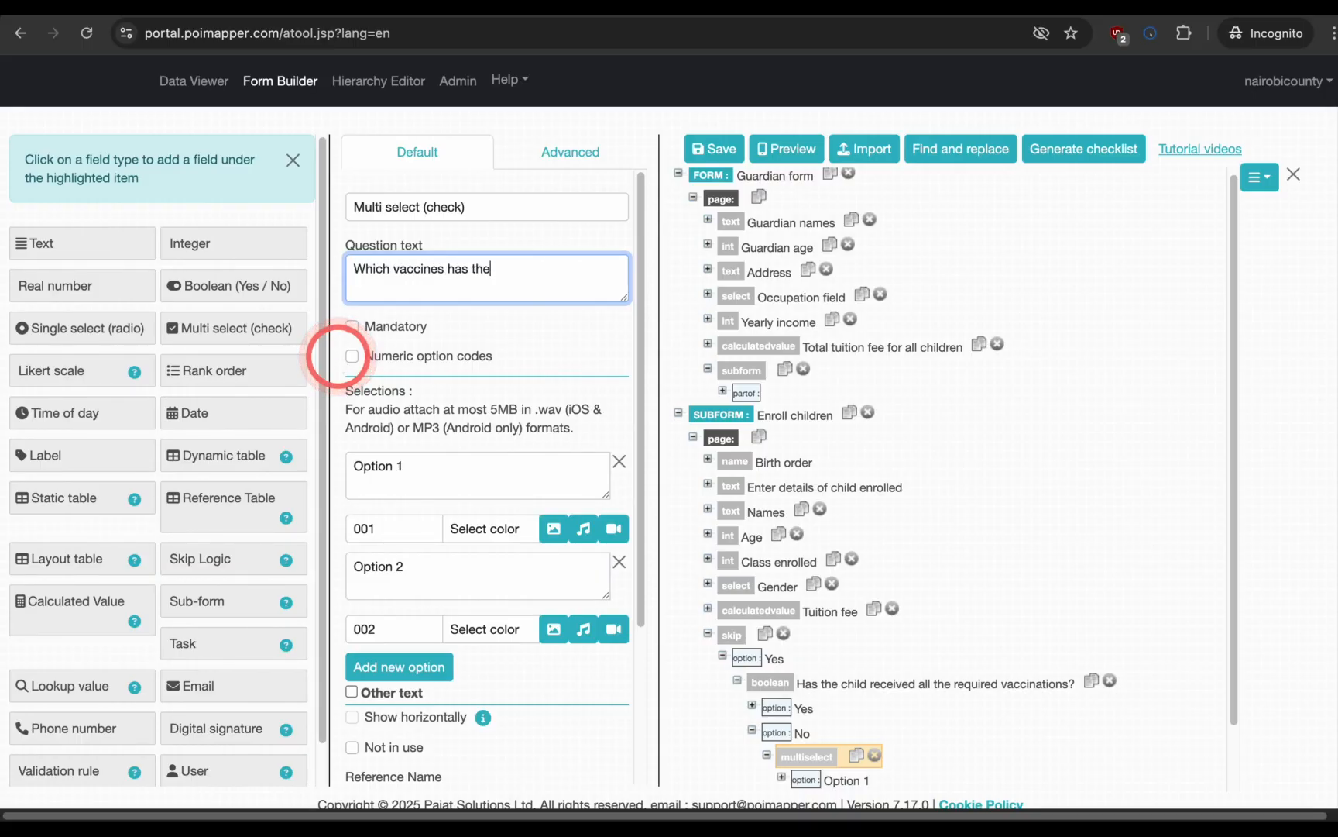
type(" child n")
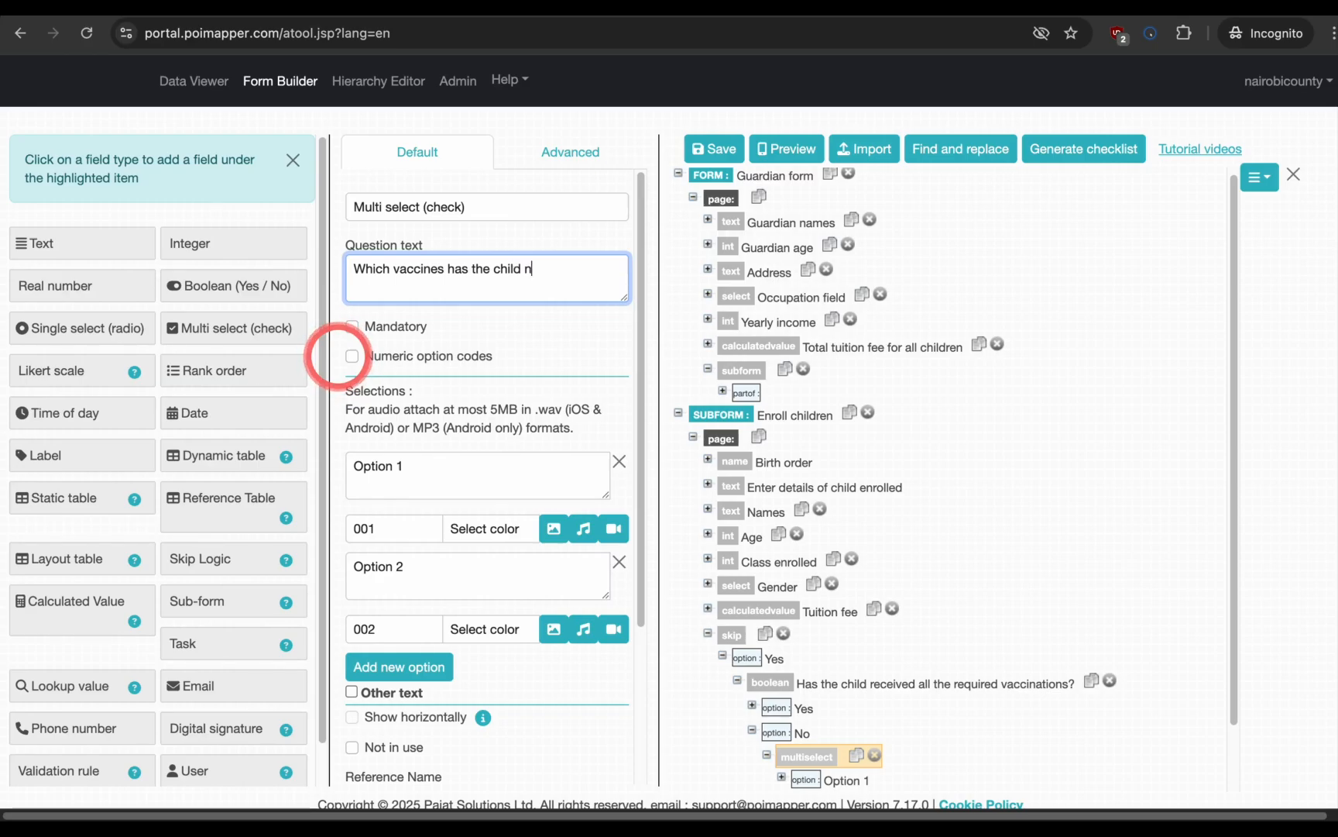
type("ot received yet?")
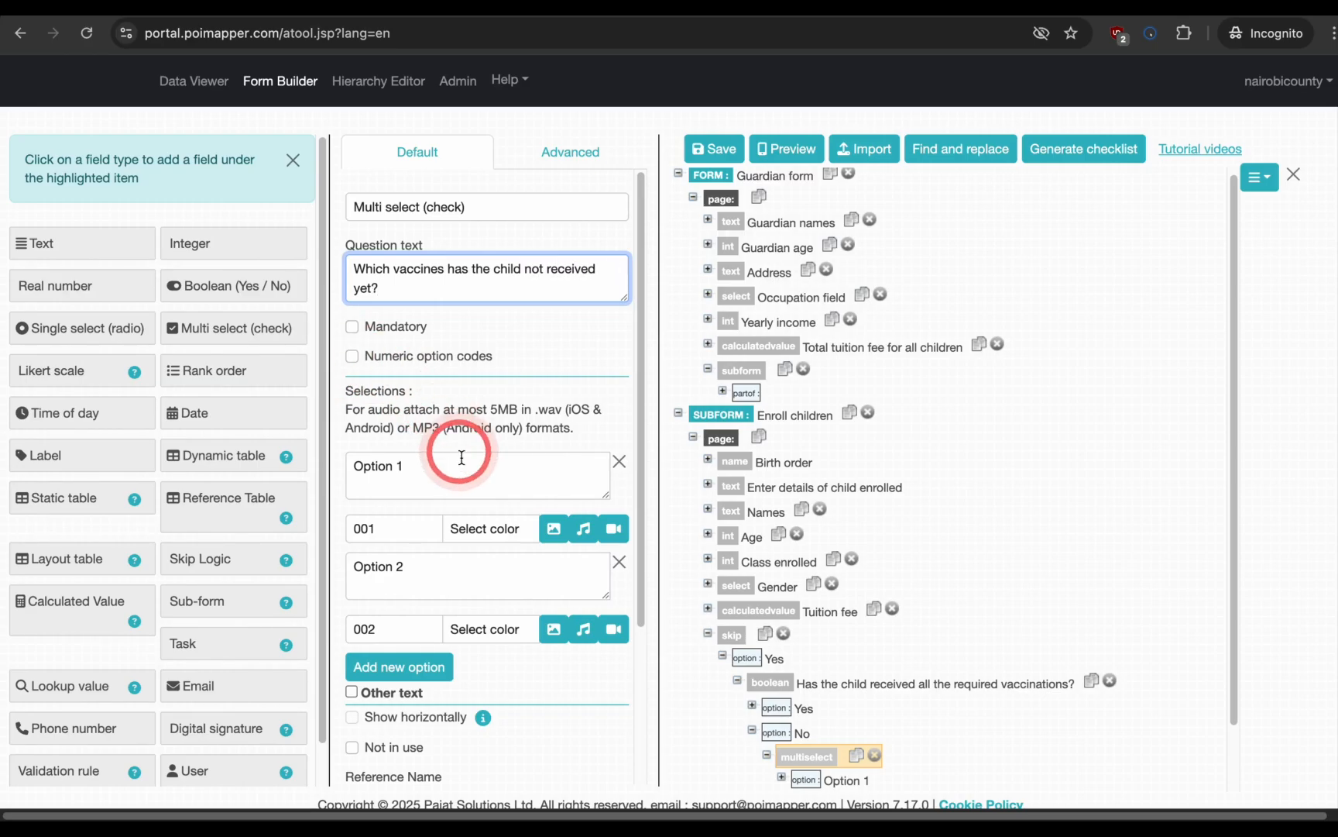
Step: Set the vaccine options to Petavalent, Tetanus, Measles, Polio, Chicken pox, BCG and PCV, and save the form
scroll(463, 463, "down", 1)
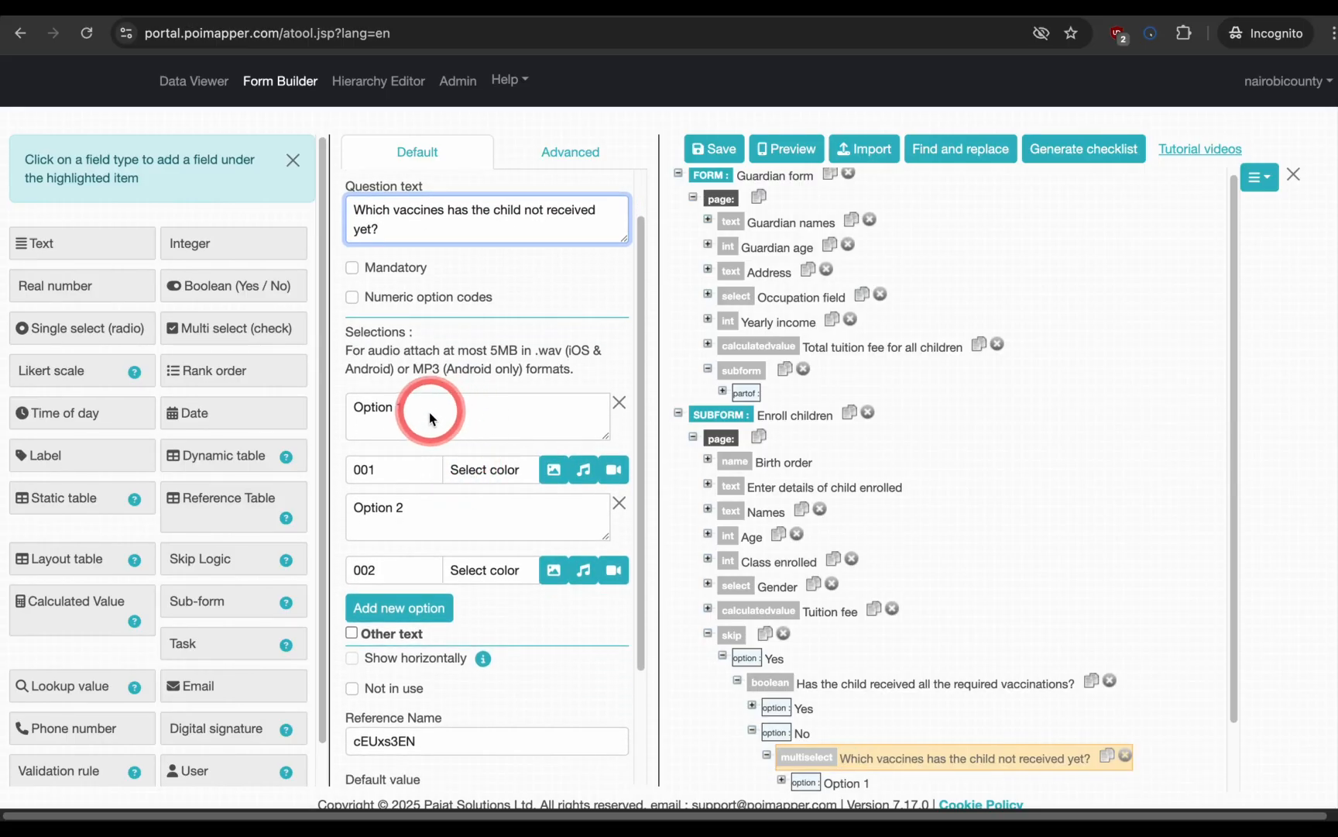
left_click(355, 406)
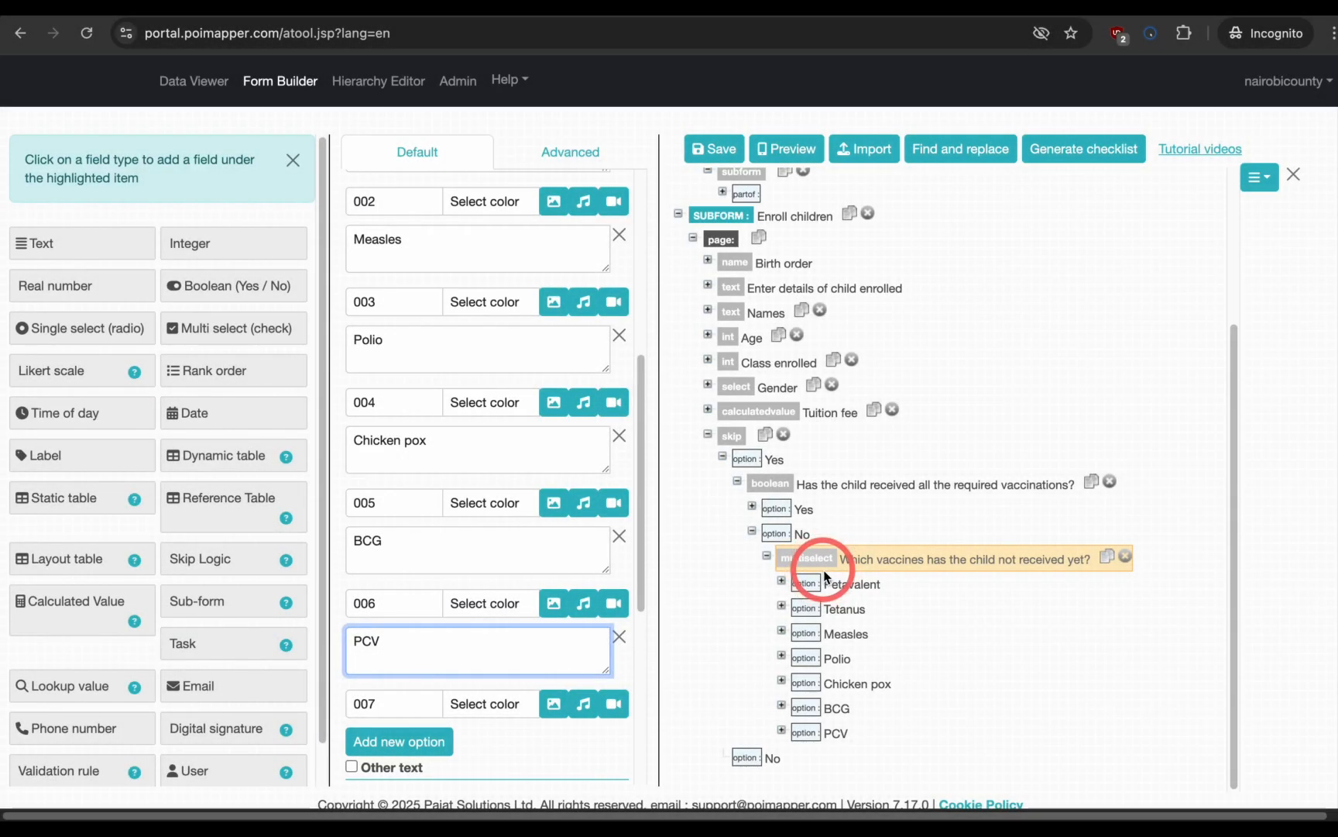
left_click(714, 150)
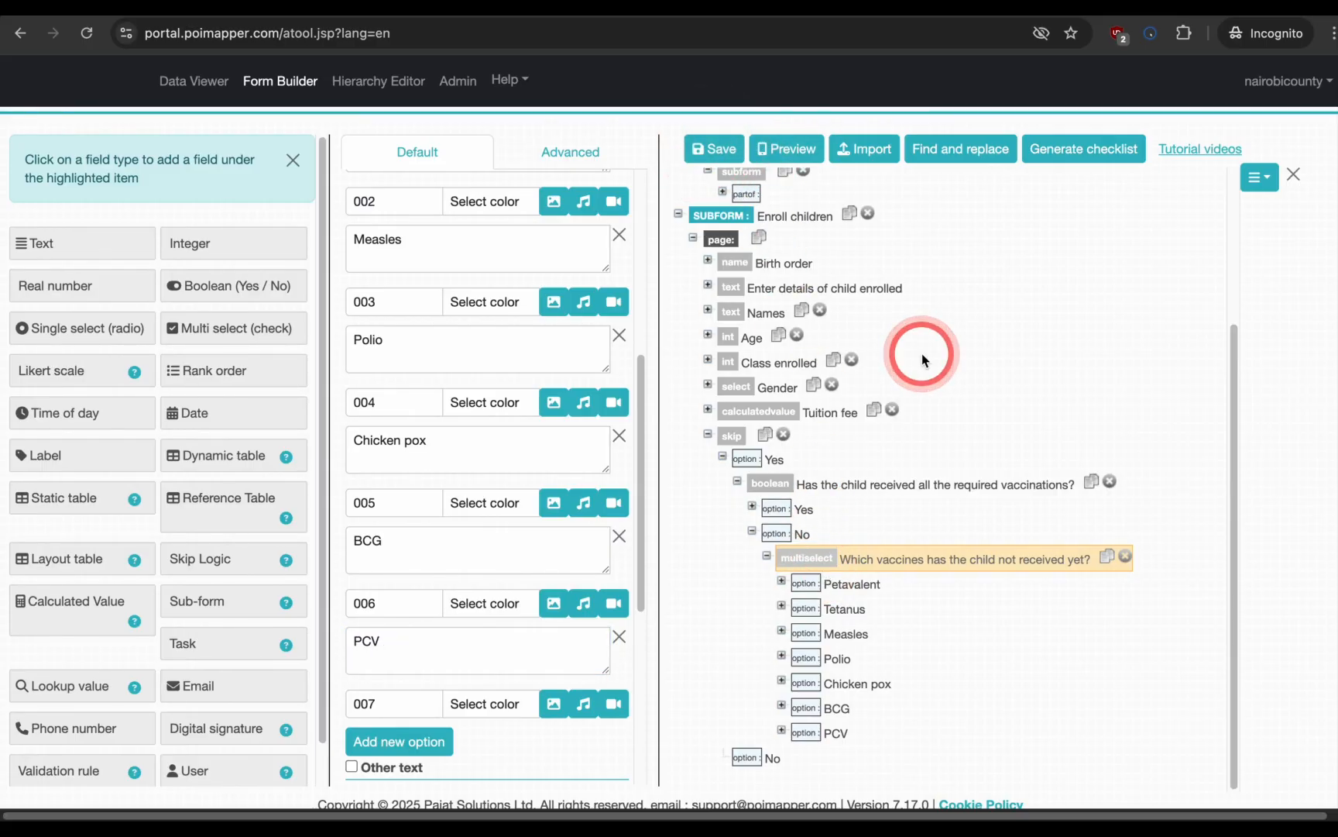
Step: Start a new Guardian form record in the Data Viewer and open a new Enroll children entry
left_click(193, 81)
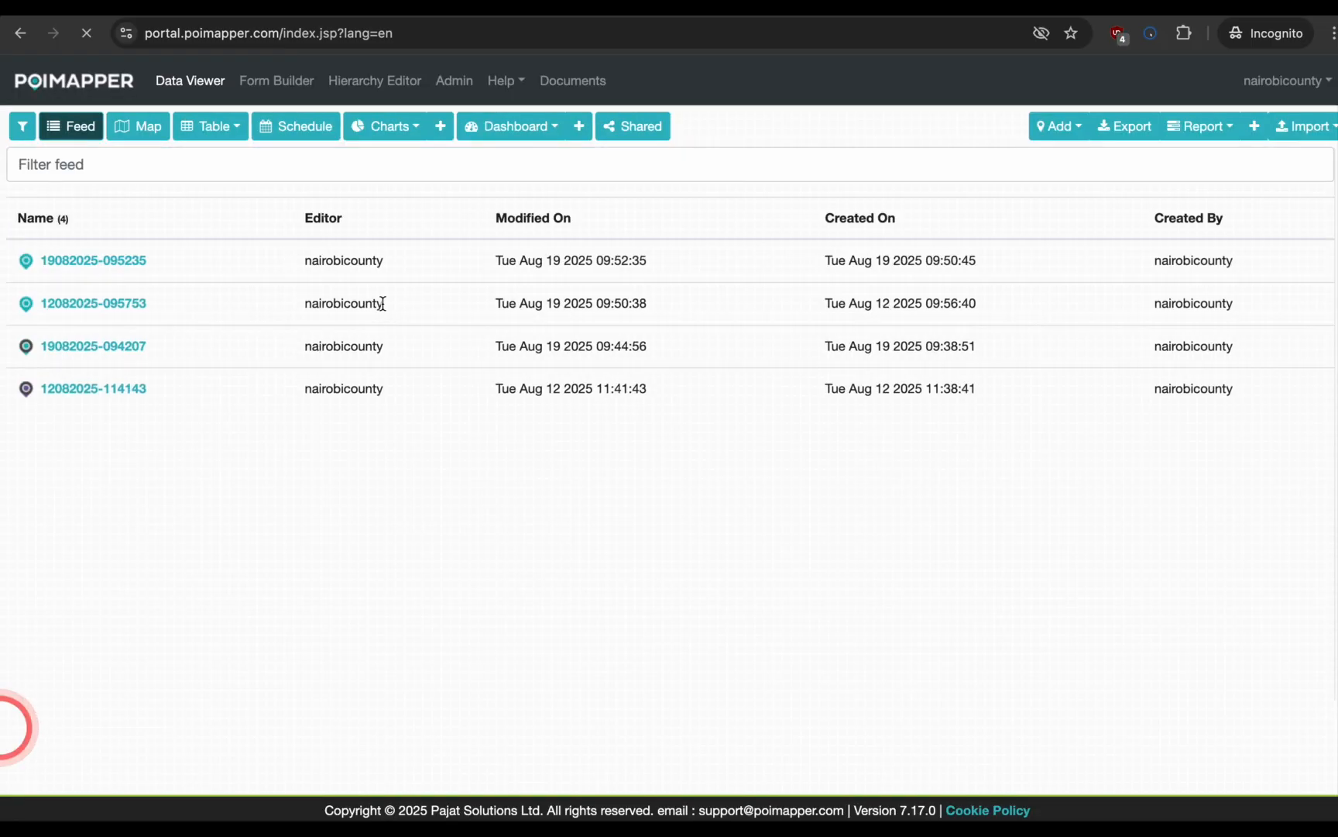
left_click(1054, 126)
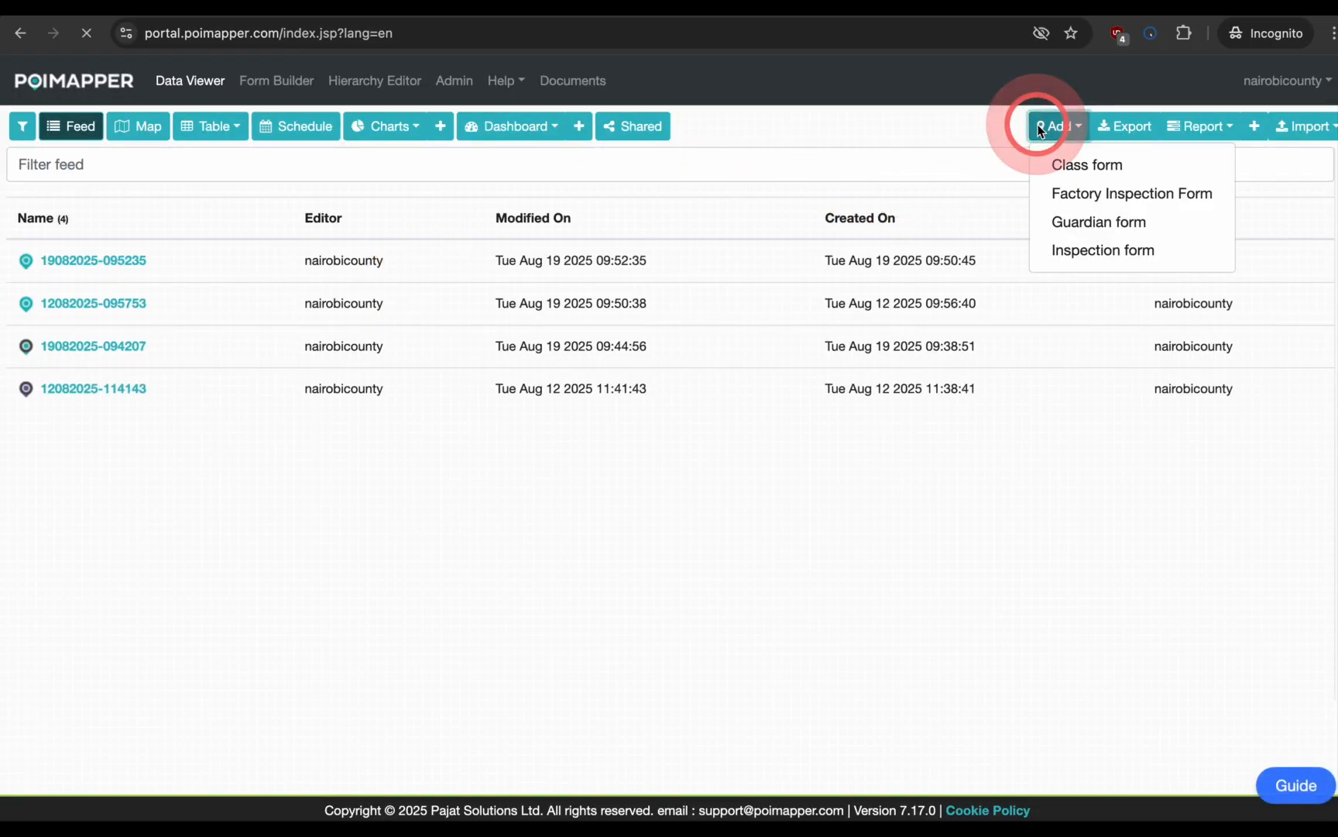
left_click(1059, 235)
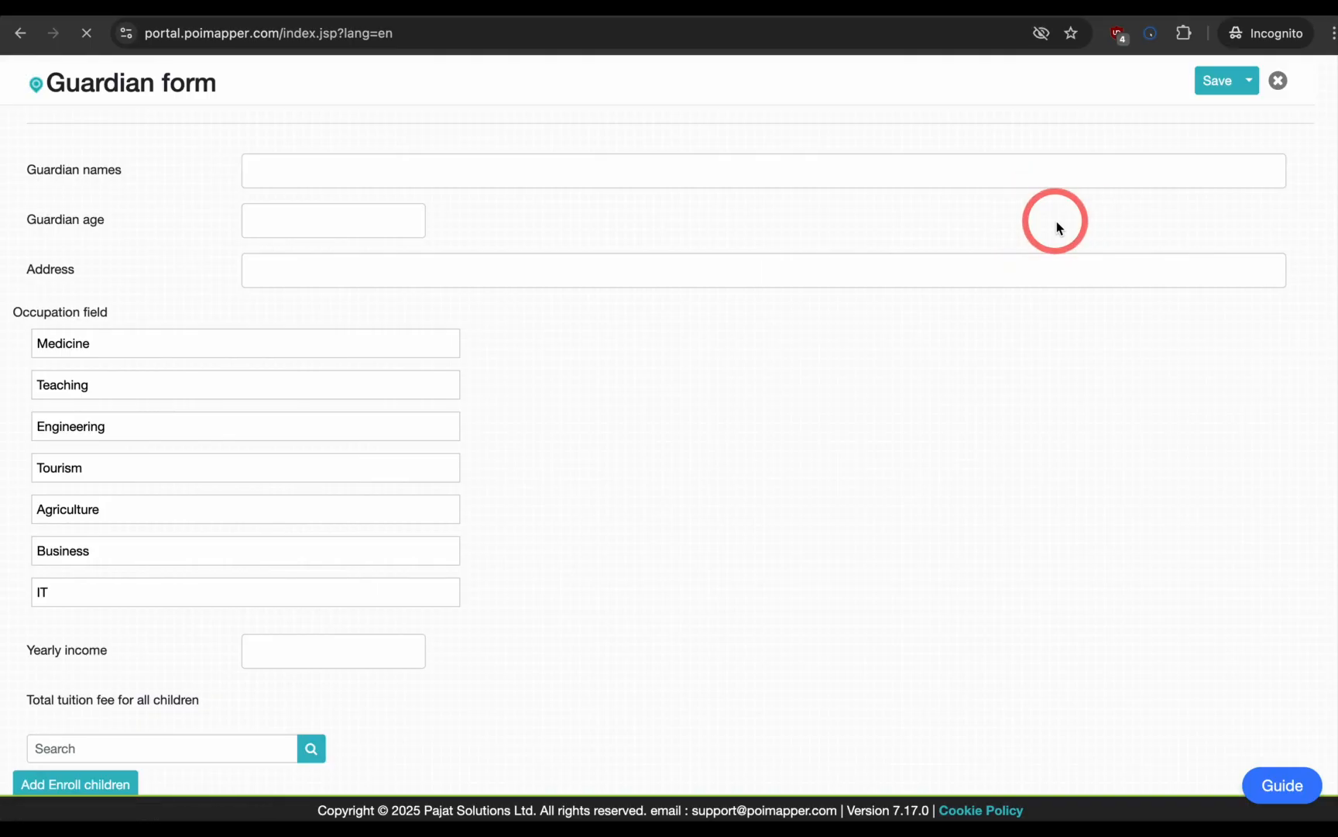
scroll(589, 620, "down", 1)
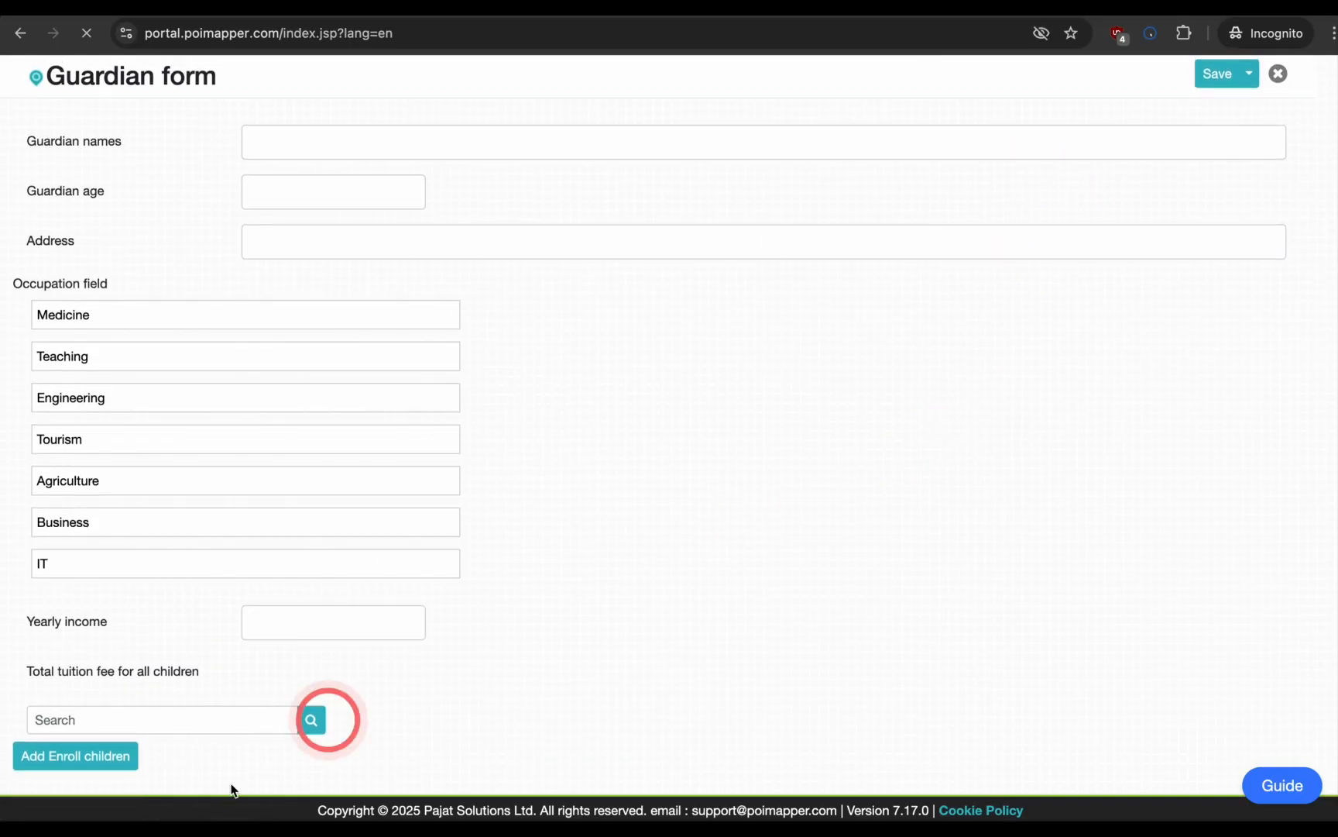
left_click(92, 758)
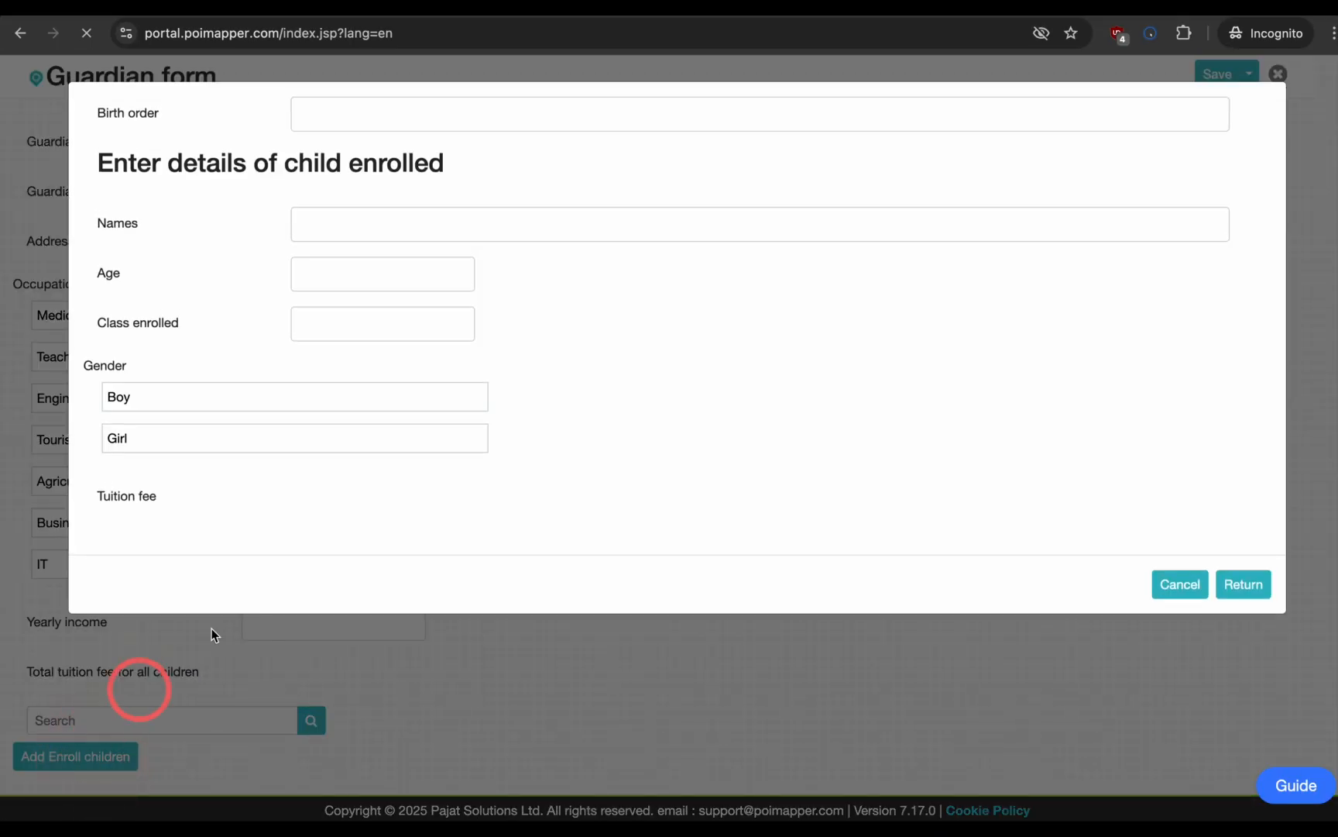
Step: Test the age condition with a child age of 6 and of 4, and discard the entry and the record
left_click(391, 294)
type("6")
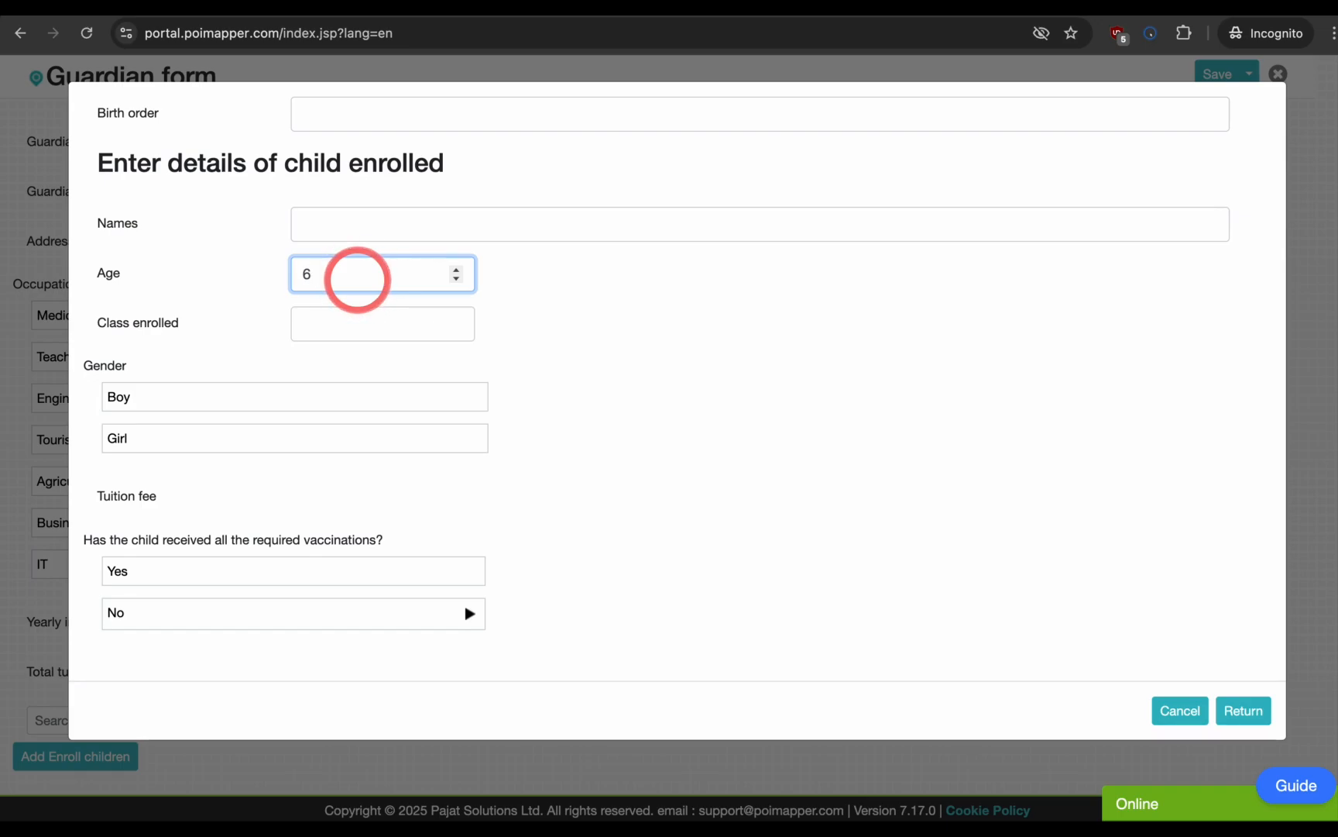
key("BackSpace")
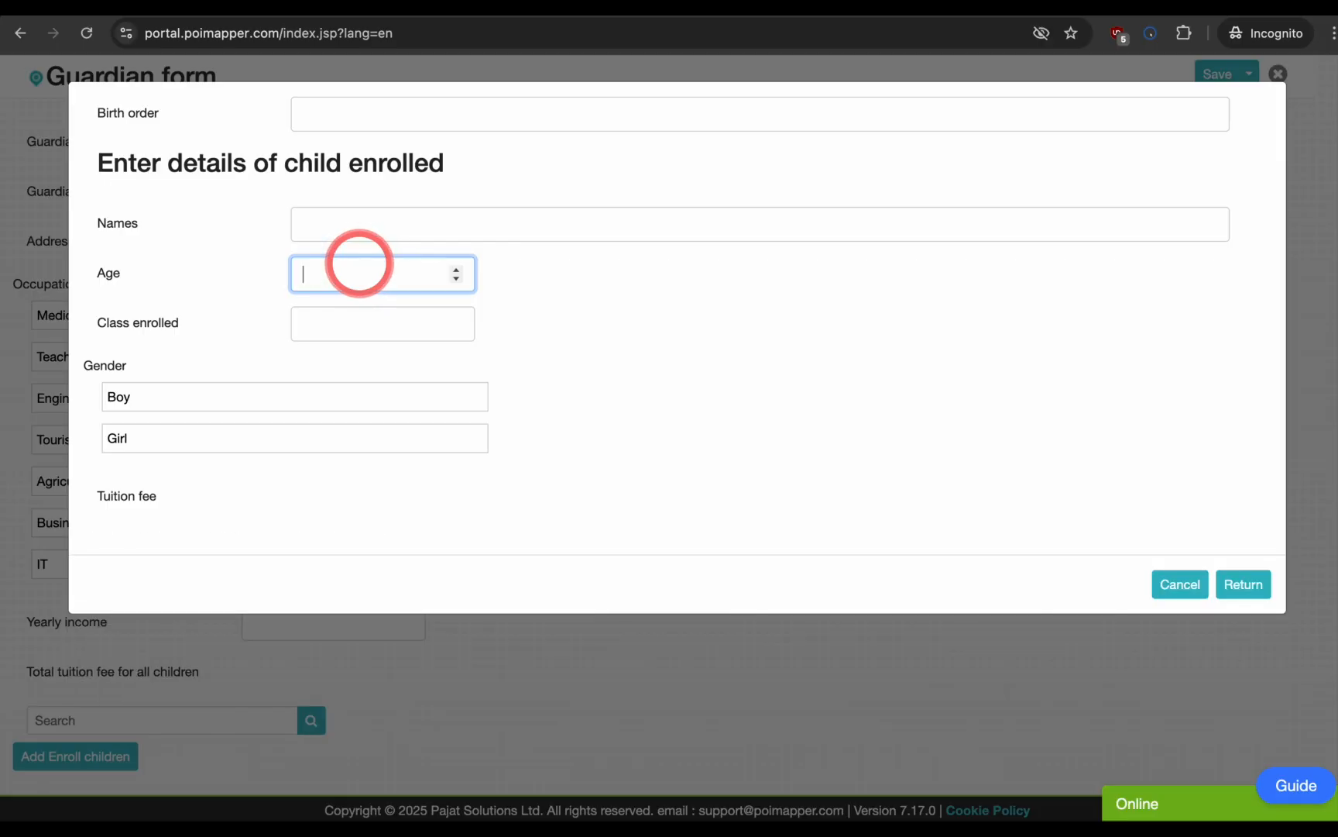
type("4")
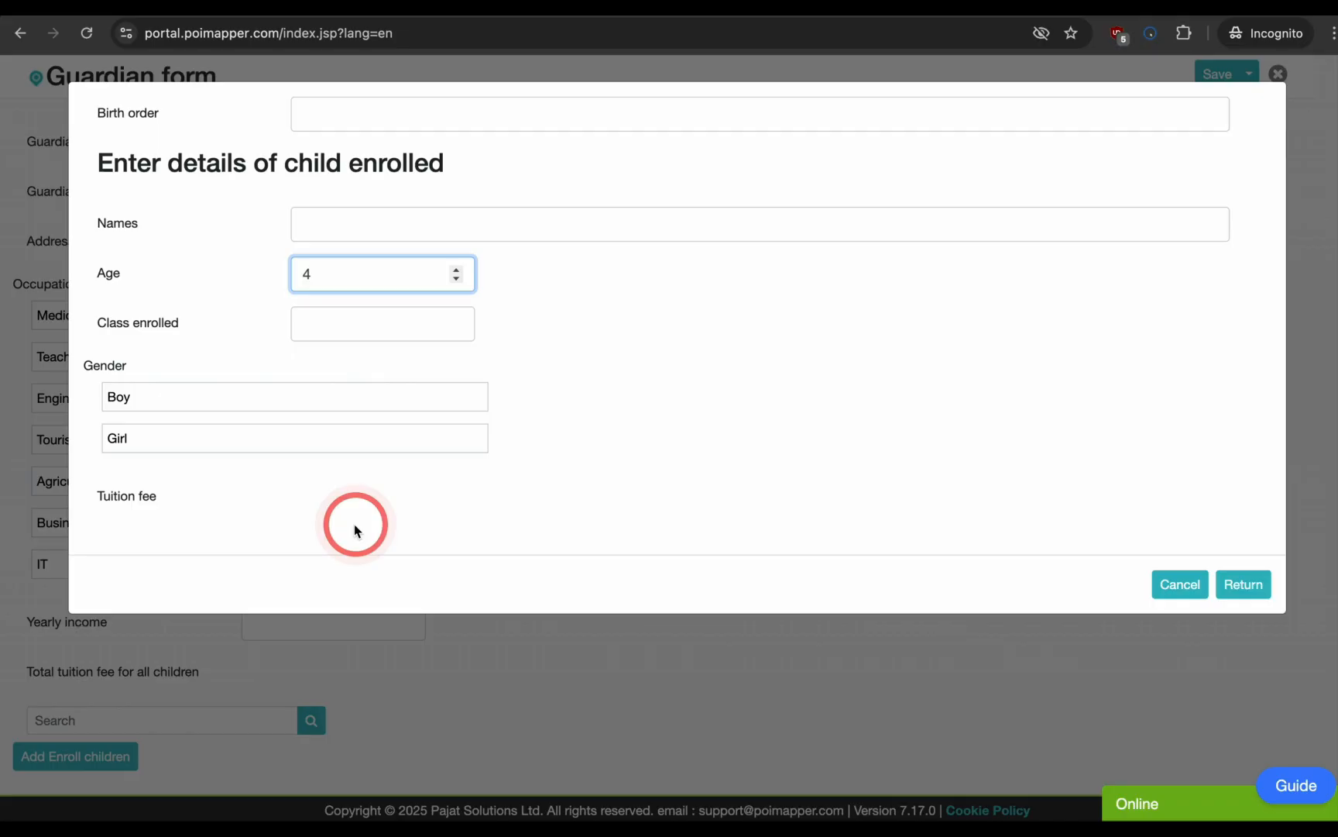
left_click(1183, 586)
left_click(873, 237)
left_click(1278, 75)
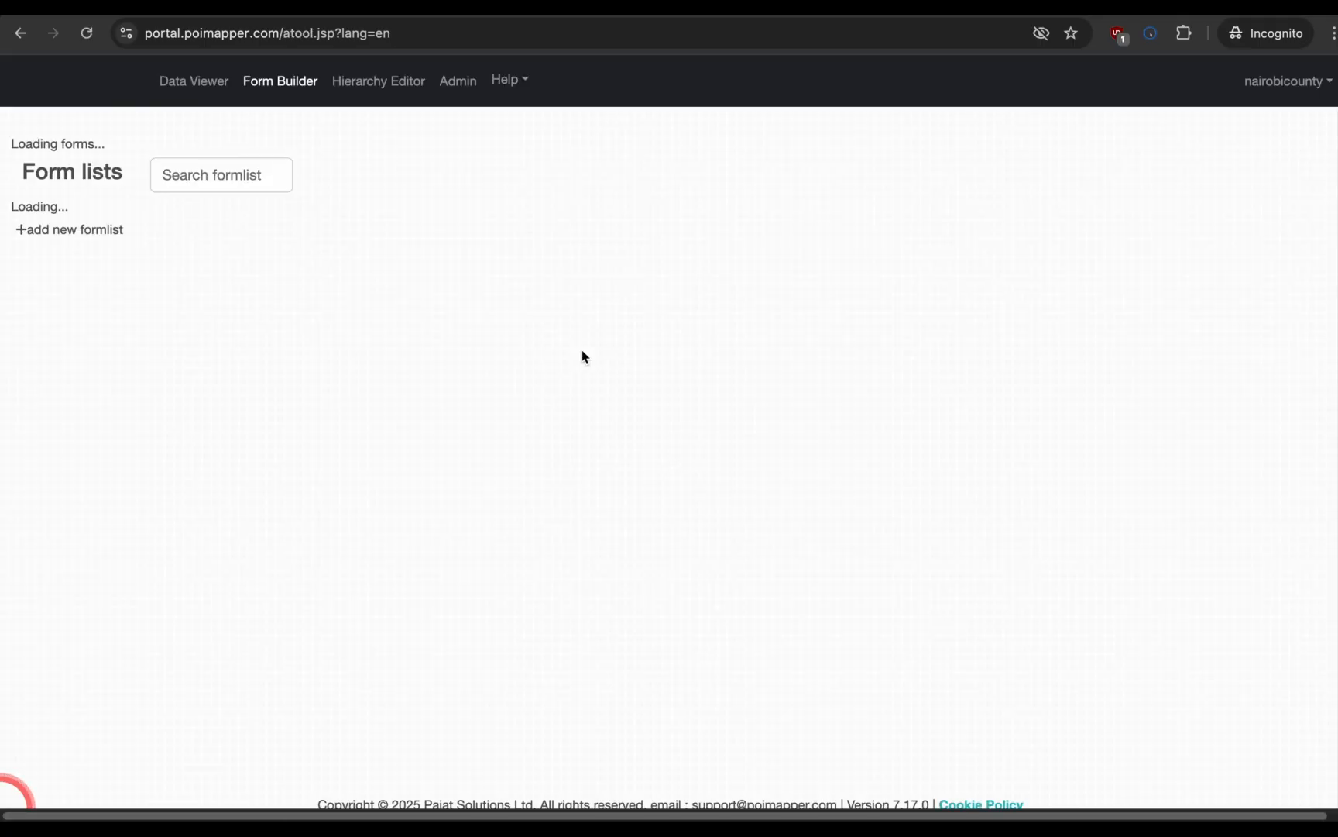
Step: Reopen the Guardian form in the Form Builder and add a second skip logic to its Enroll children subform
left_click(846, 252)
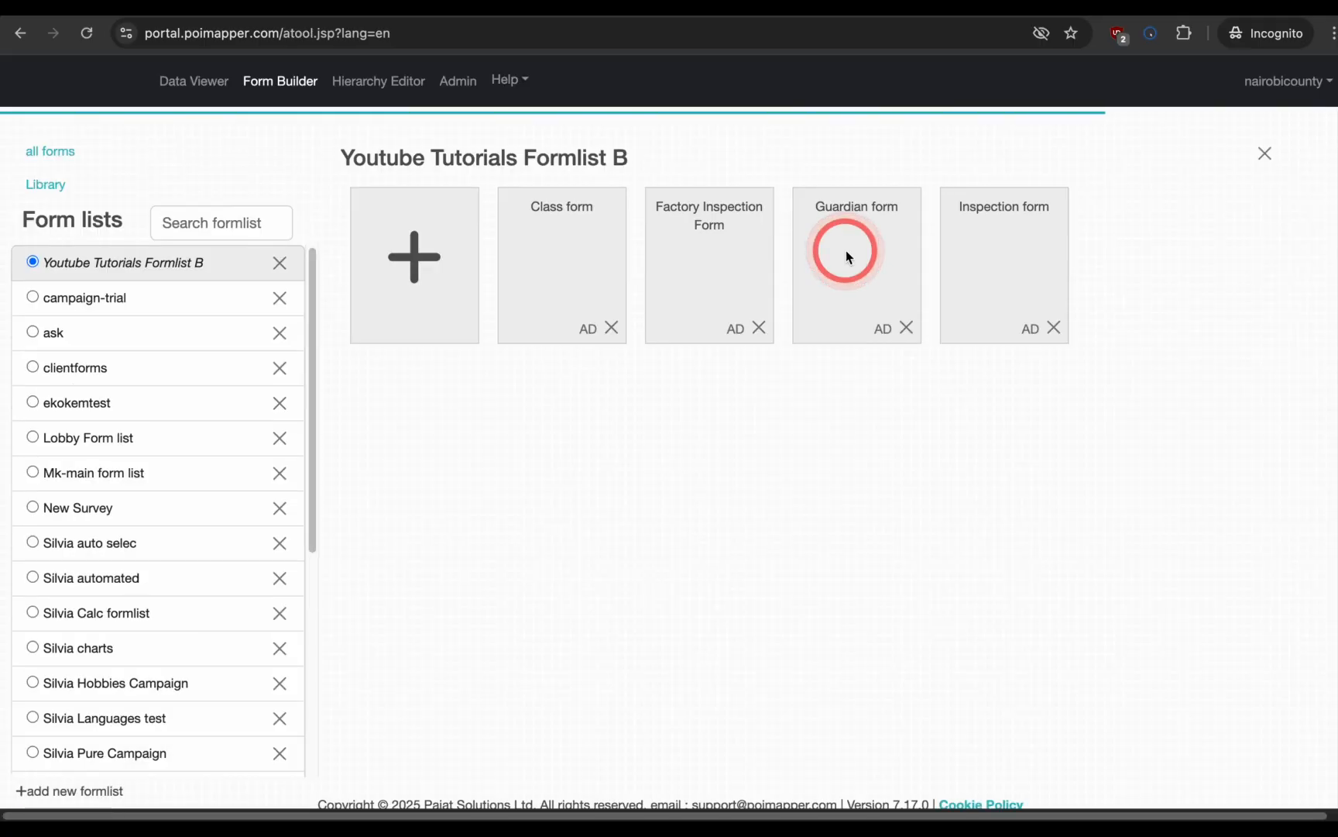
left_click(741, 375)
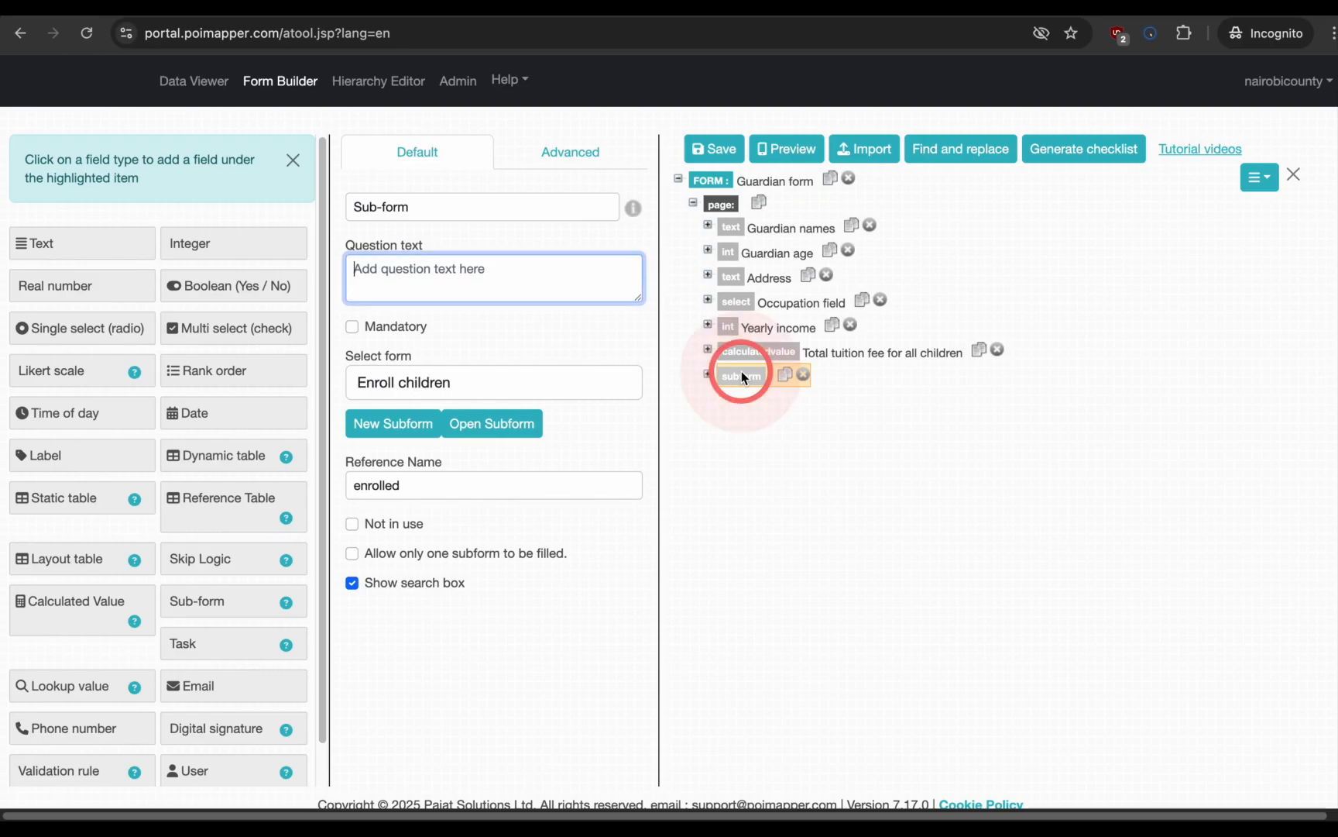
left_click(478, 426)
left_click(217, 559)
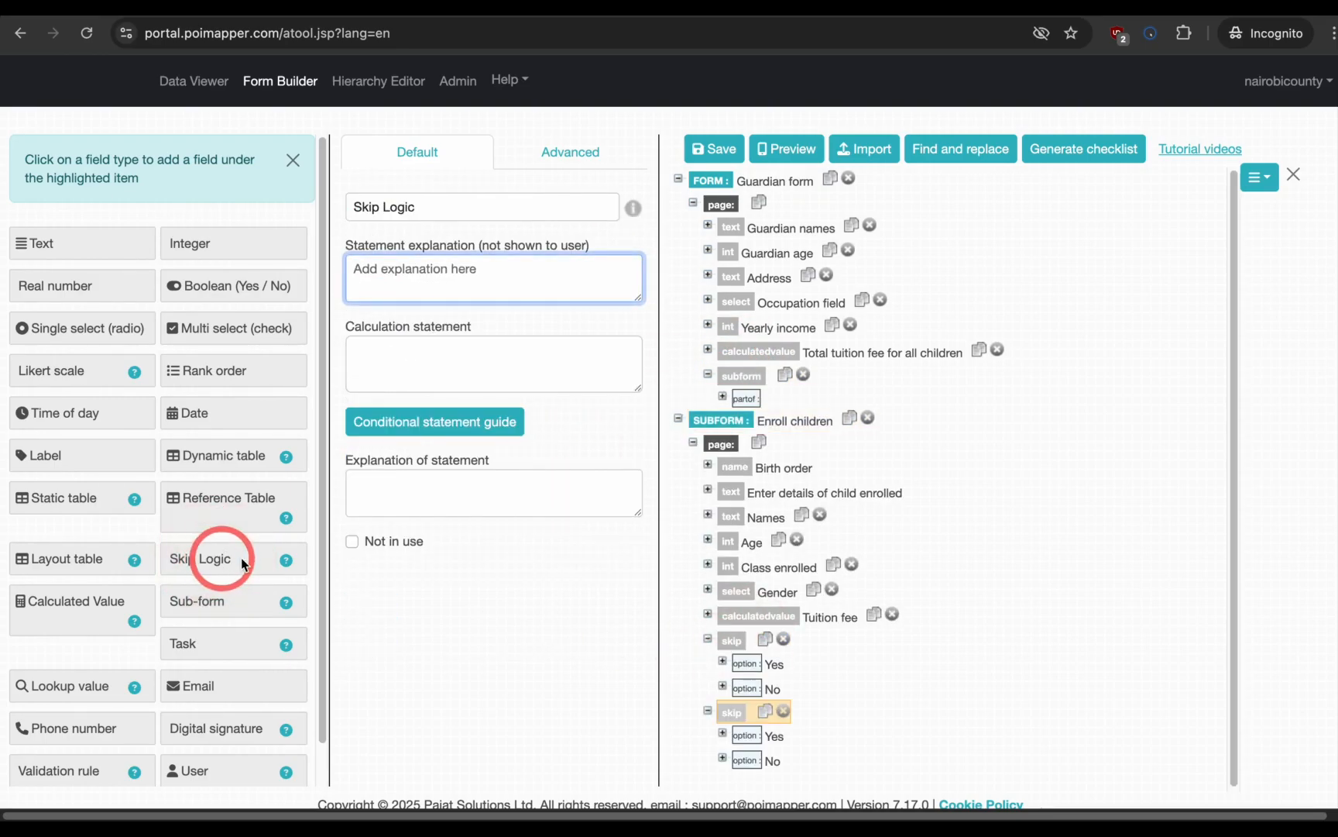
Step: Set the new skip logic's condition to Boolean false for the question "Has the child received all the required vaccinations?" using the conditional statement guide
left_click(505, 440)
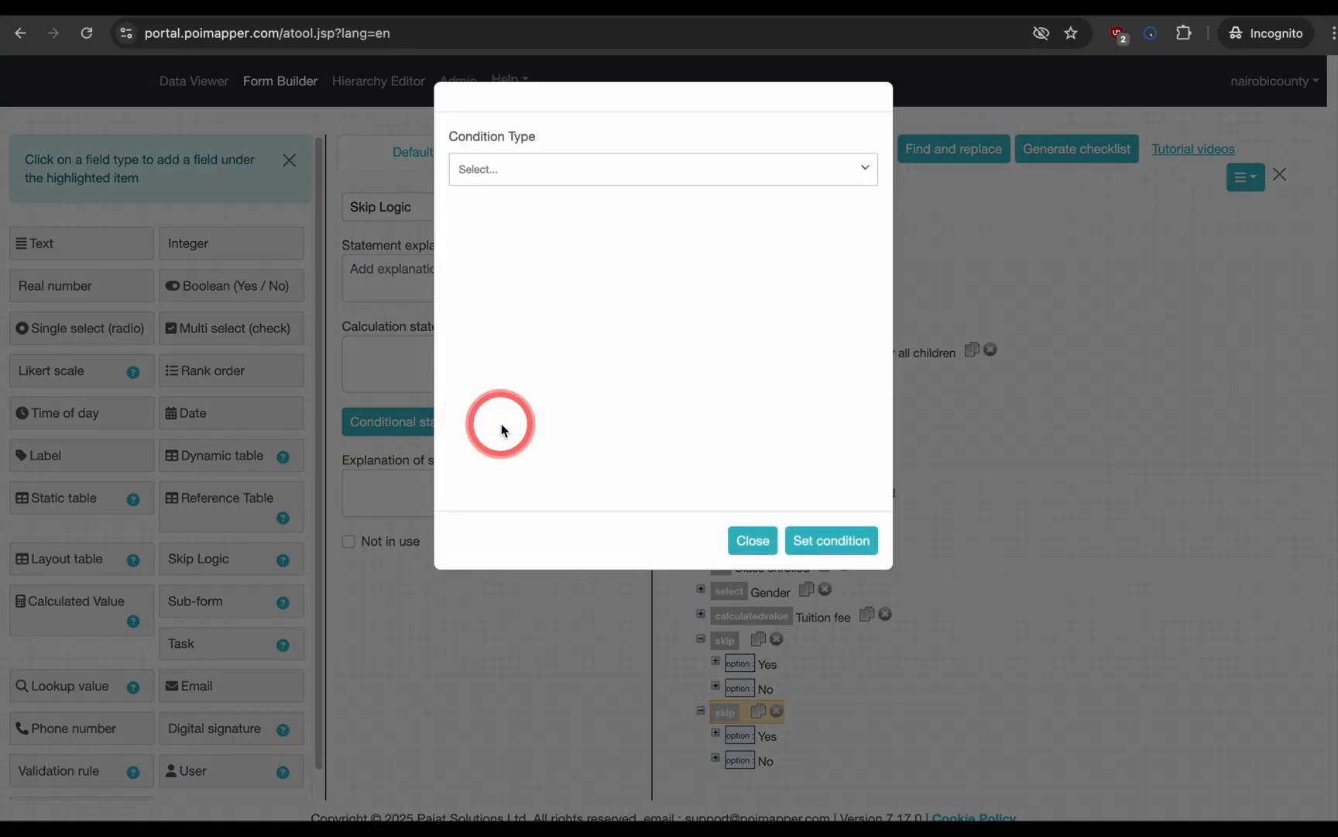
left_click(608, 172)
scroll(618, 325, "down", 5)
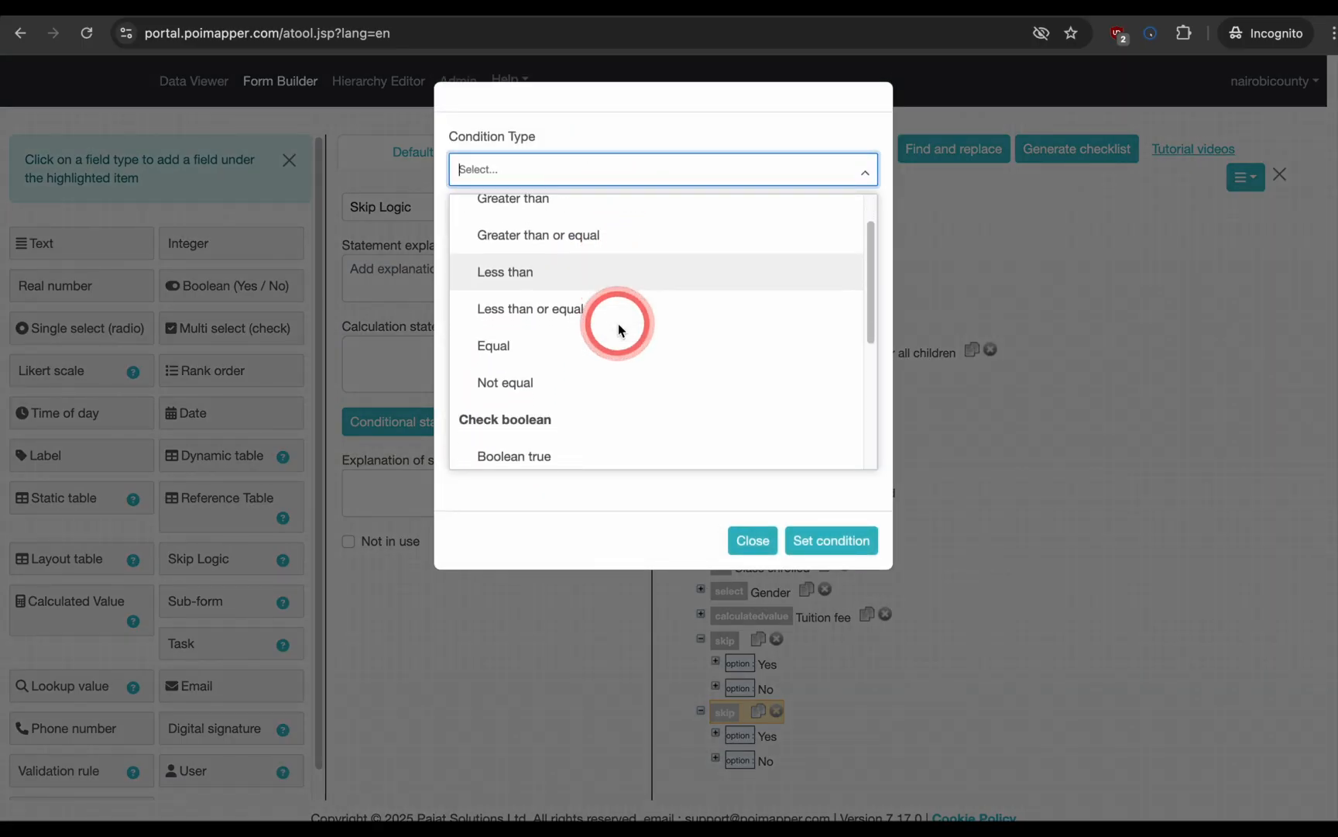
scroll(618, 330, "down", 1)
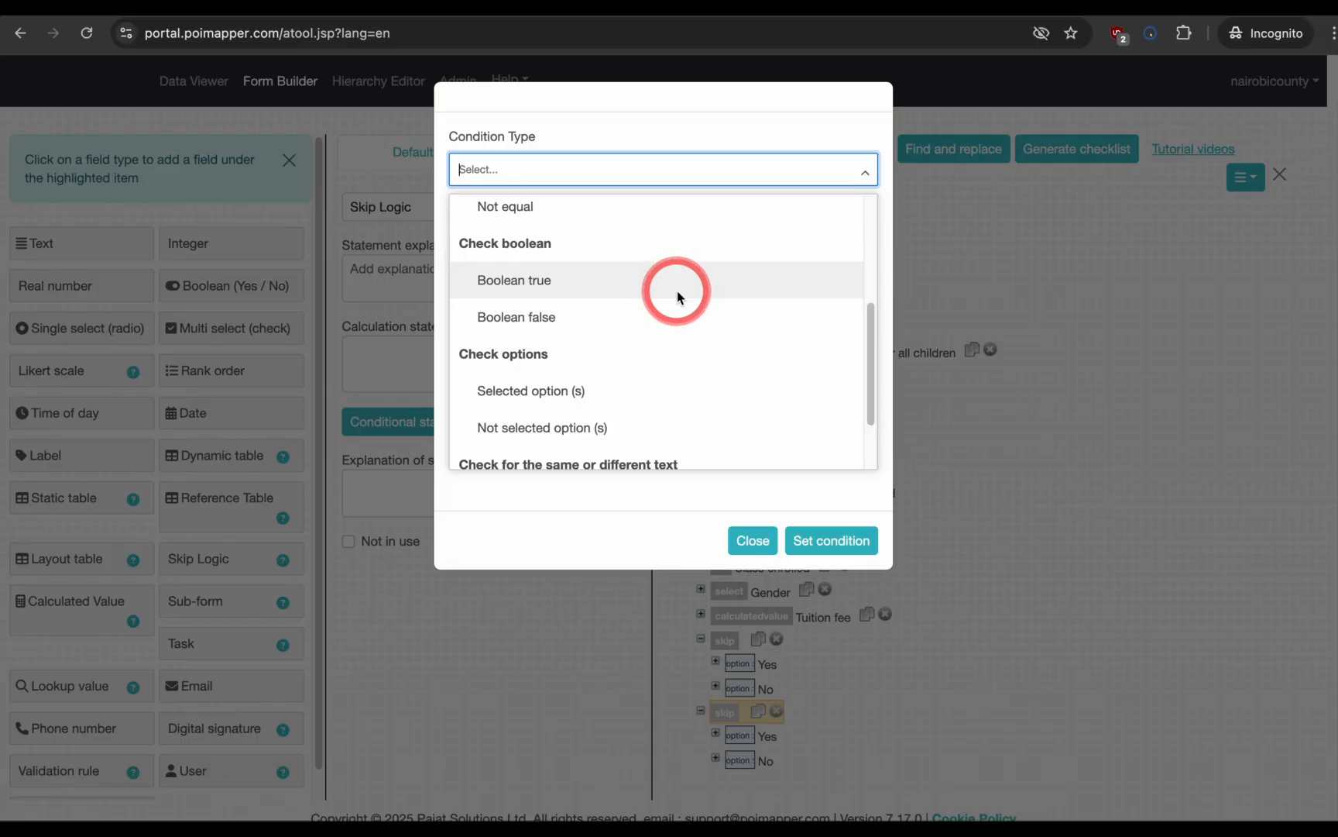
left_click(630, 314)
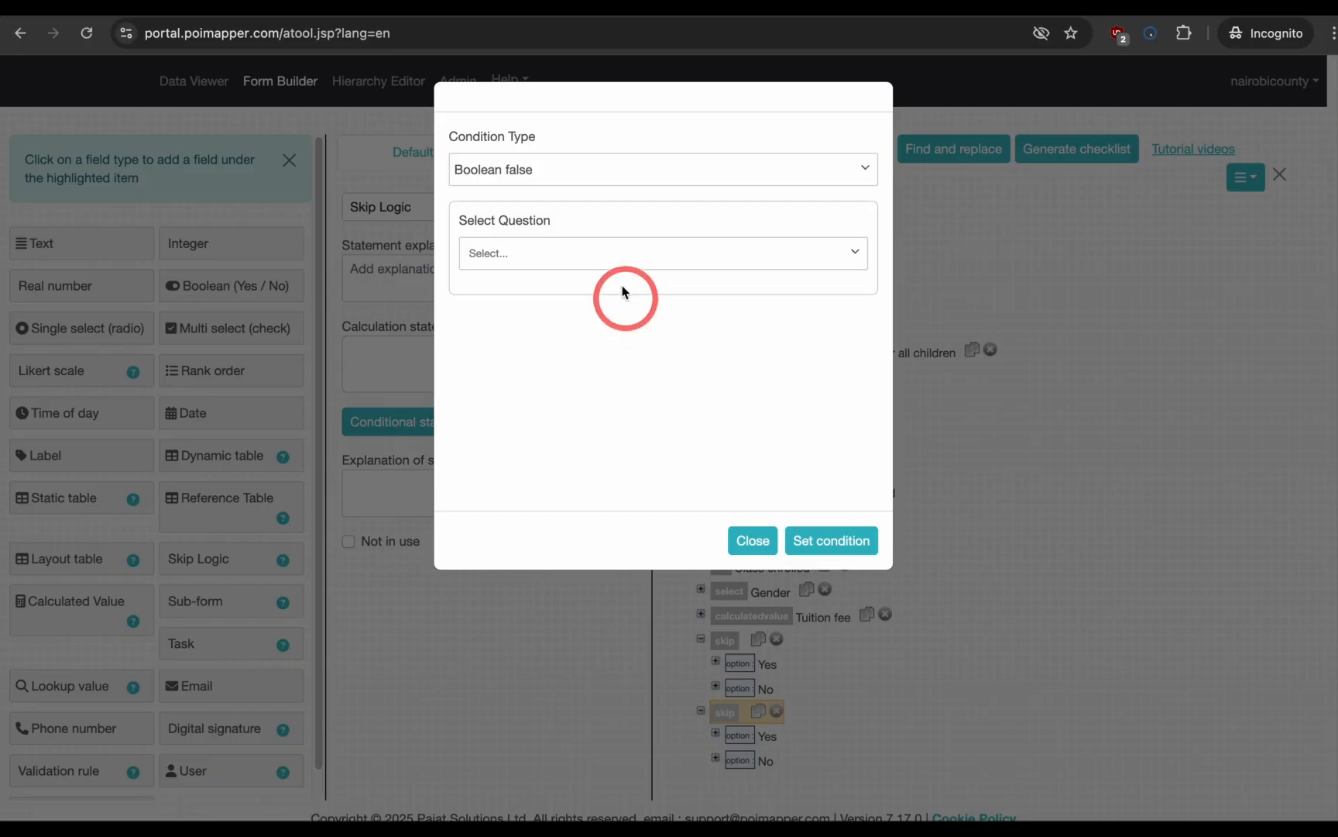
left_click(622, 257)
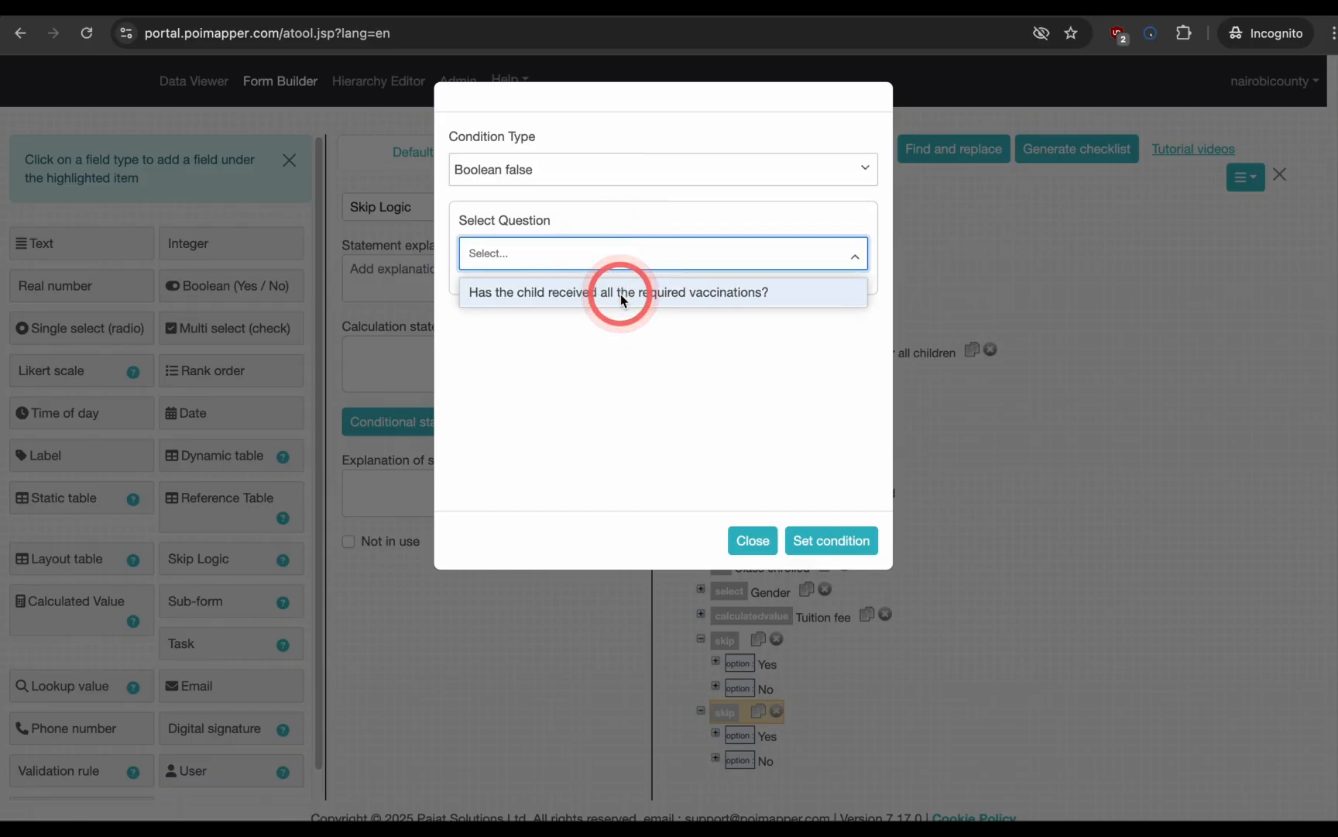
left_click(621, 294)
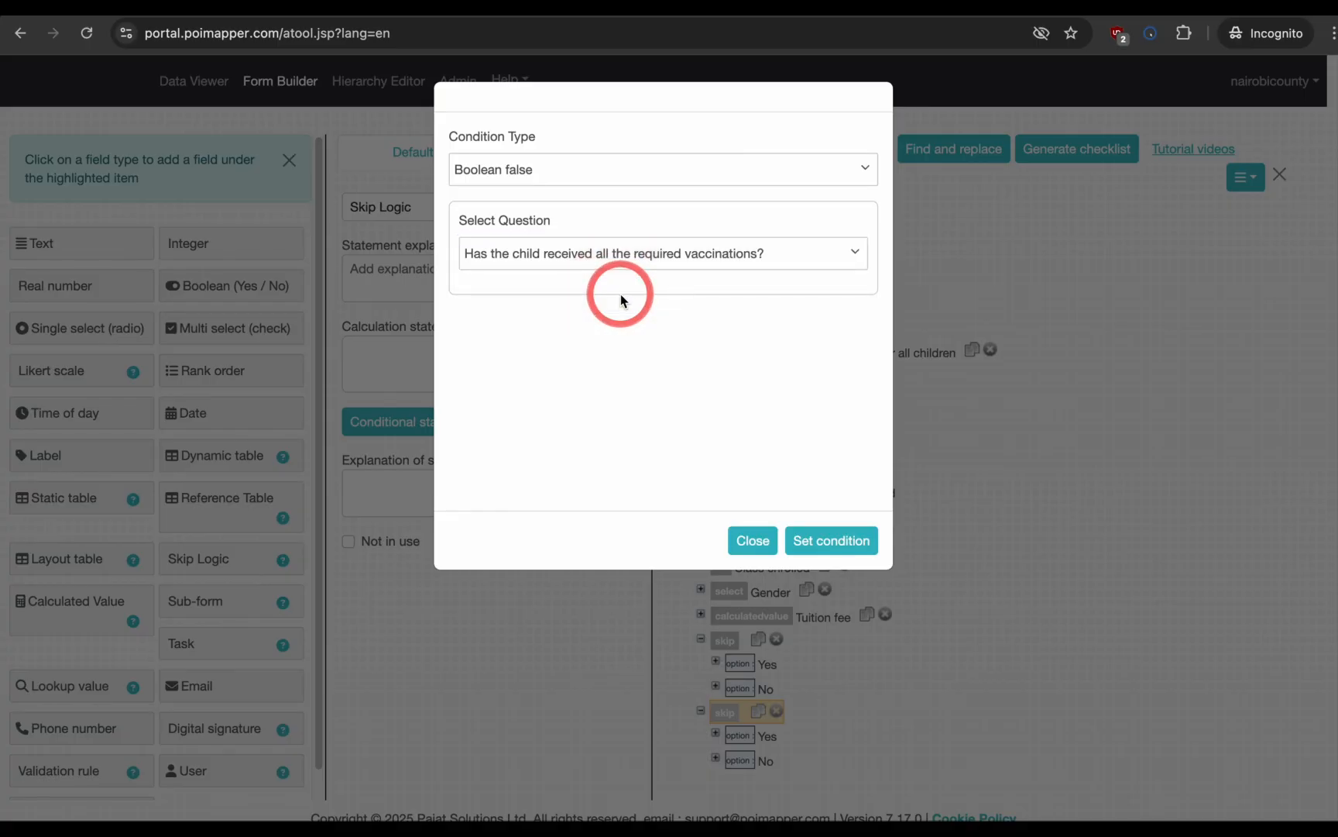
left_click(837, 544)
left_click(558, 369)
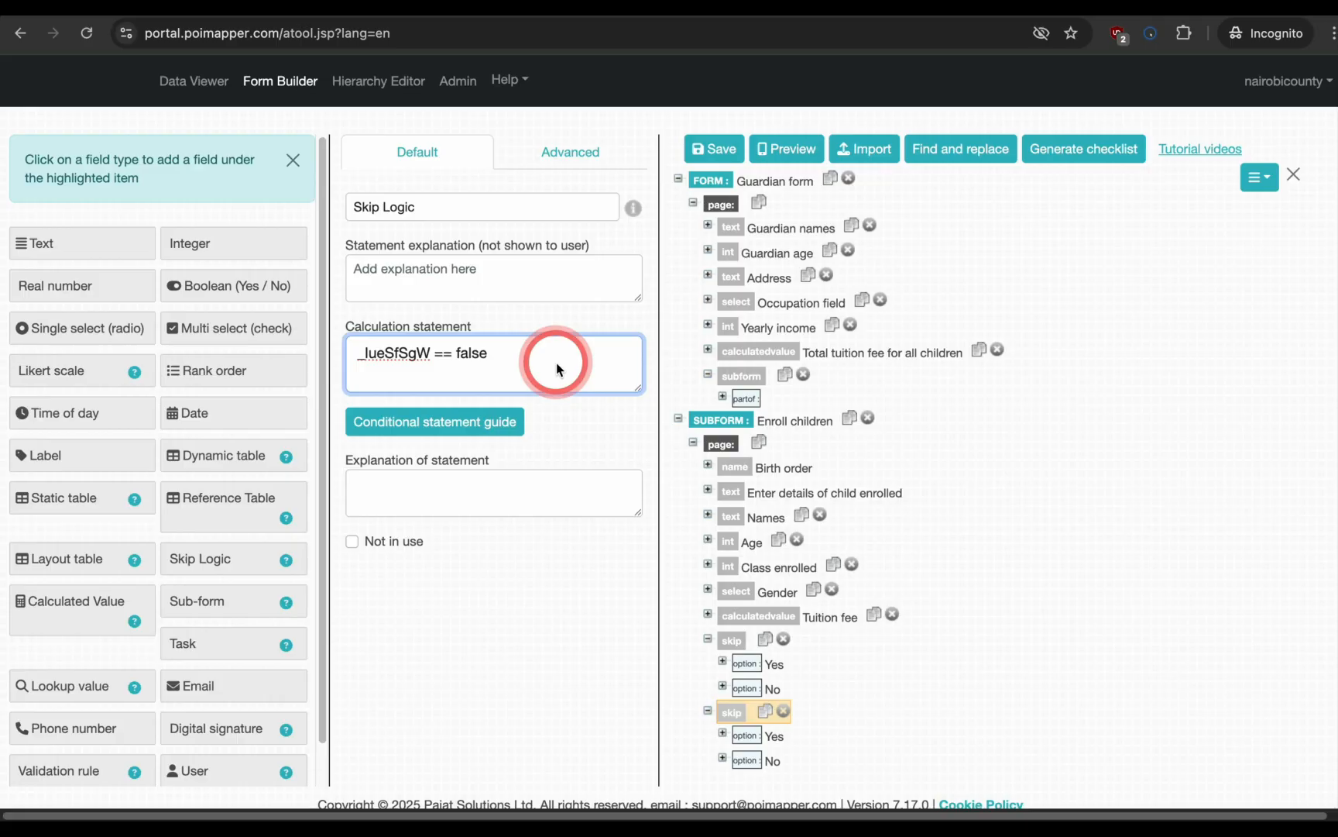
Step: Add a text question "Why has the child not received all required vaccinations?" under the second skip logic's Yes option
left_click(747, 734)
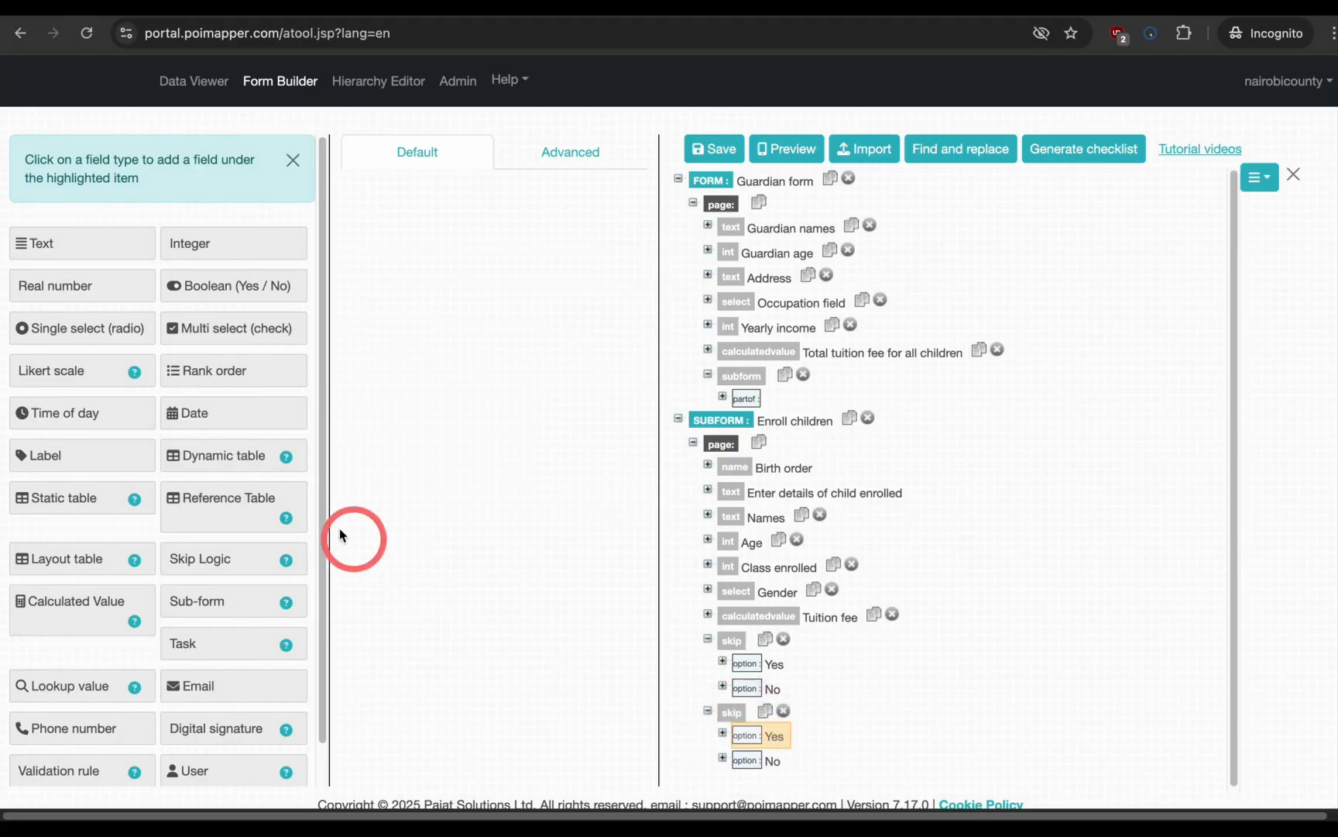
left_click(74, 252)
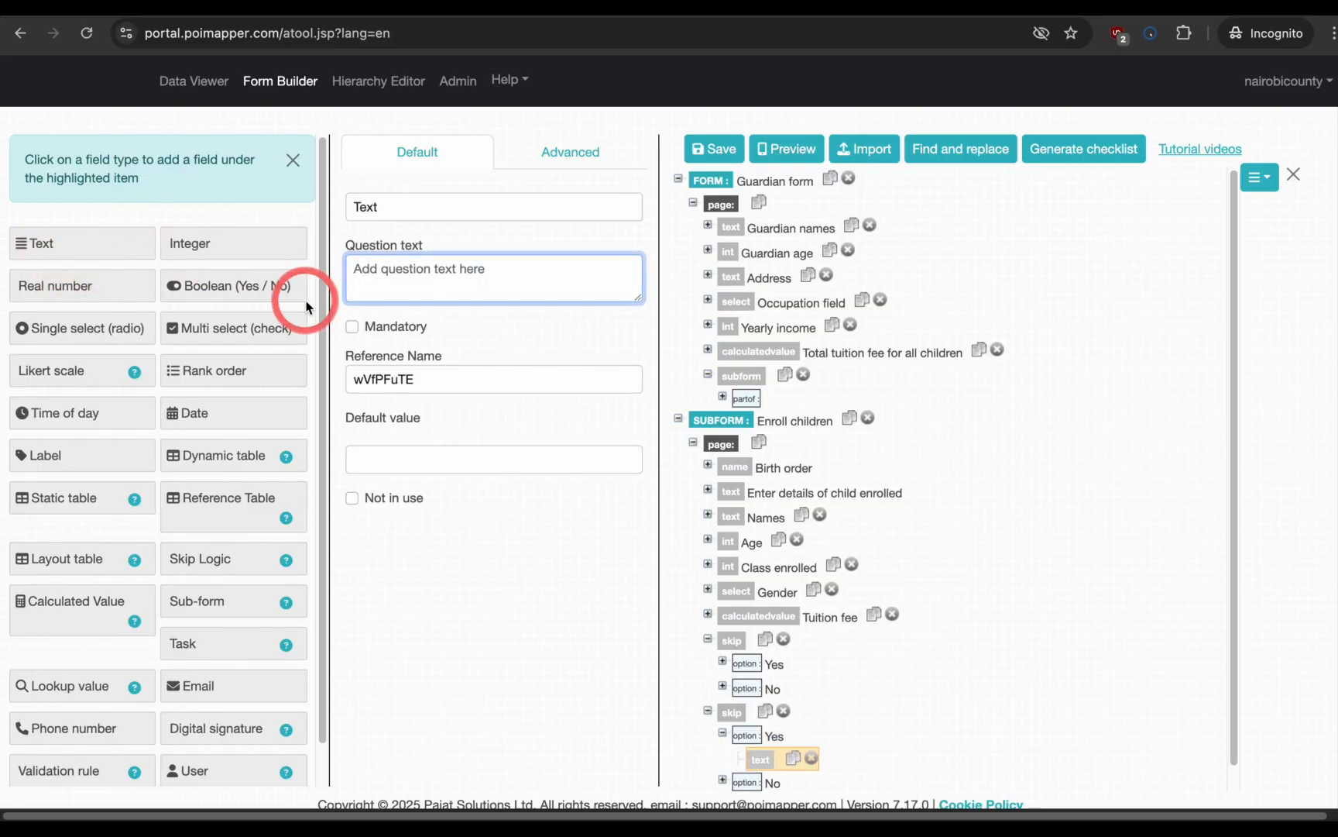
type("Why ")
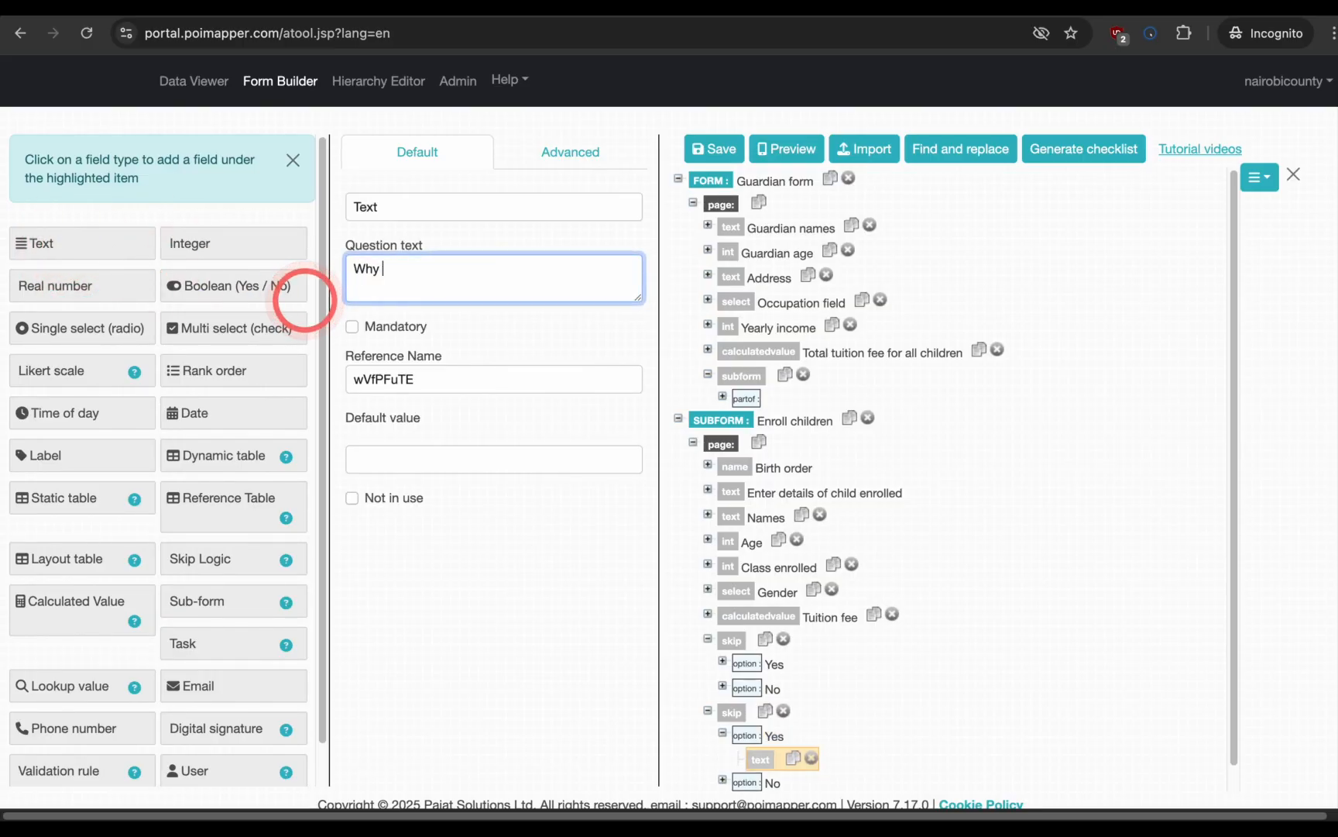
type("has the child ")
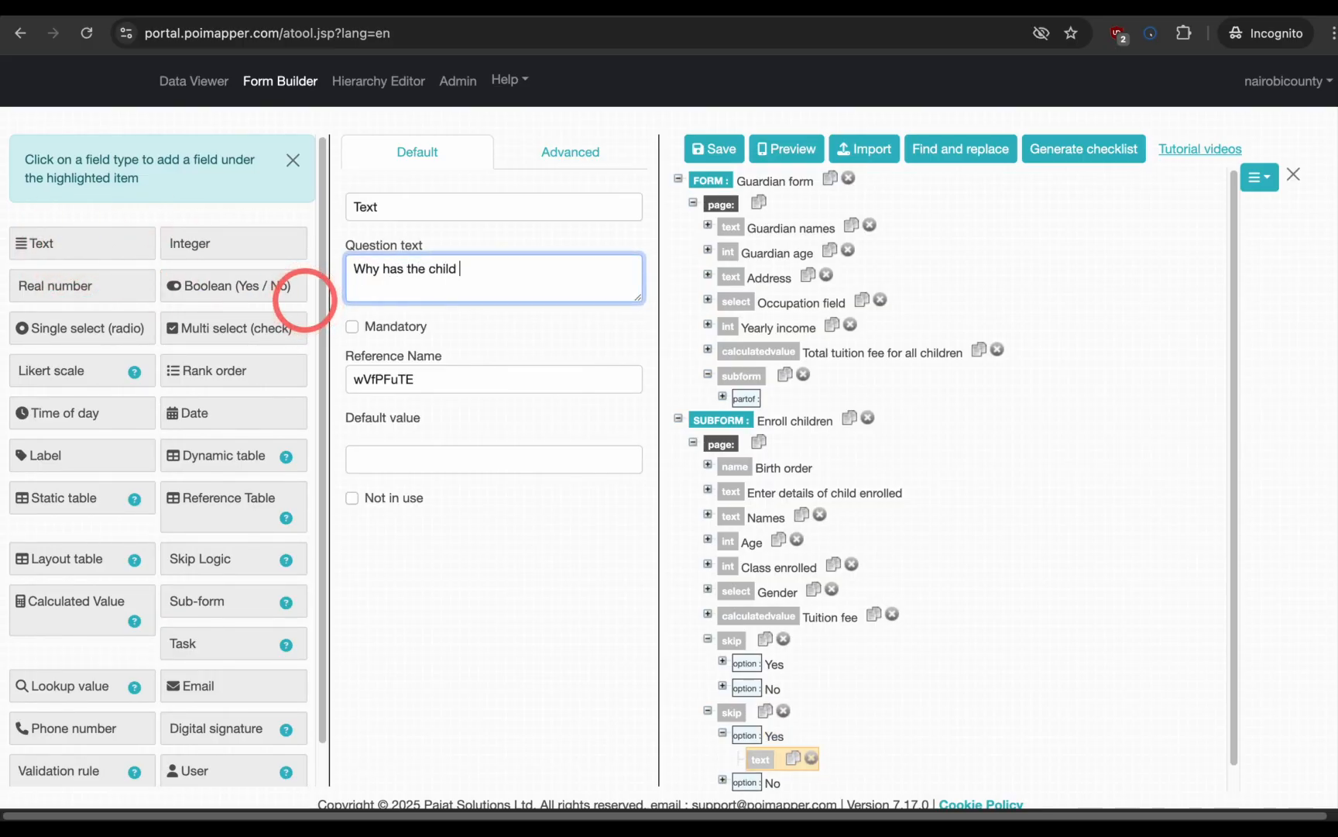
type("not received ")
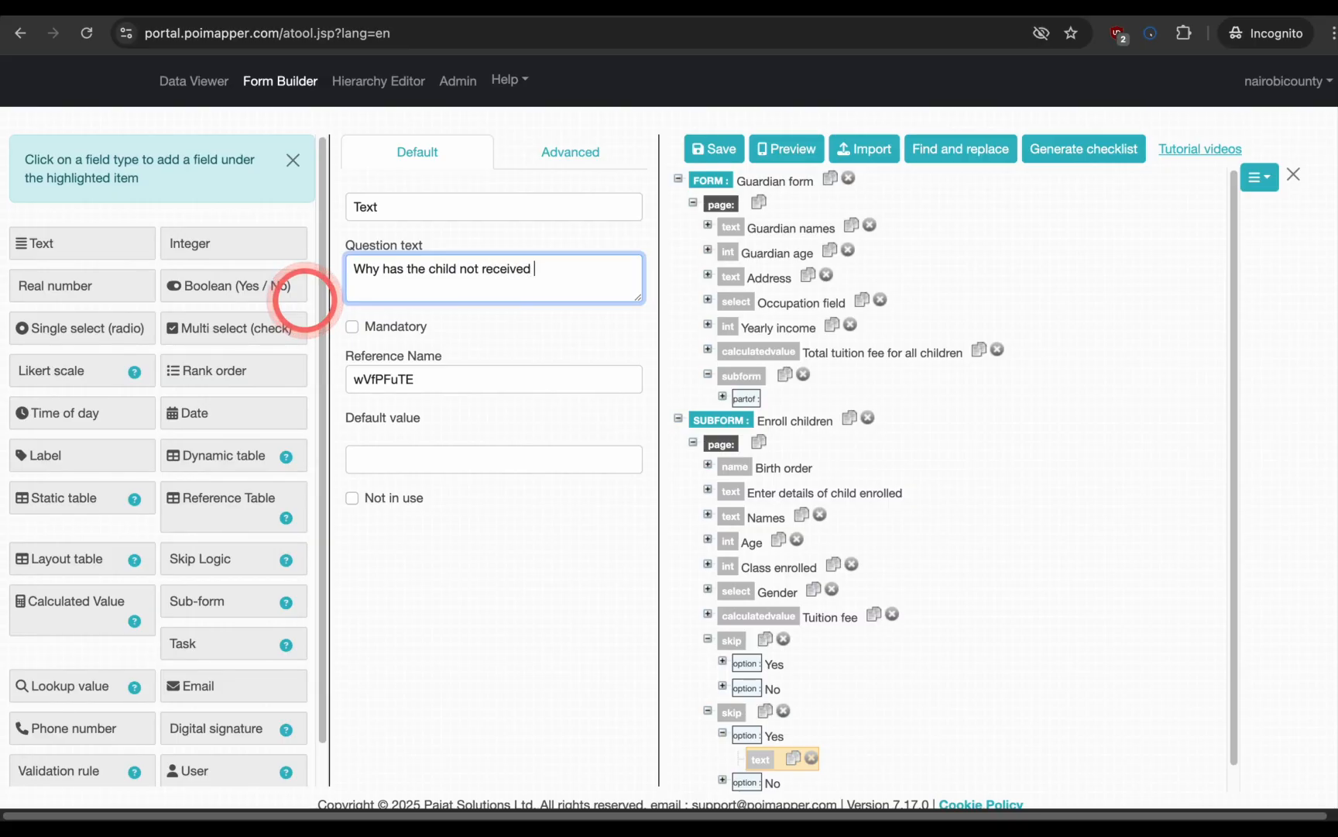
type("all re")
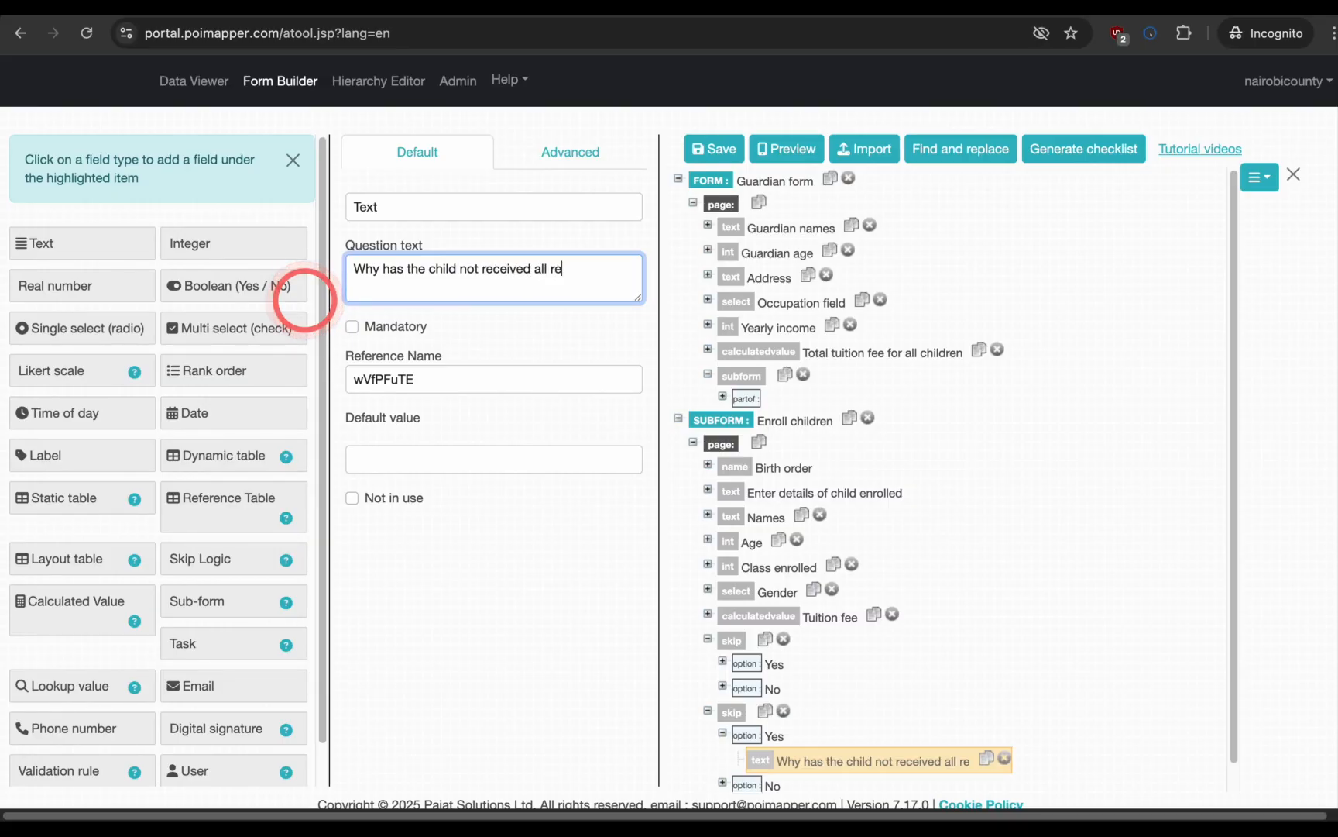
type("quired vaccin")
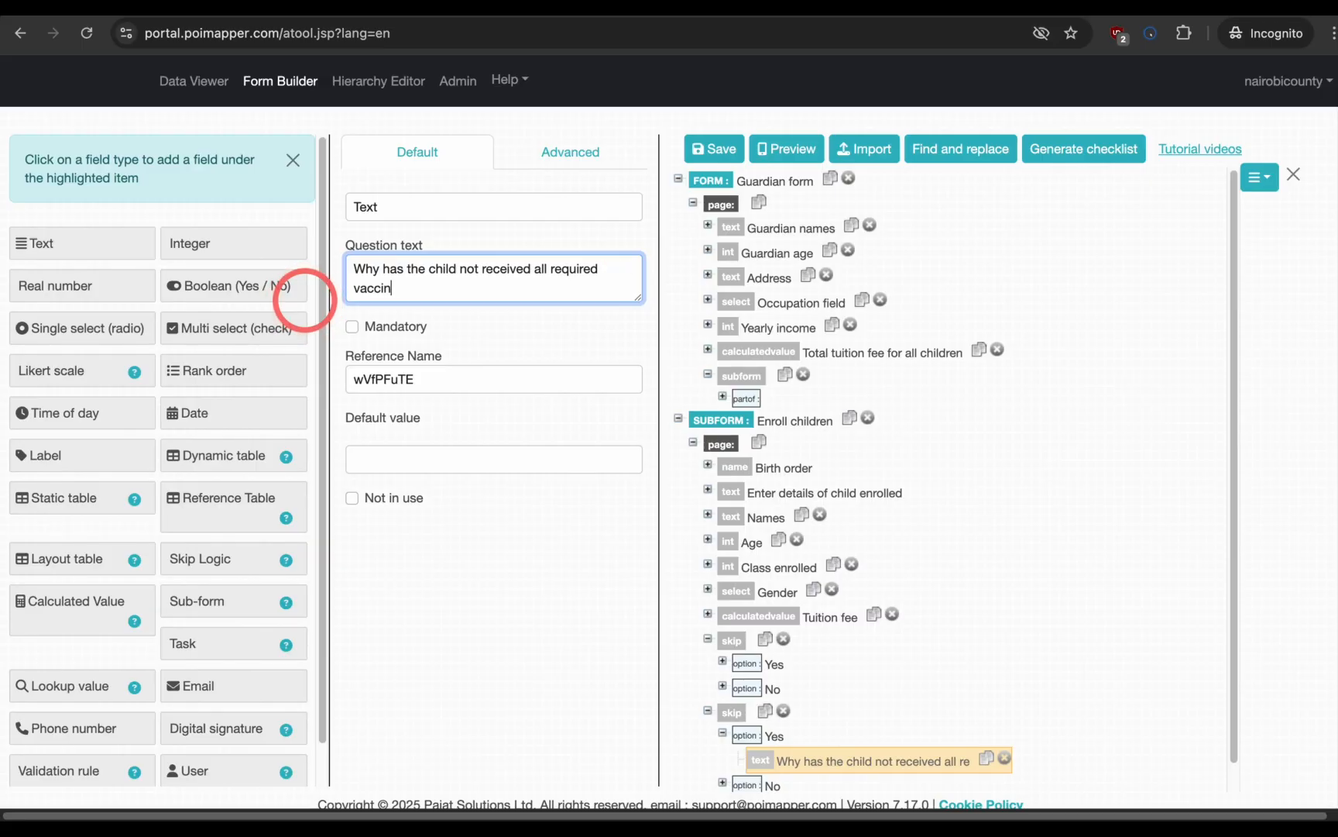
type("ations?")
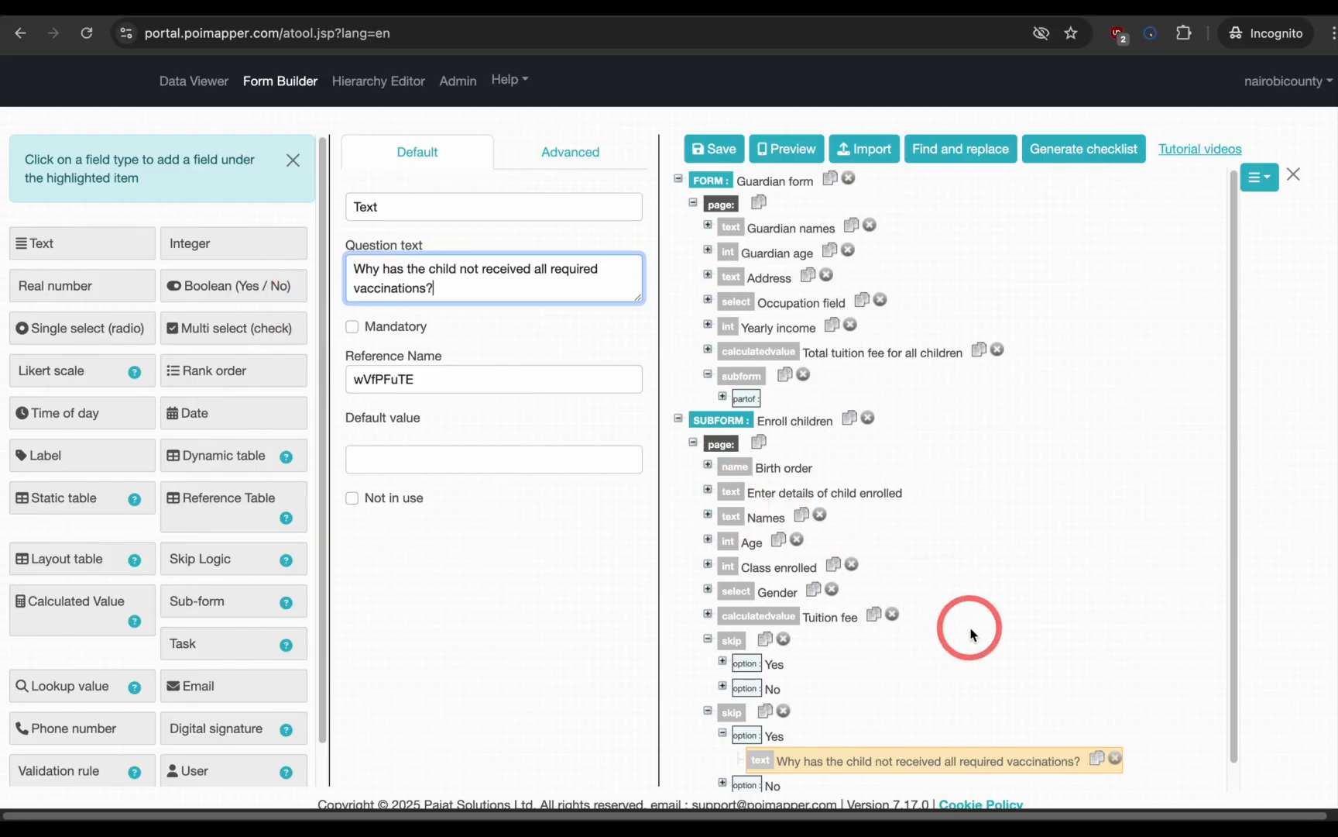
Step: Add a label "Please attach vaccine completion certificate" under the second skip logic's No option
scroll(856, 713, "down", 1)
left_click(752, 750)
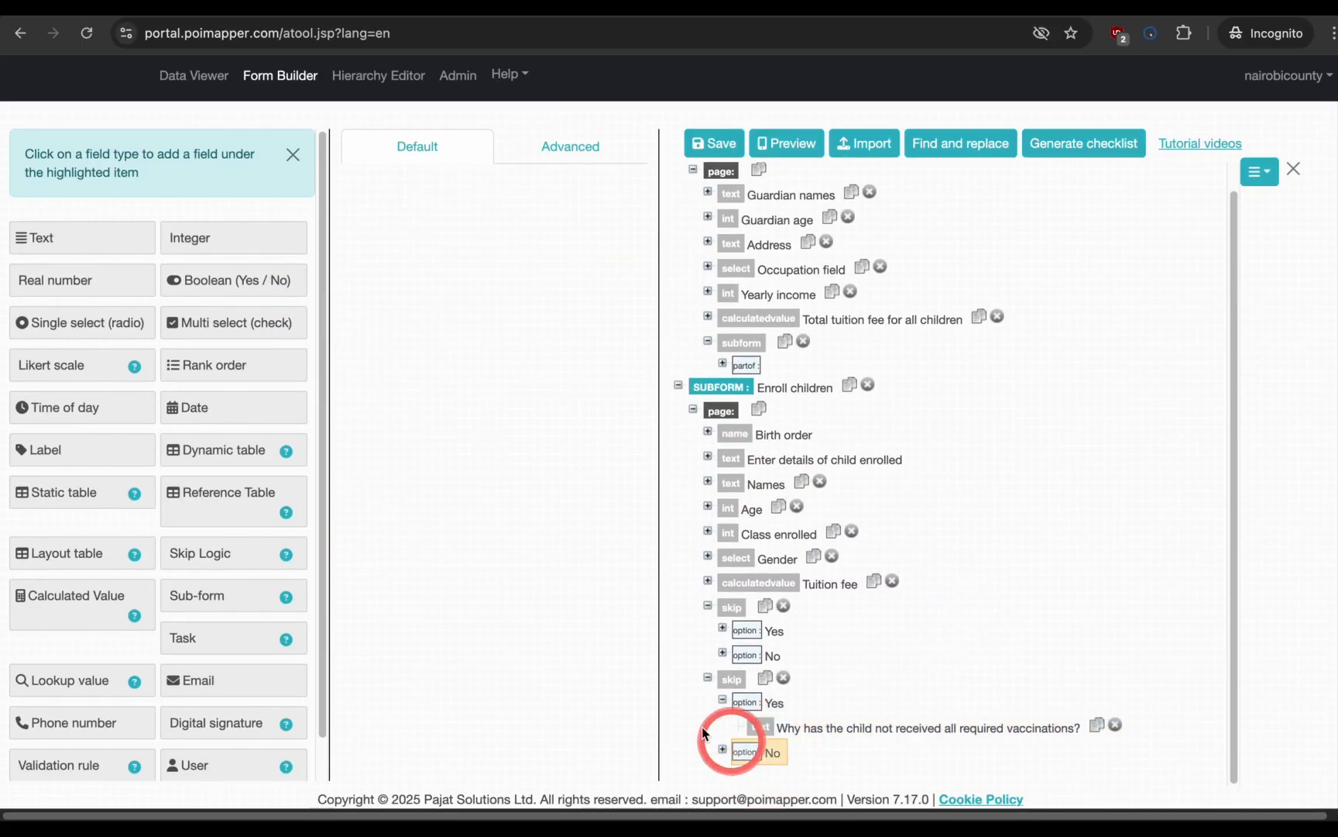
left_click(102, 468)
left_click(398, 324)
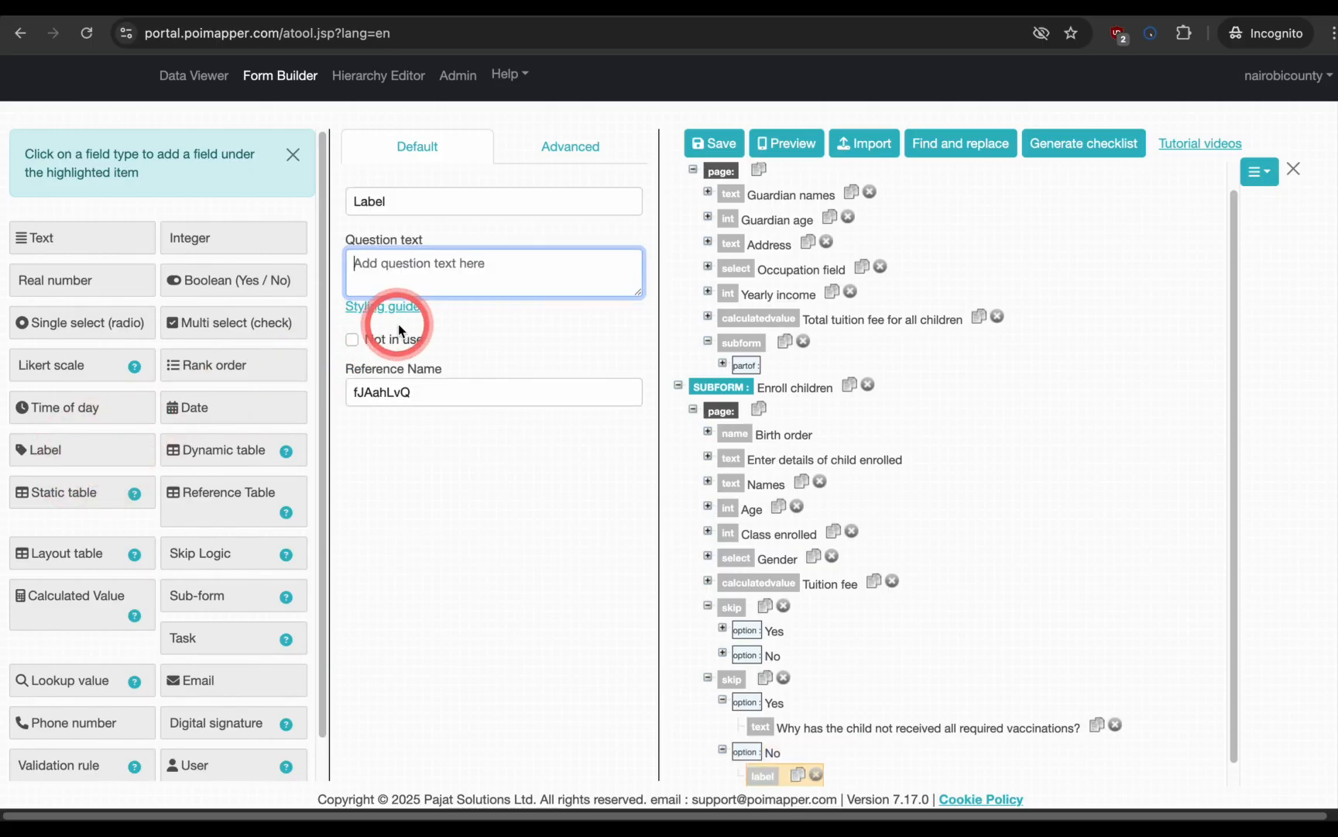
type("Please attach")
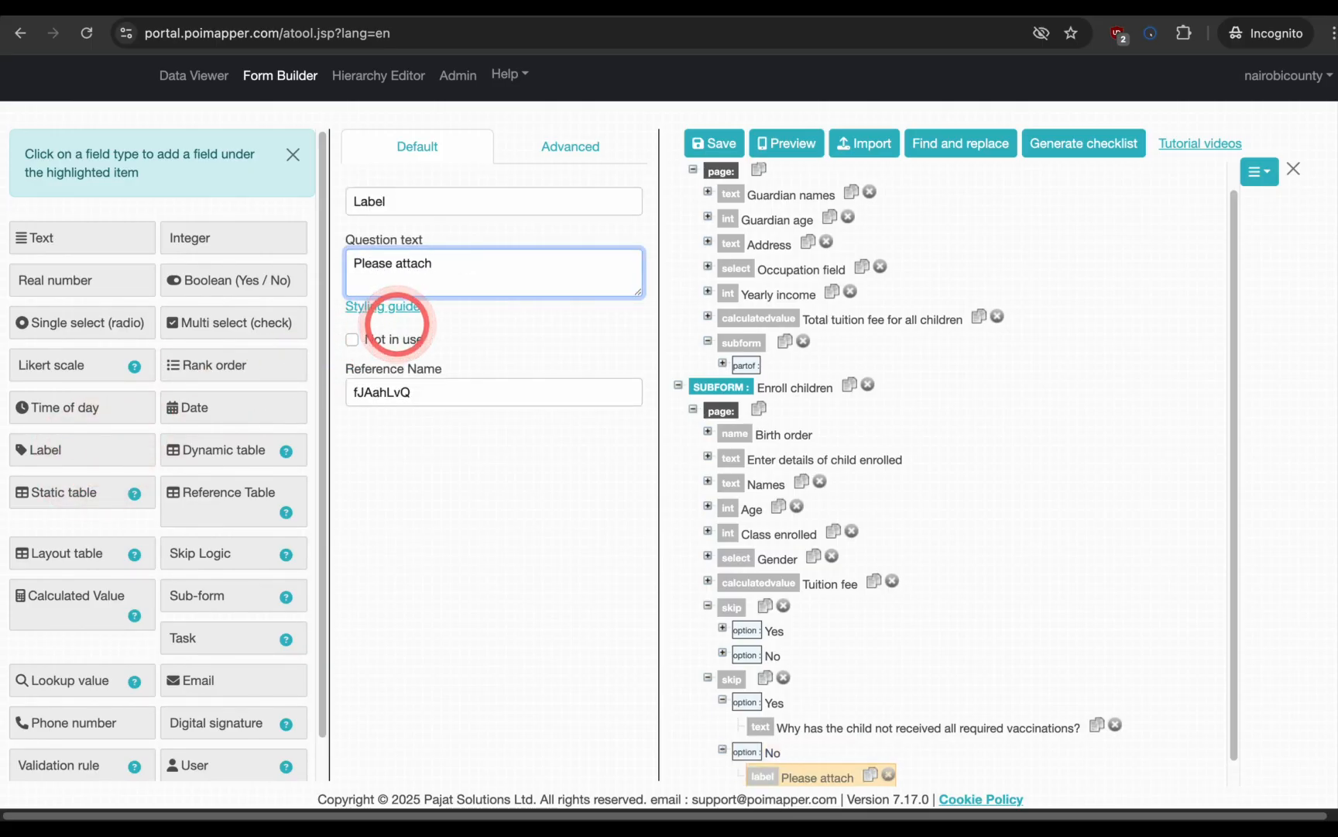
type(" vaccine co")
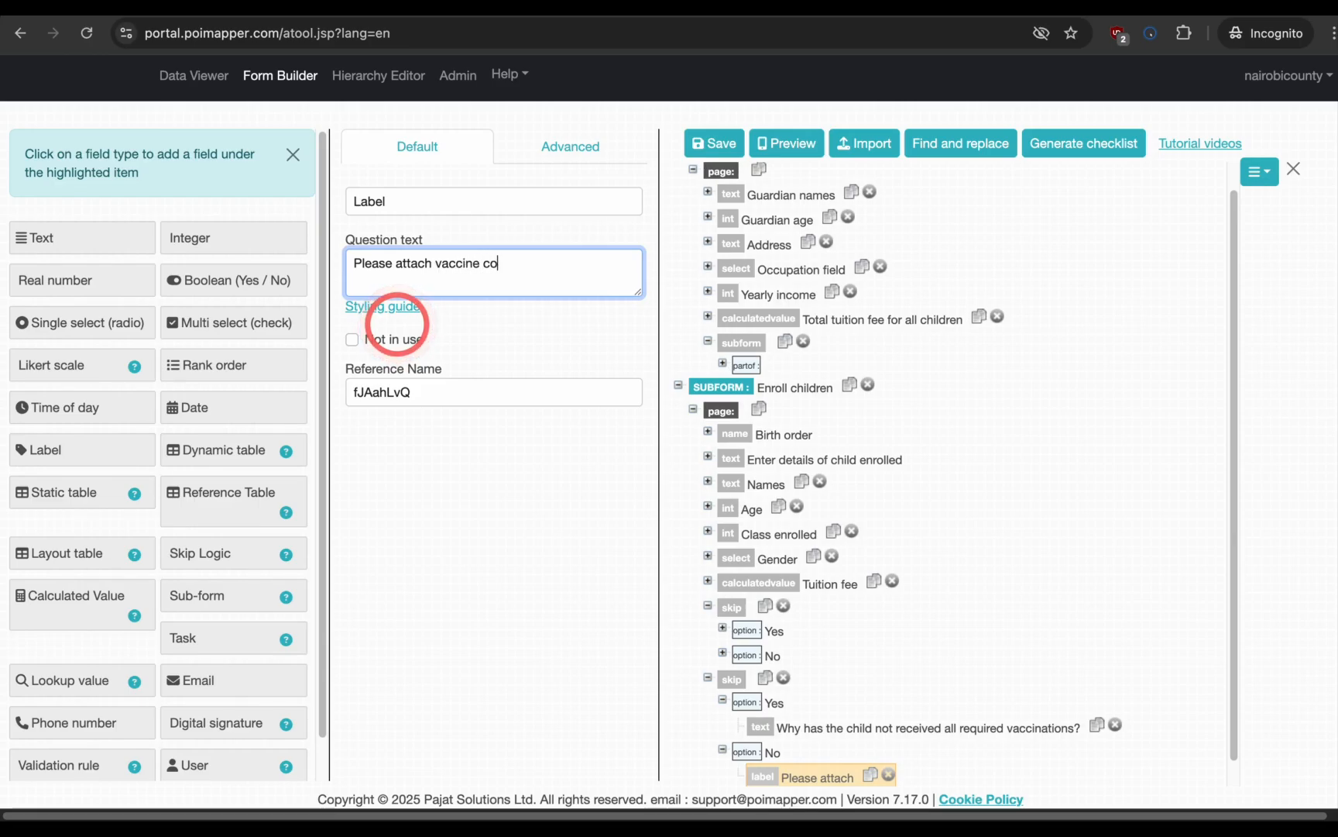
type("mpletion certificate")
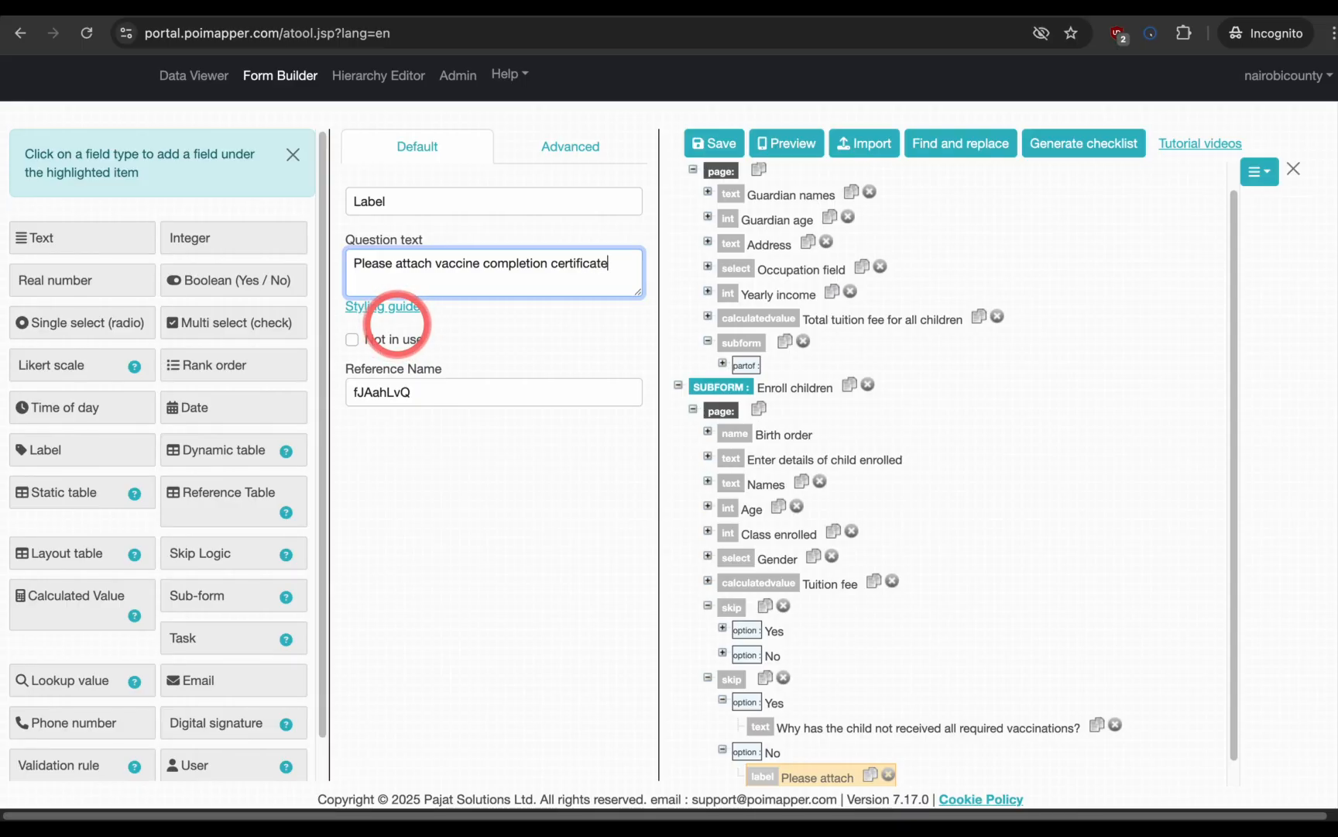
Step: Allow attaching document files (doc, docx, pdf, zip, HTML, mhtlm, msg) to the vaccine certificate label
left_click(579, 168)
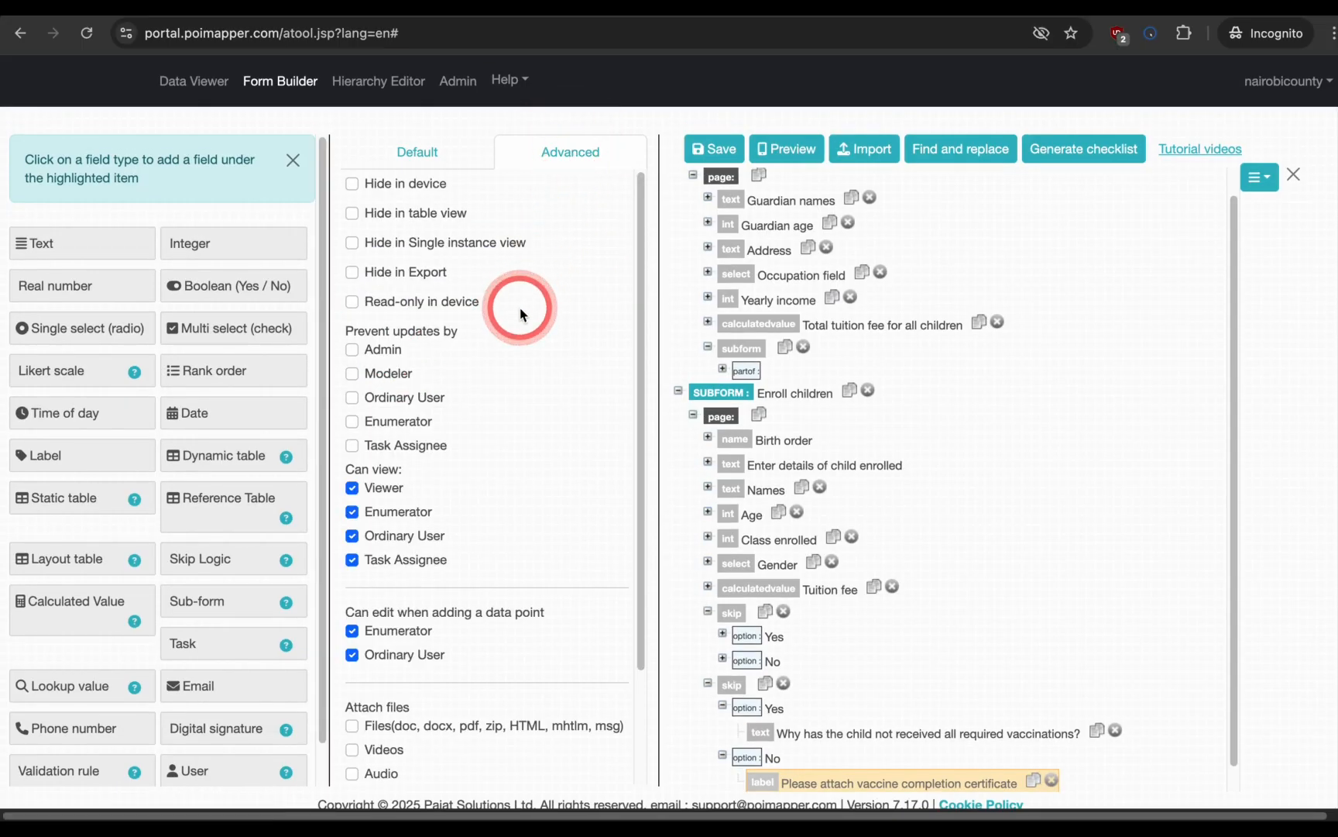
scroll(520, 307, "down", 1)
scroll(520, 308, "down", 2)
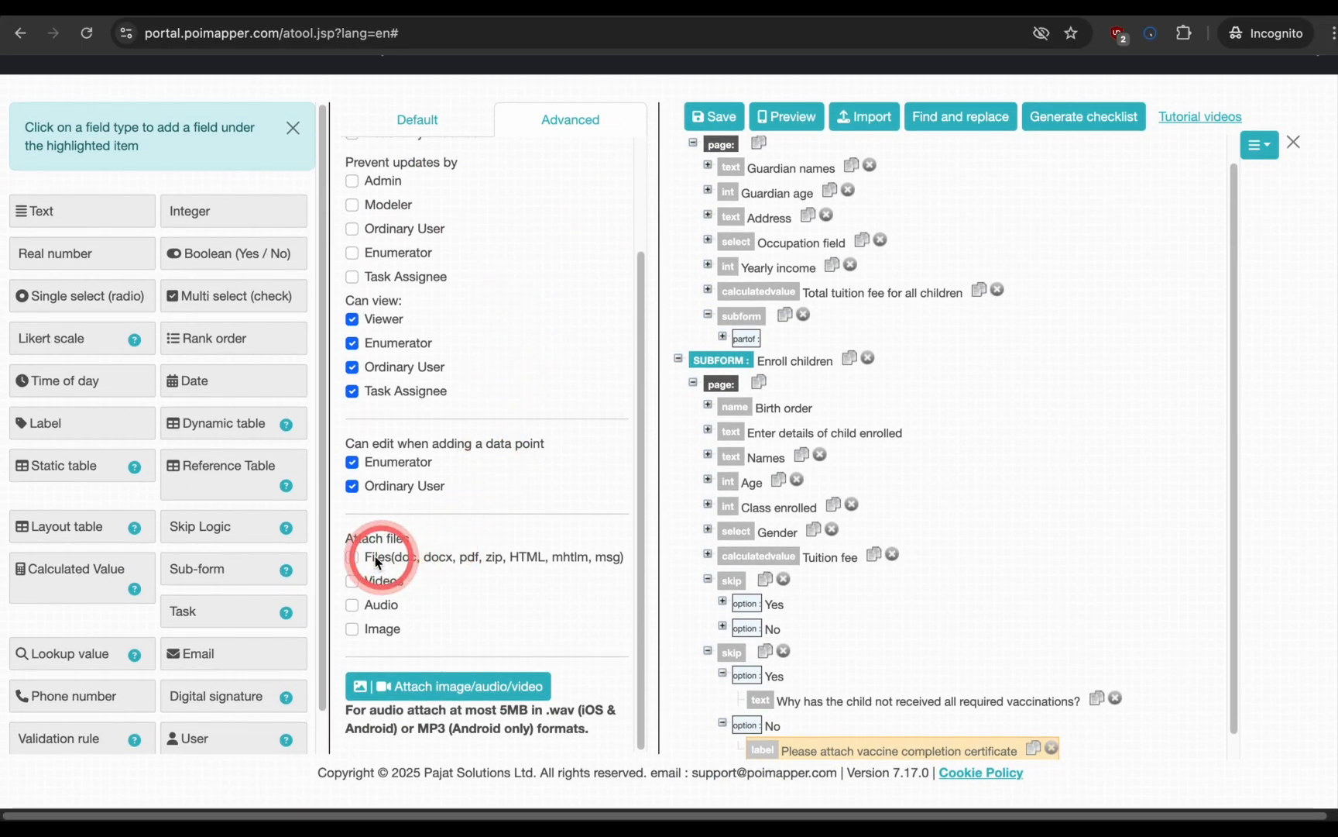
left_click(351, 556)
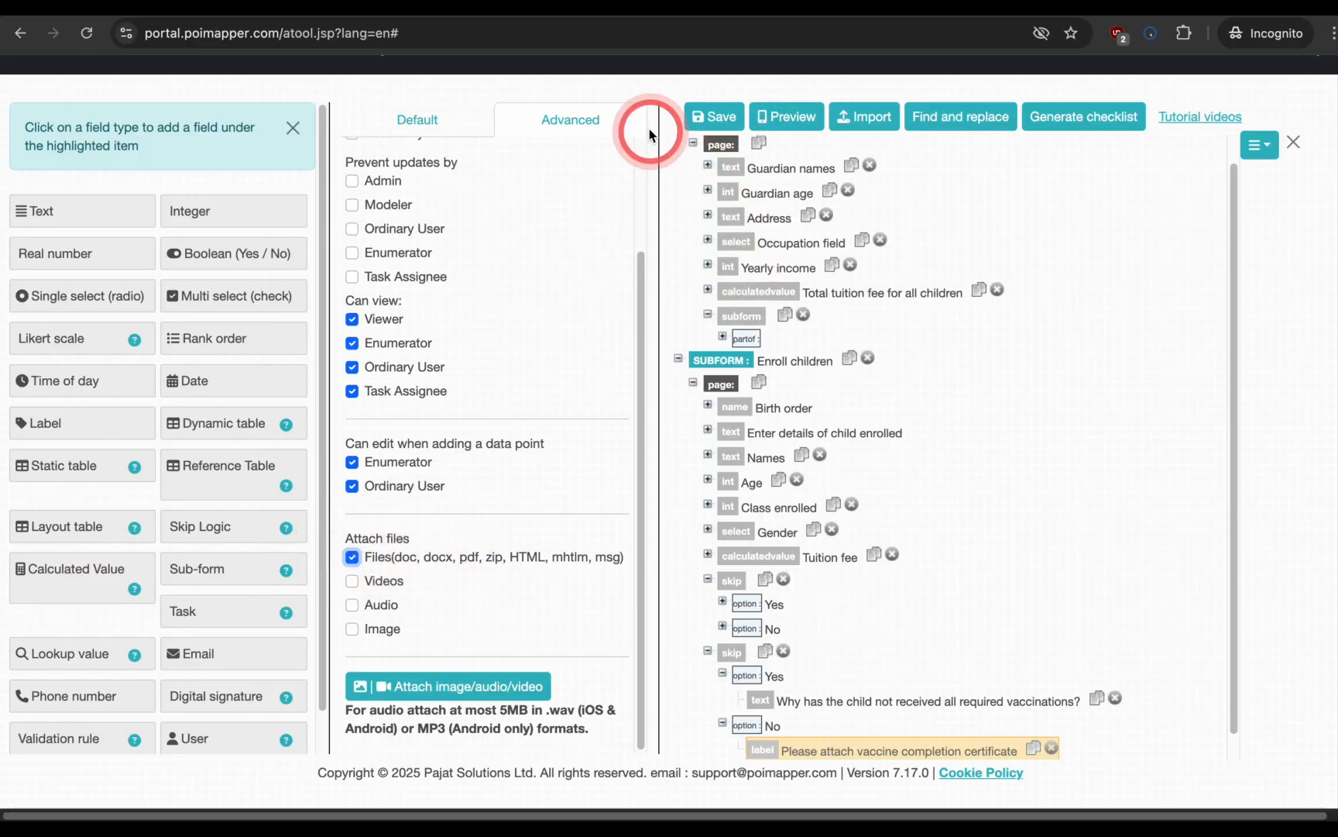
Step: Save the form and open a blank Enroll children entry within a new Guardian form record in the Data Viewer
left_click(704, 118)
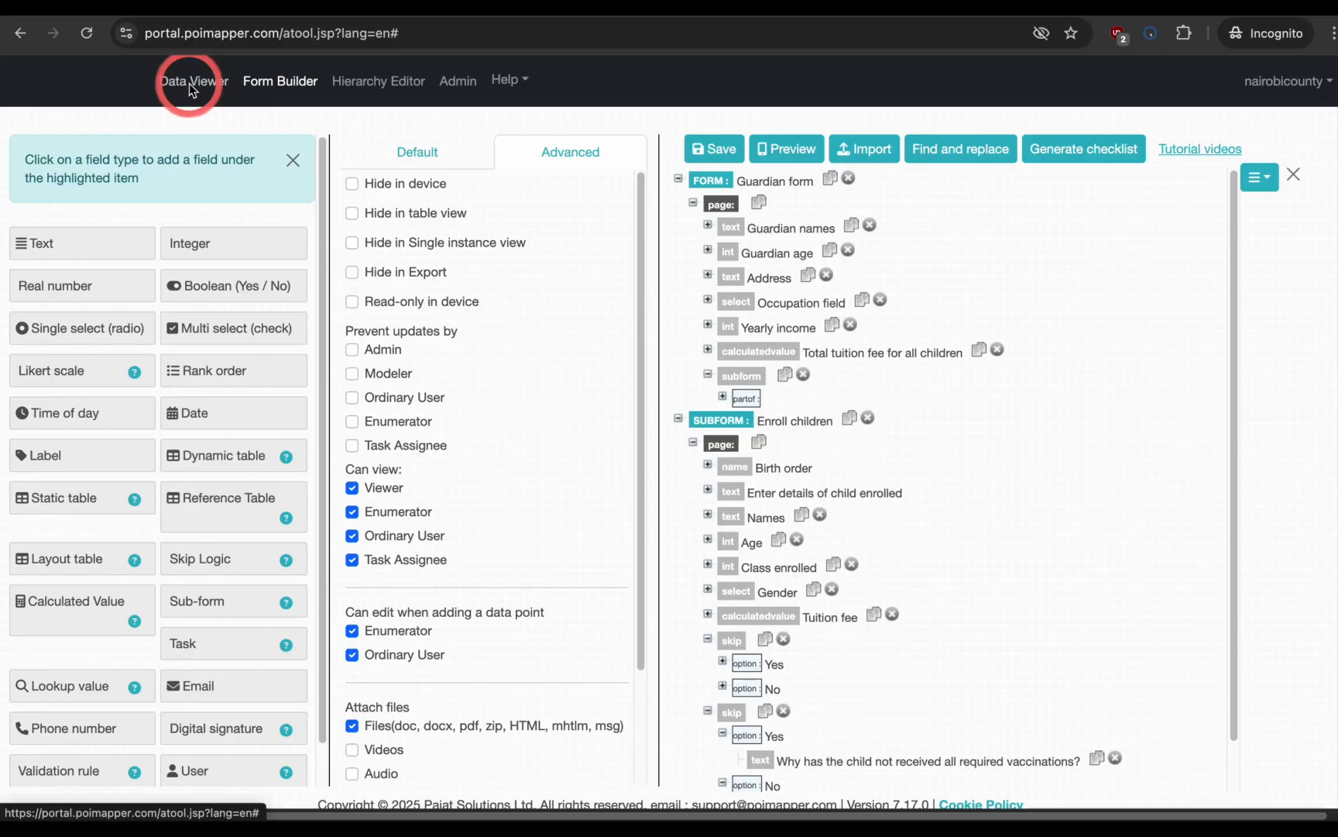
left_click(189, 83)
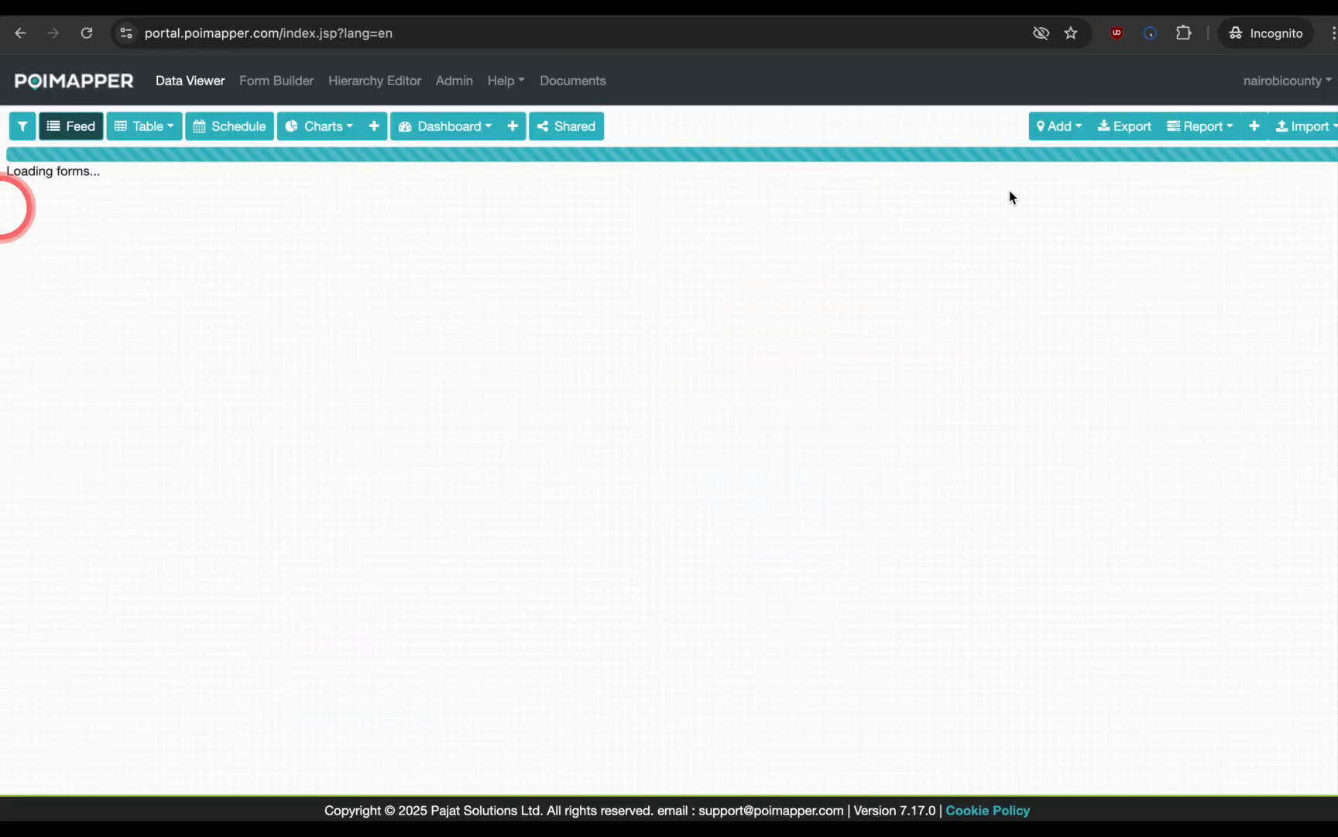
left_click(1053, 127)
left_click(1082, 224)
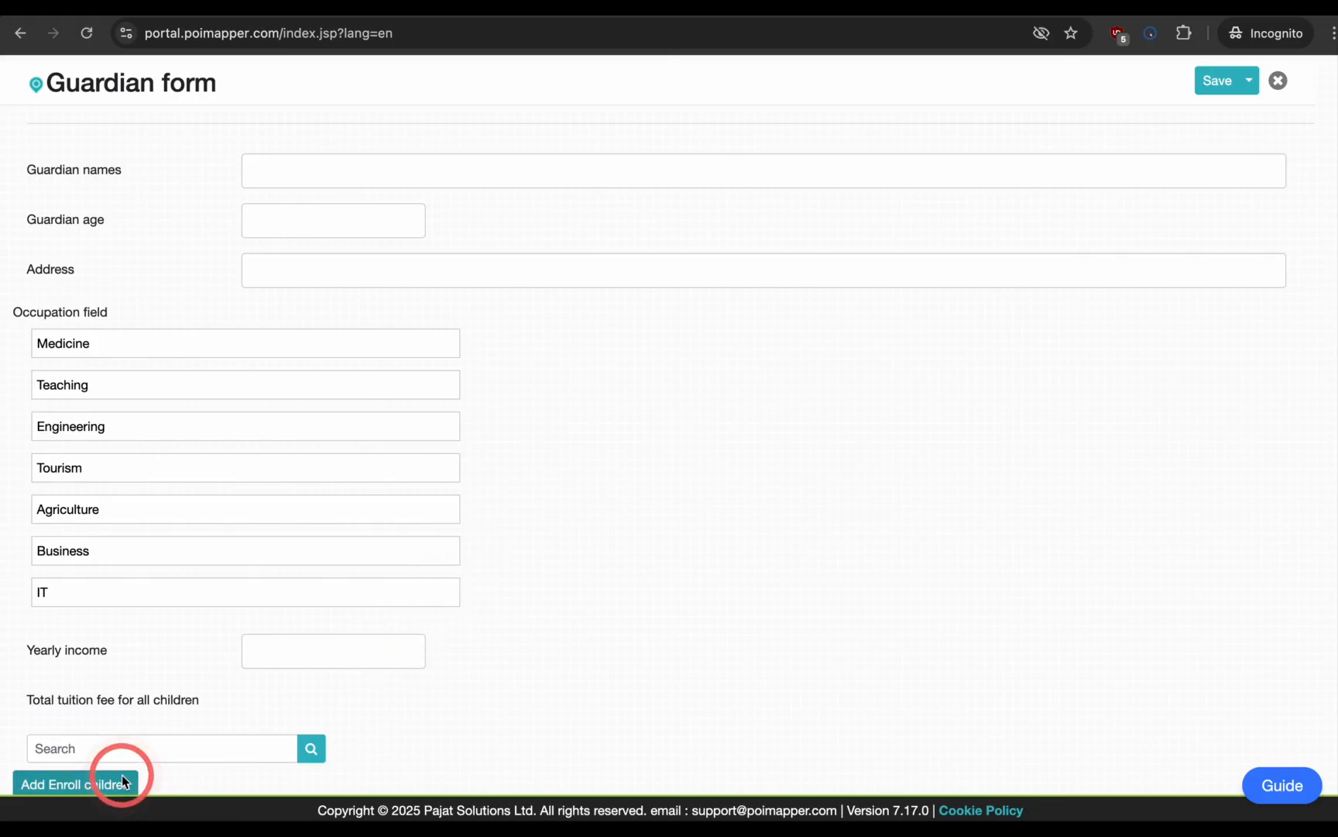
left_click(122, 776)
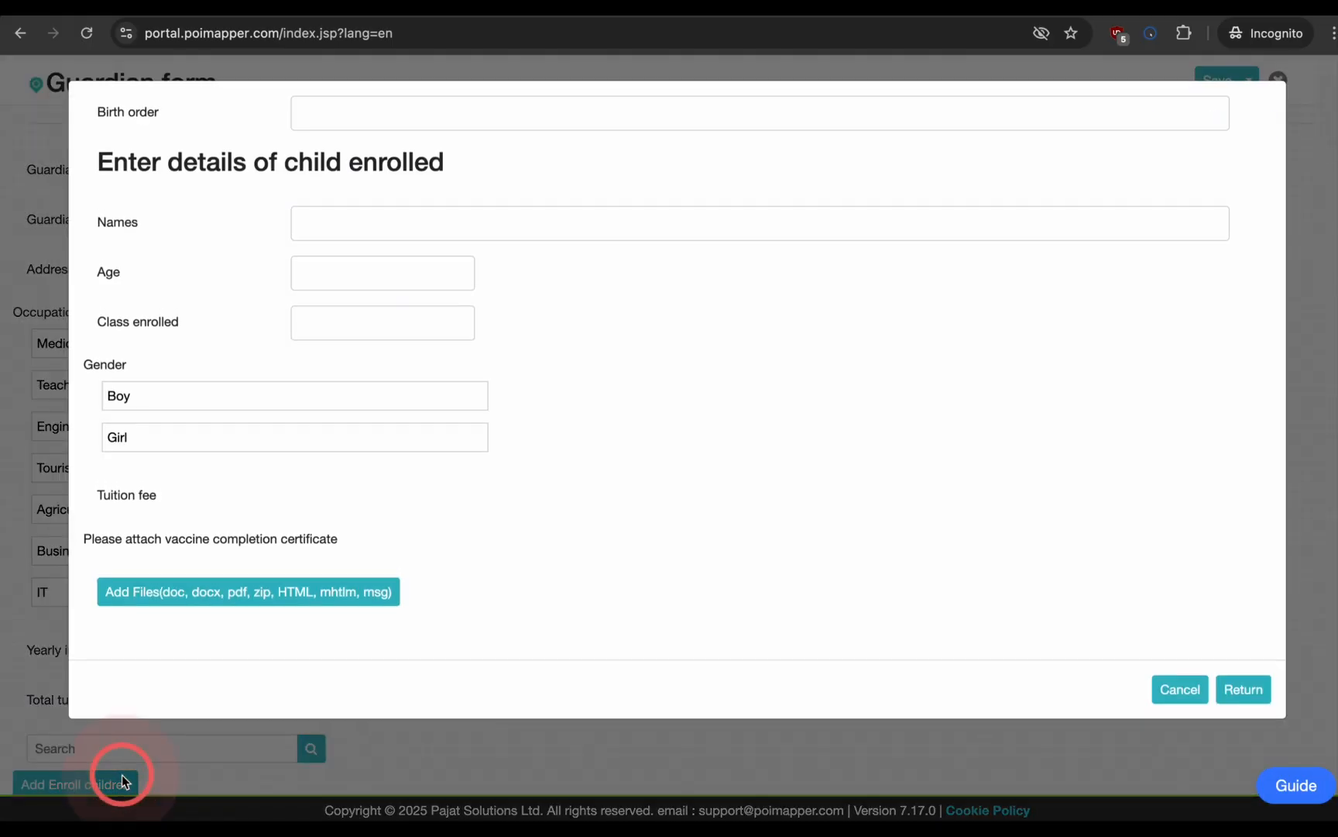
Step: Test the skip logic with age 7 and a No answer to the vaccination question, checking the follow-up questions
left_click(358, 281)
type("7")
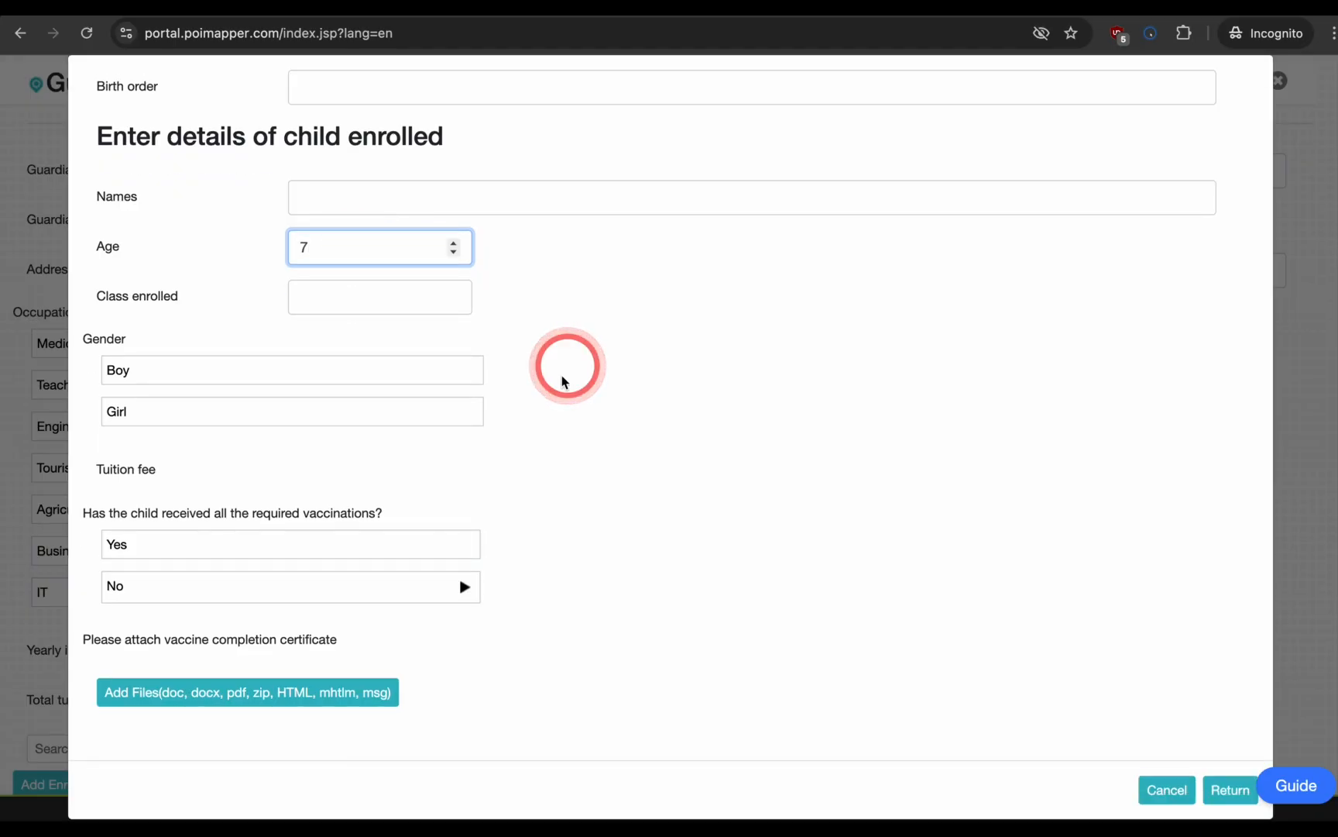
left_click(377, 599)
left_click(657, 575)
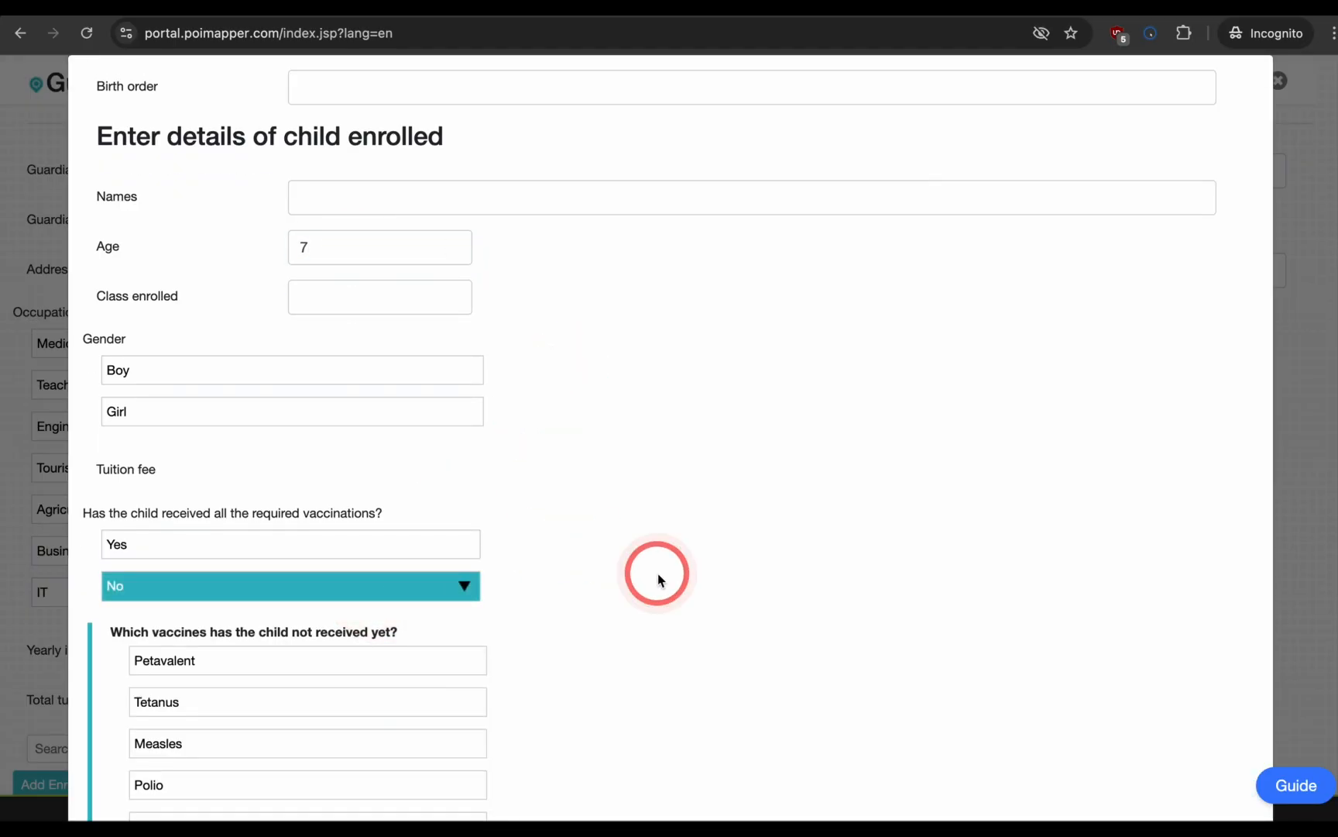
scroll(659, 579, "down", 1)
scroll(656, 575, "down", 3)
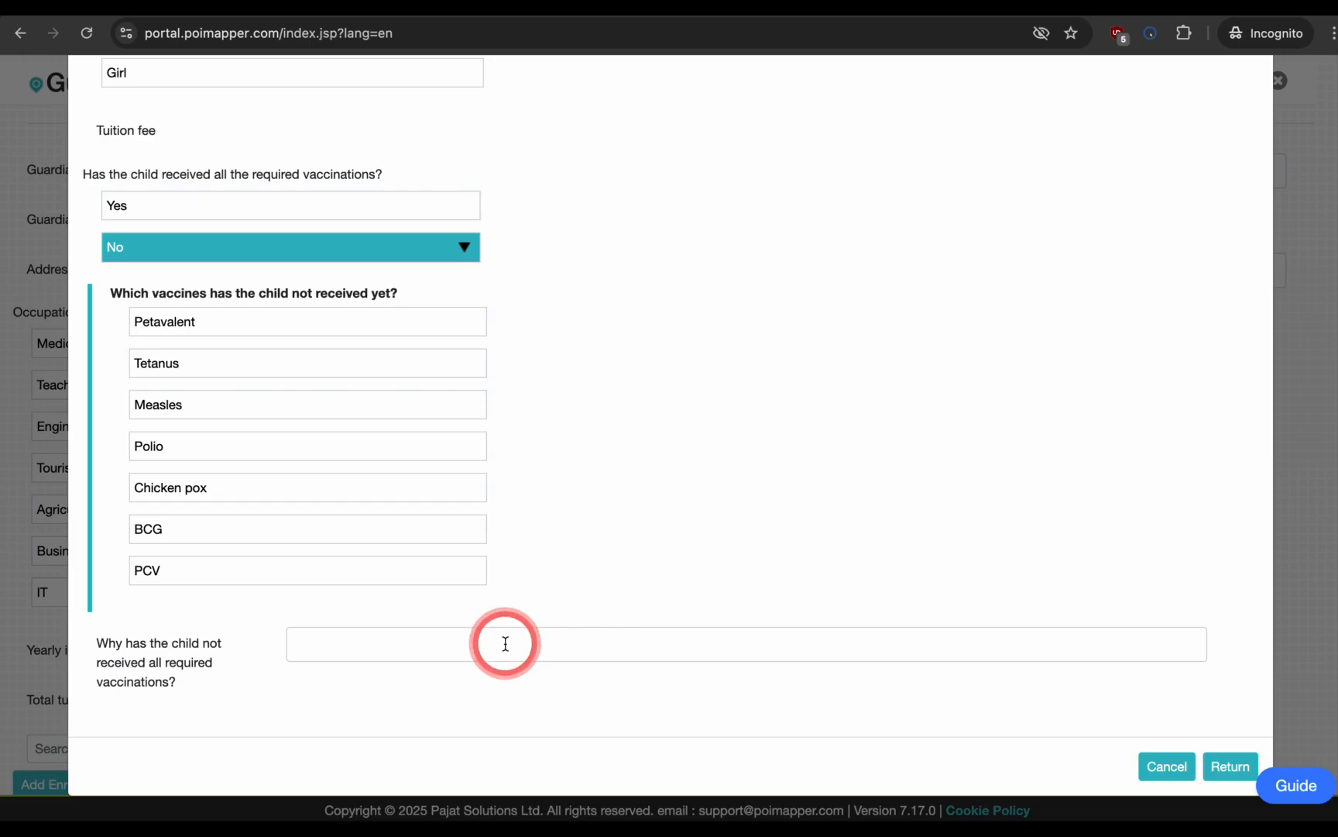
left_click(452, 651)
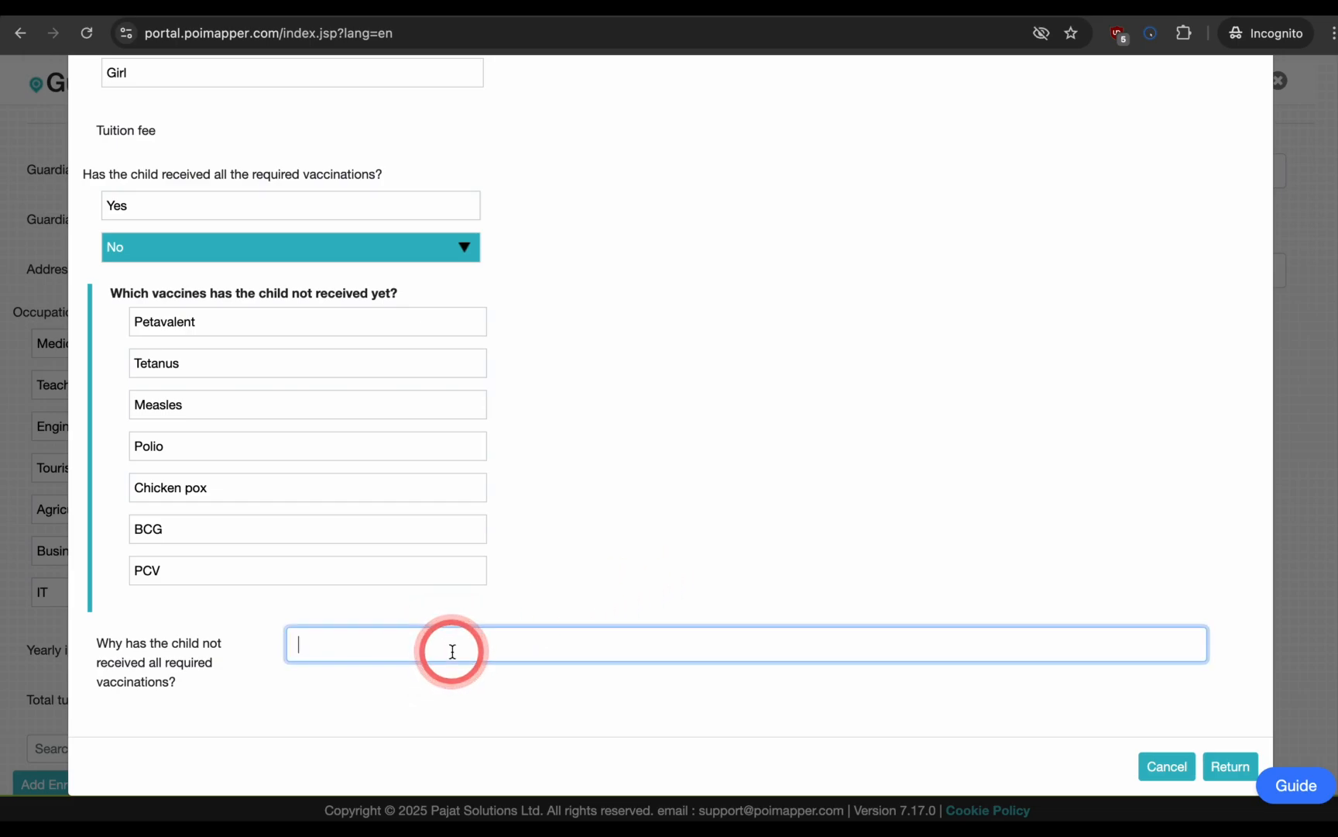
scroll(557, 579, "up", 2)
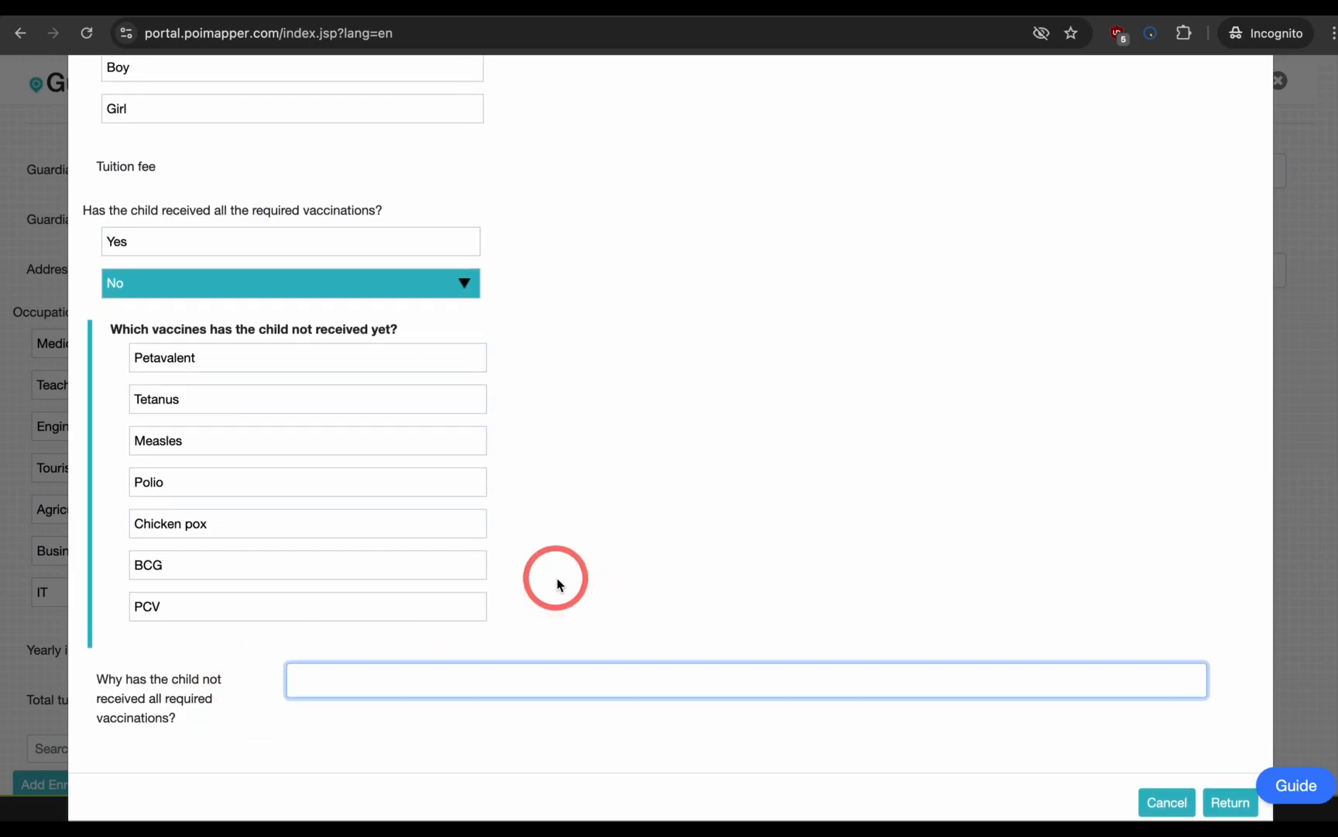
Step: Test the Yes answer to the vaccination question, and discard both the child entry and the Guardian form record
left_click(400, 326)
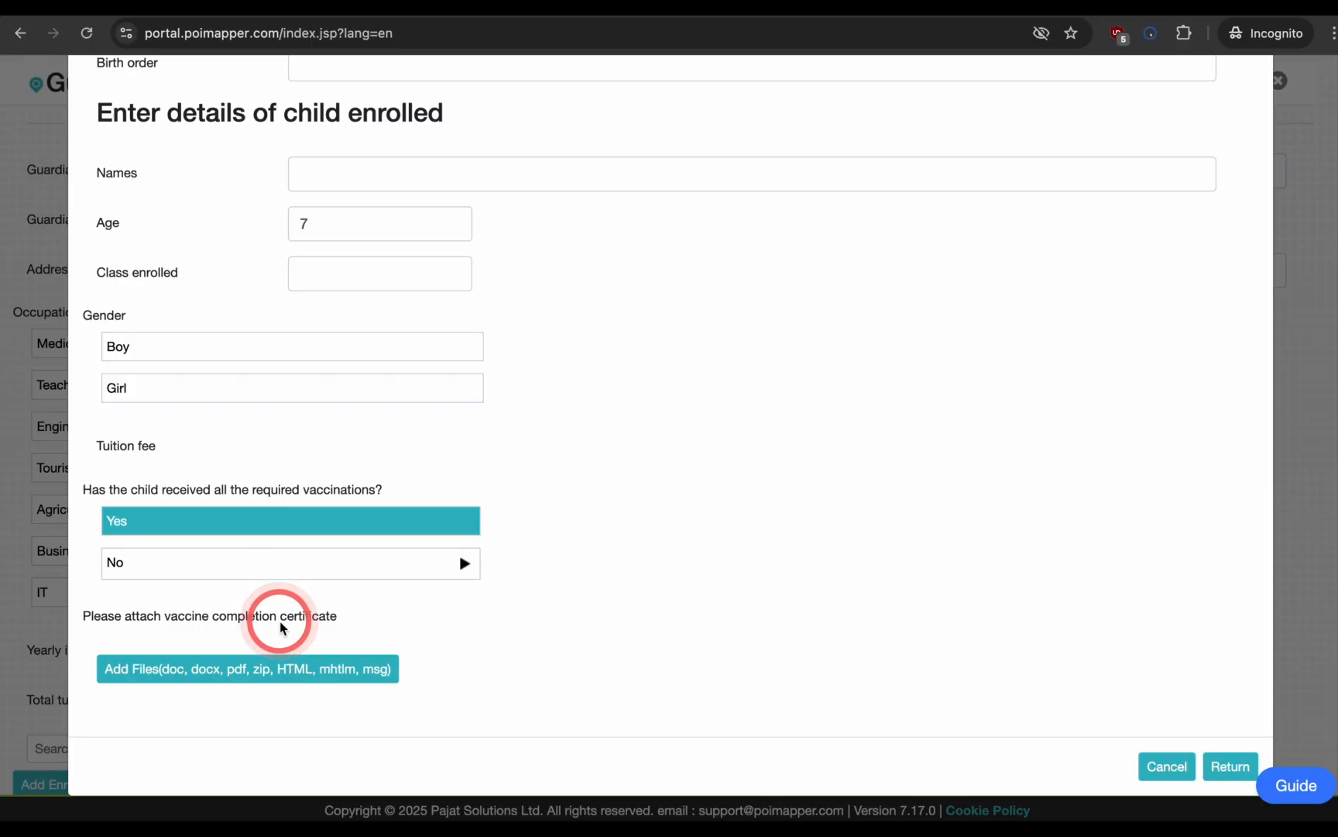
left_click(1167, 766)
left_click(874, 237)
left_click(1277, 80)
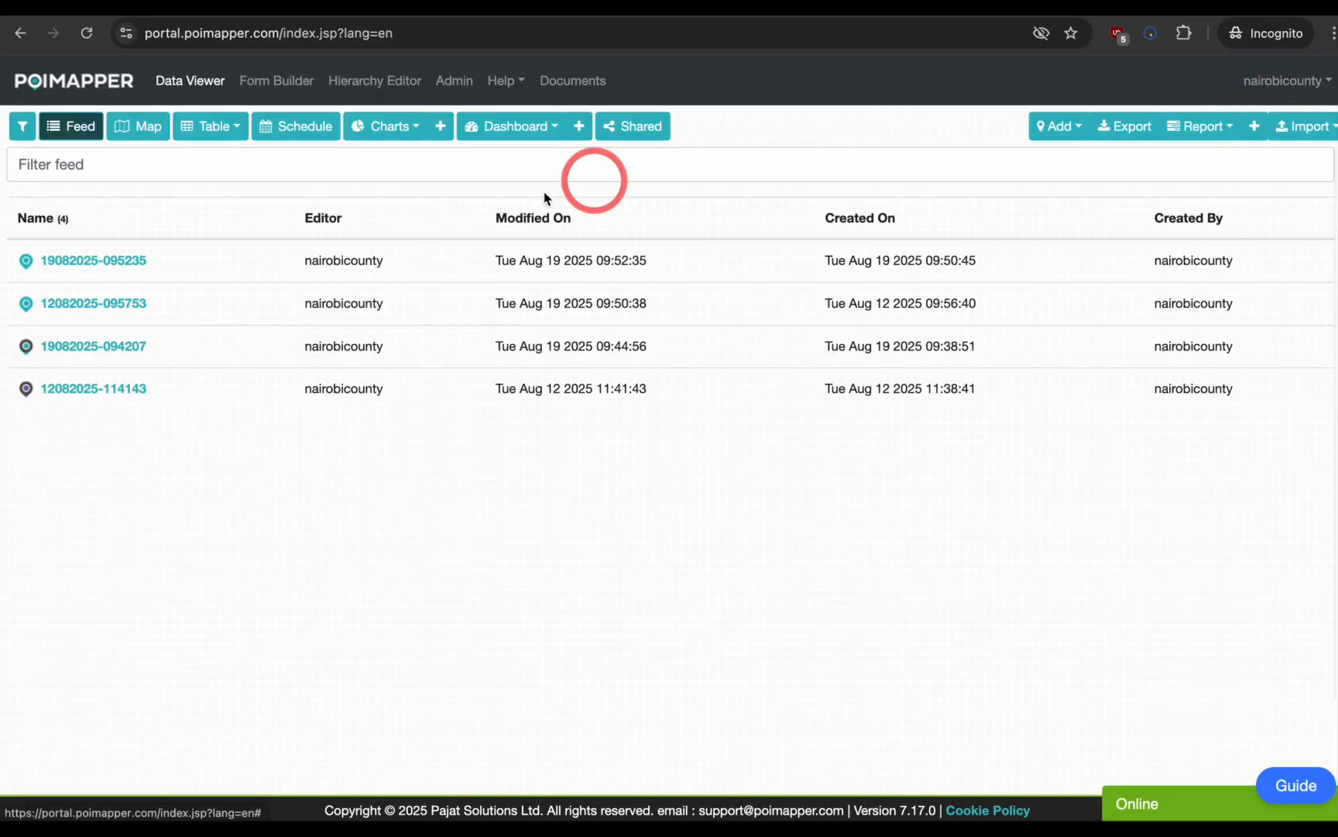
Step: Open the Guardian form in the Form Builder and add a skip logic field to the main form
left_click(271, 83)
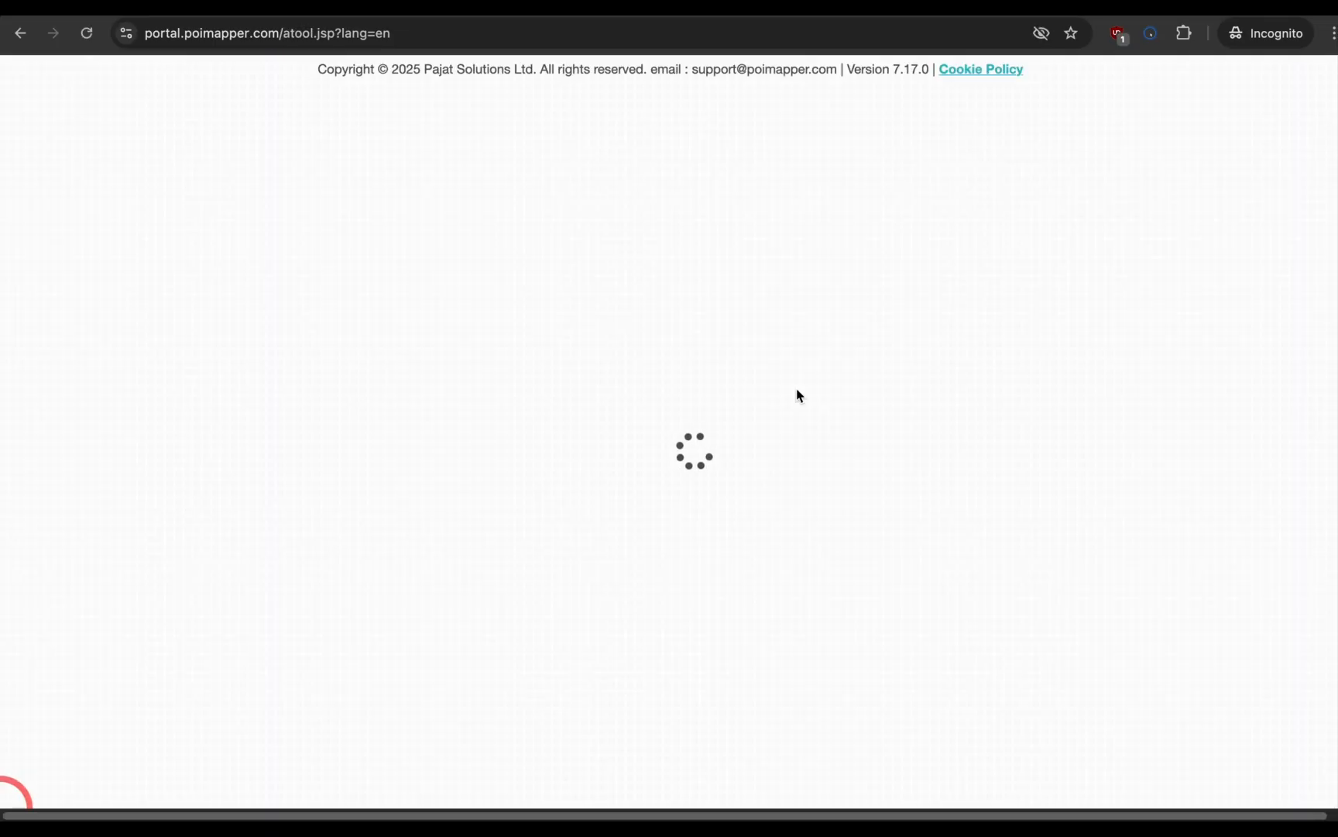
left_click(863, 258)
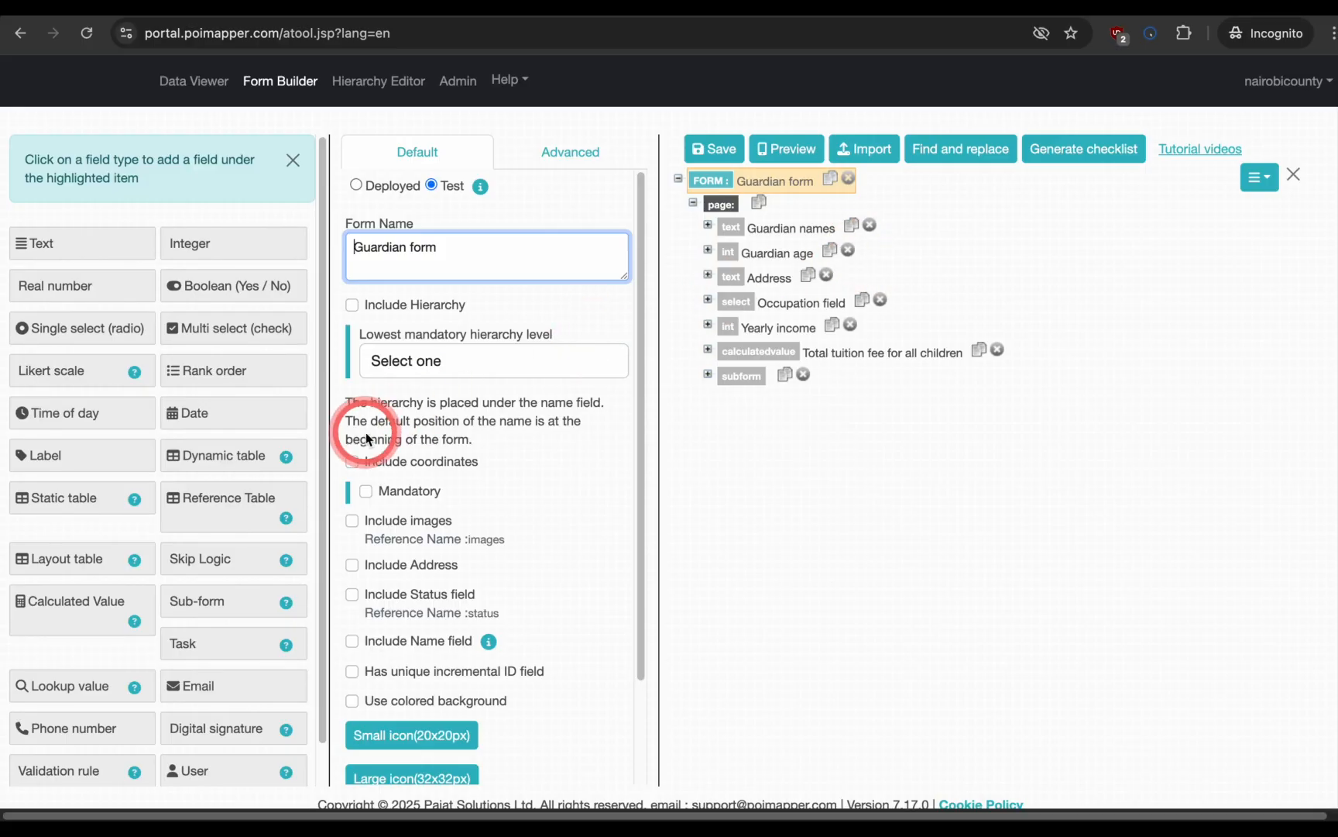
left_click(216, 558)
Step: Set the skip logic's condition to Selected option(s) with Teaching for the Occupation field question, using the conditional statement guide
left_click(490, 421)
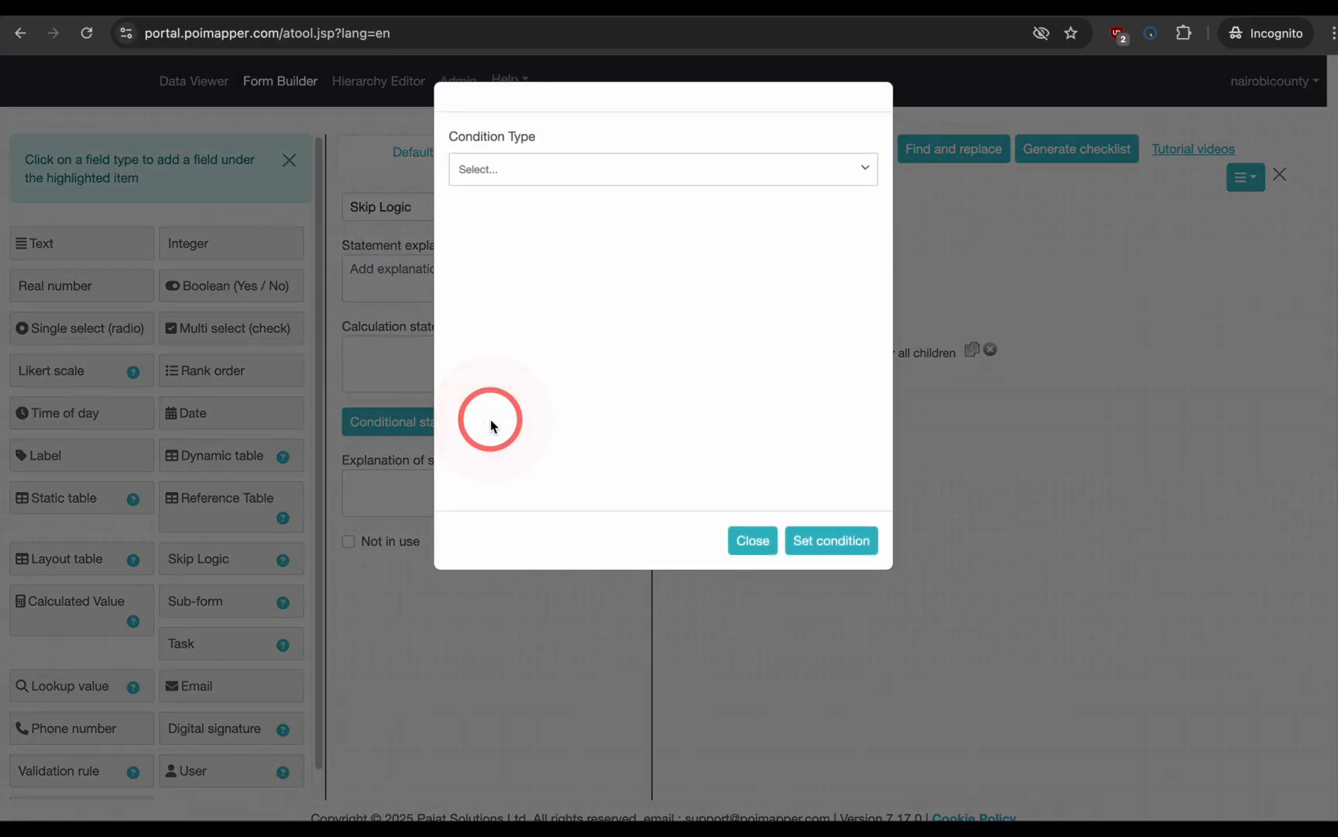
left_click(631, 175)
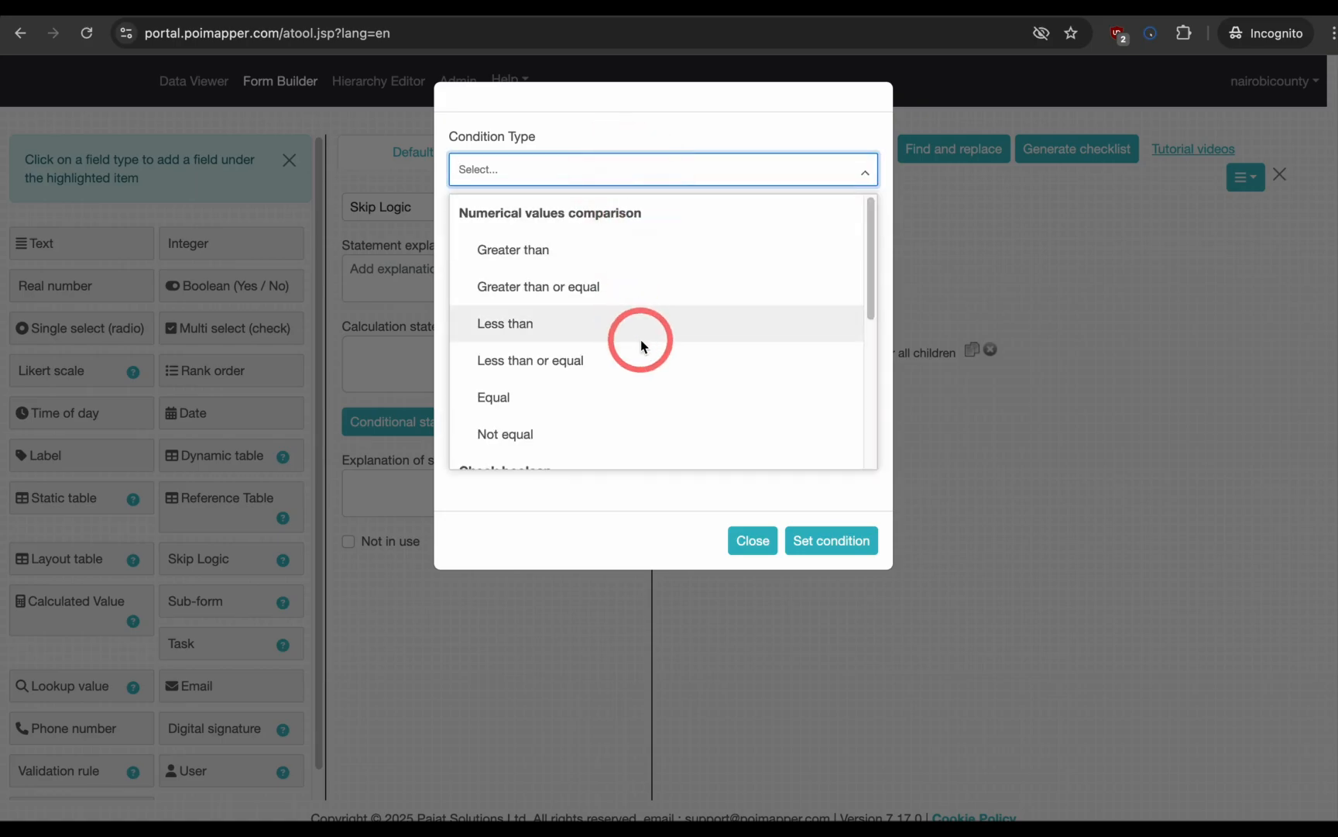
scroll(641, 338, "down", 5)
scroll(641, 339, "down", 1)
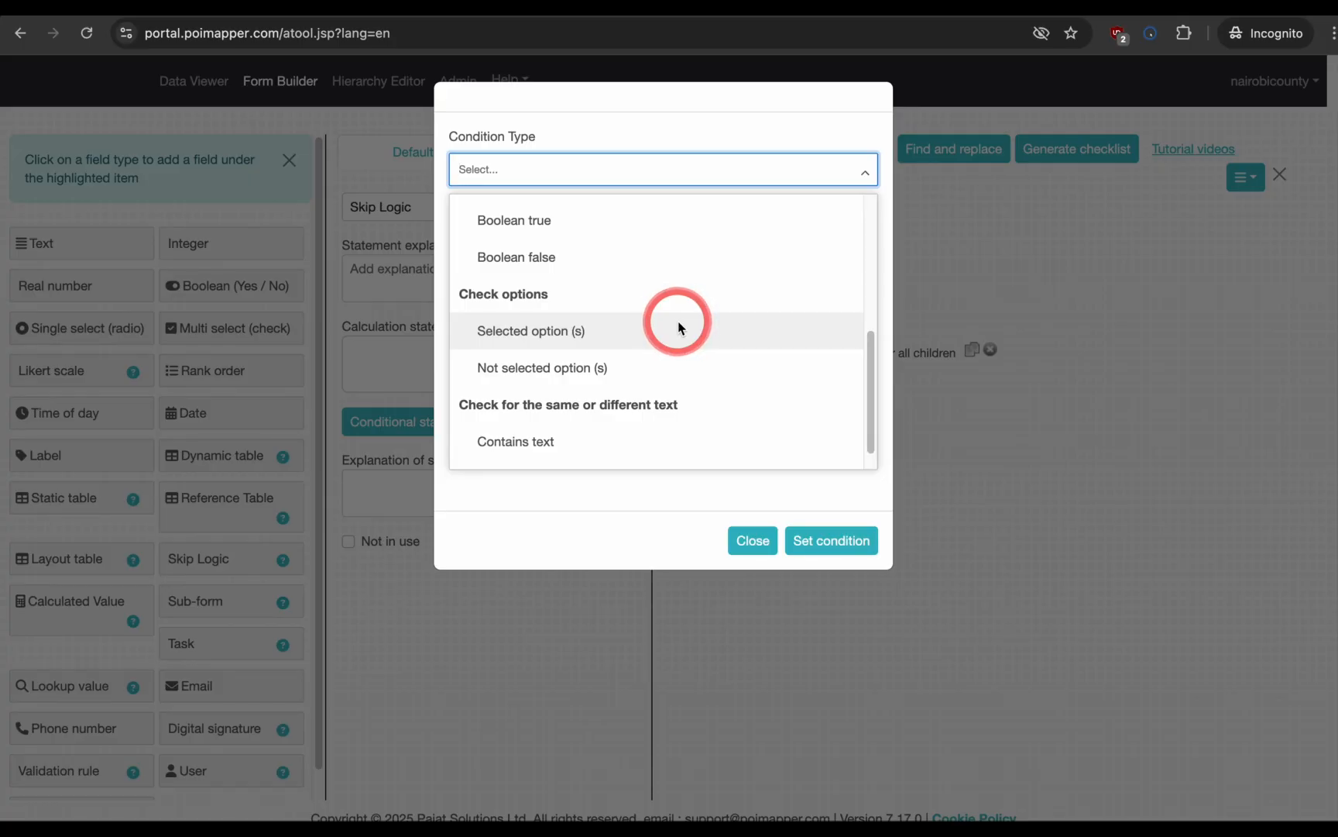
left_click(637, 333)
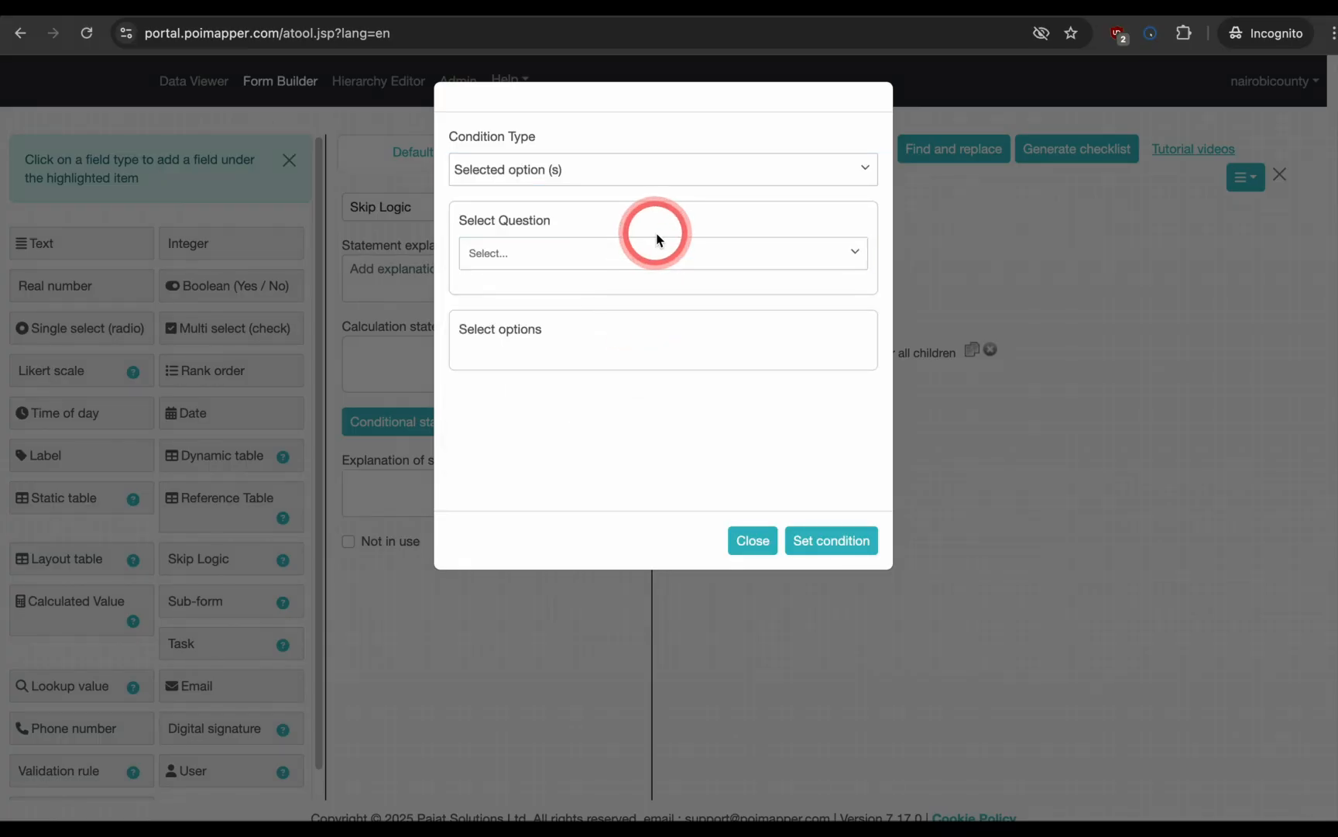
left_click(641, 256)
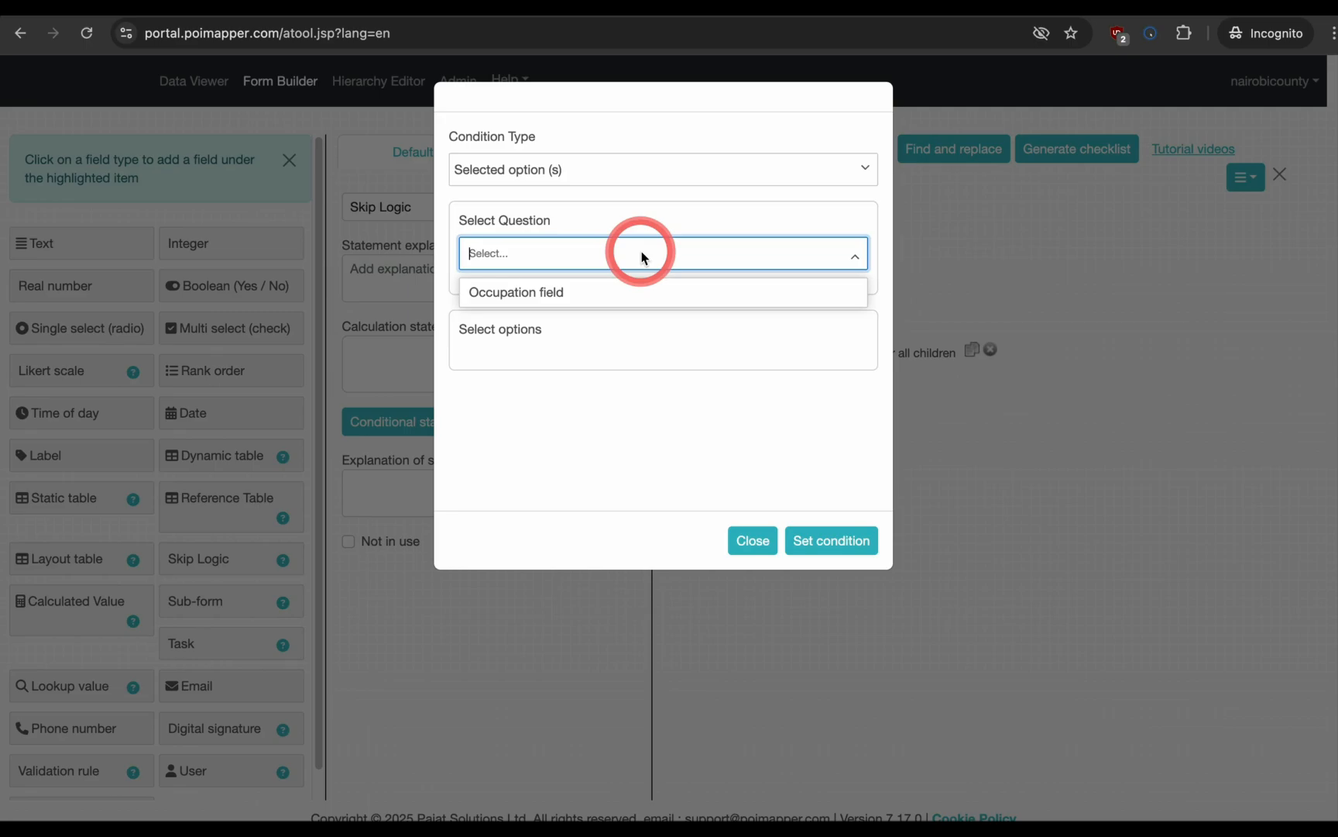
left_click(615, 293)
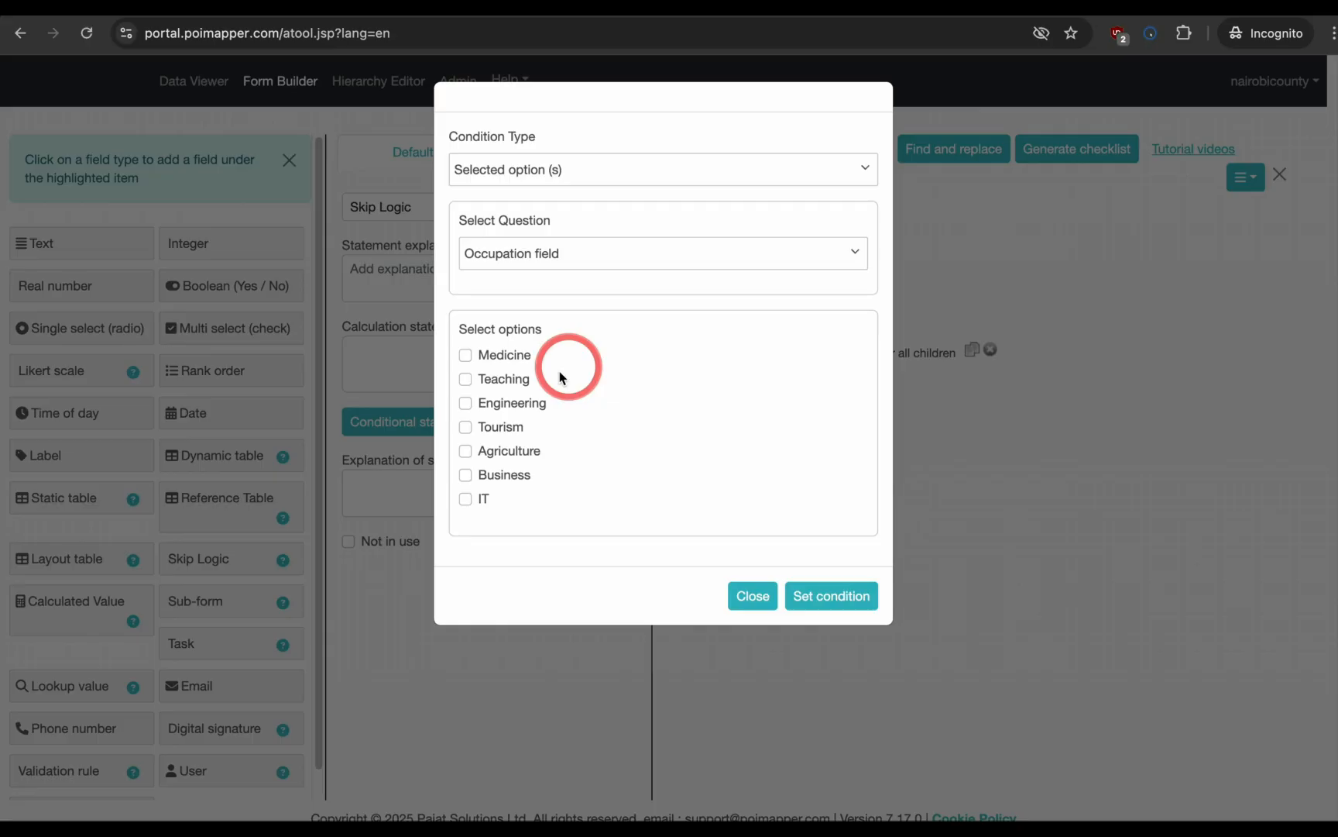
left_click(720, 446)
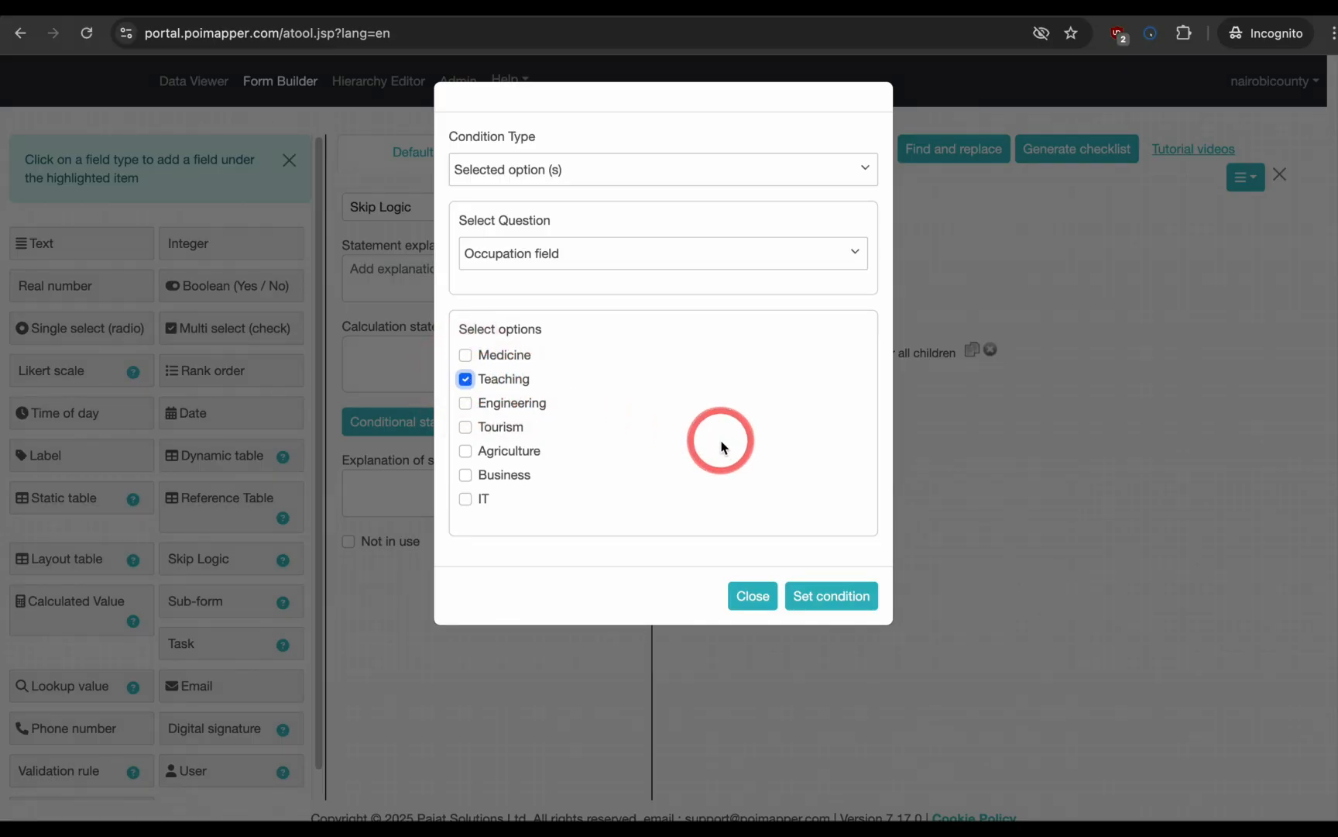
left_click(839, 595)
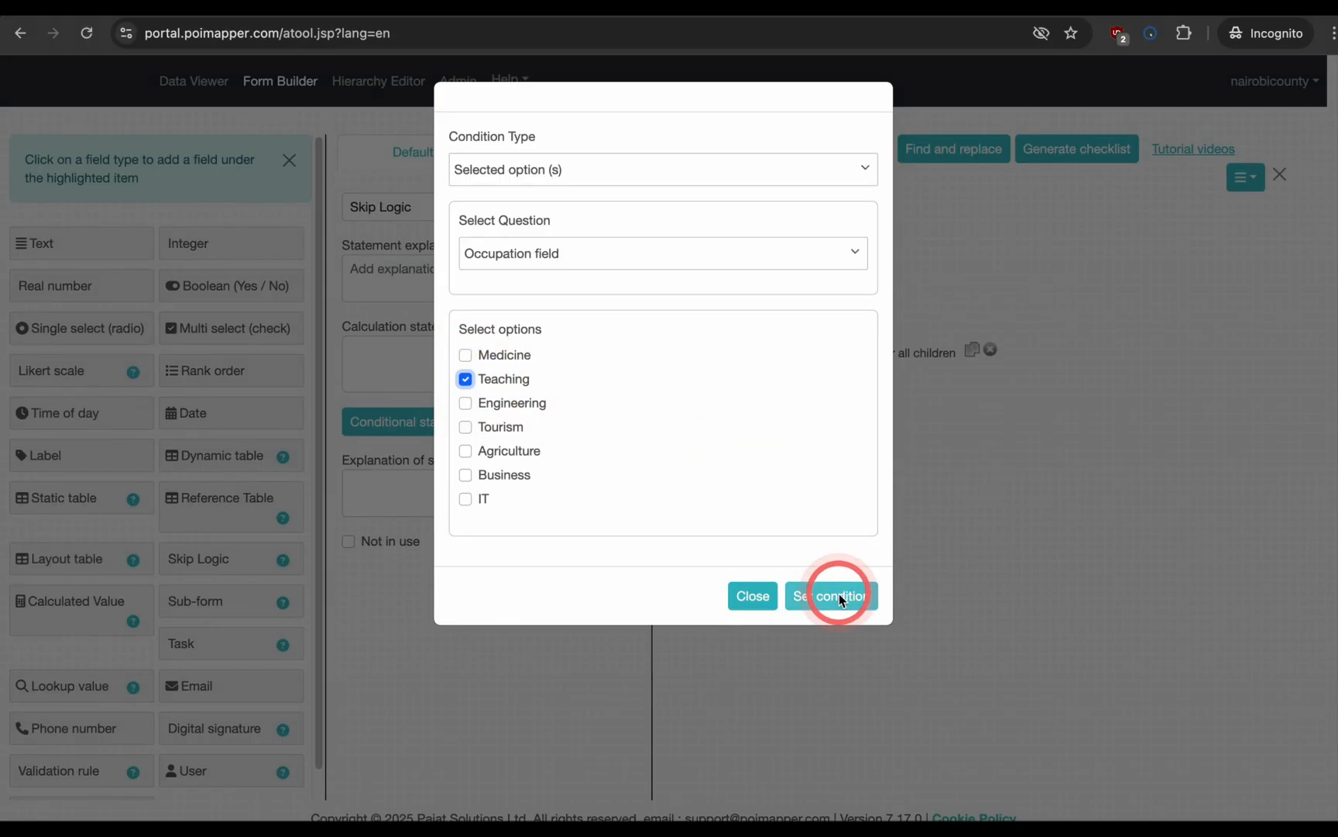
Step: Add a Boolean question "Are you a teacher at our school?" under the new skip logic's Yes option and save the form
left_click(707, 396)
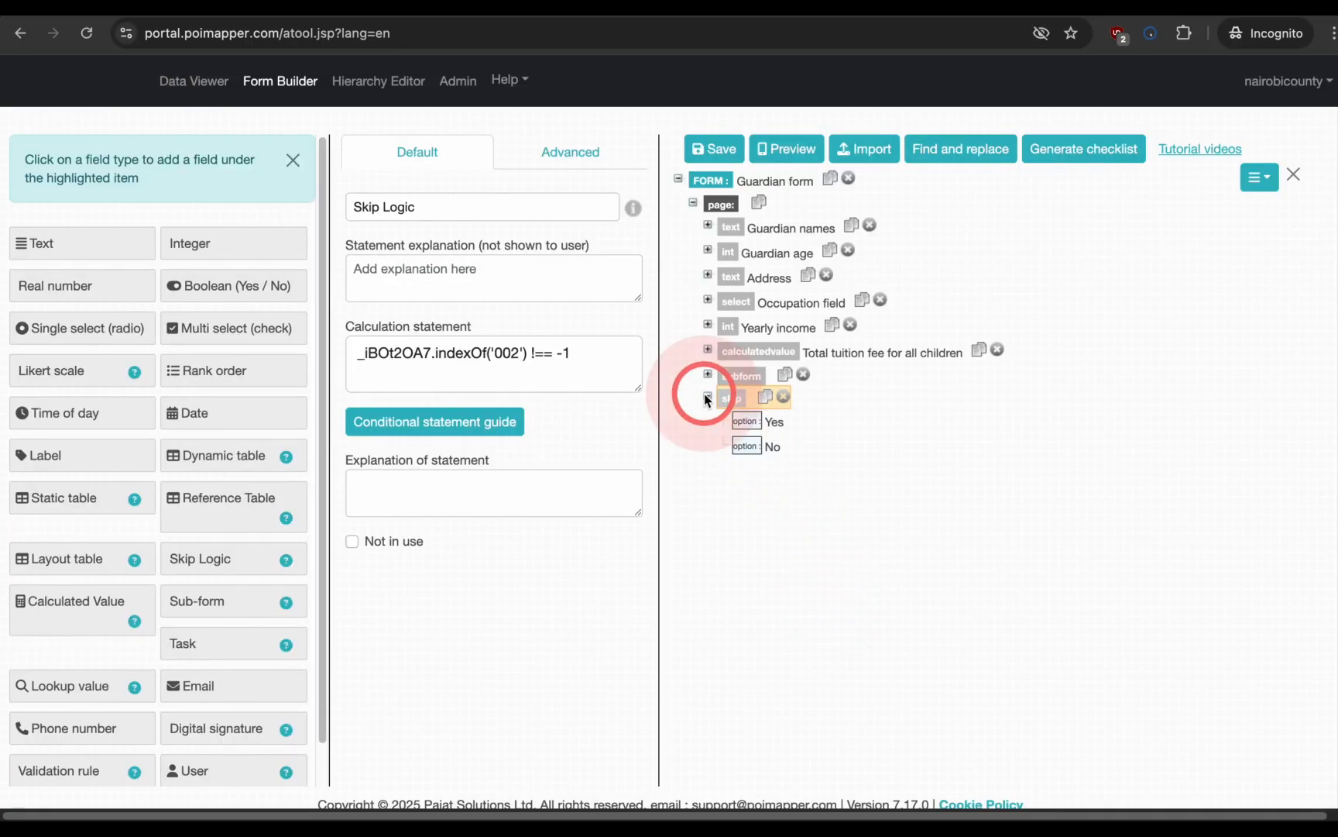
left_click(753, 419)
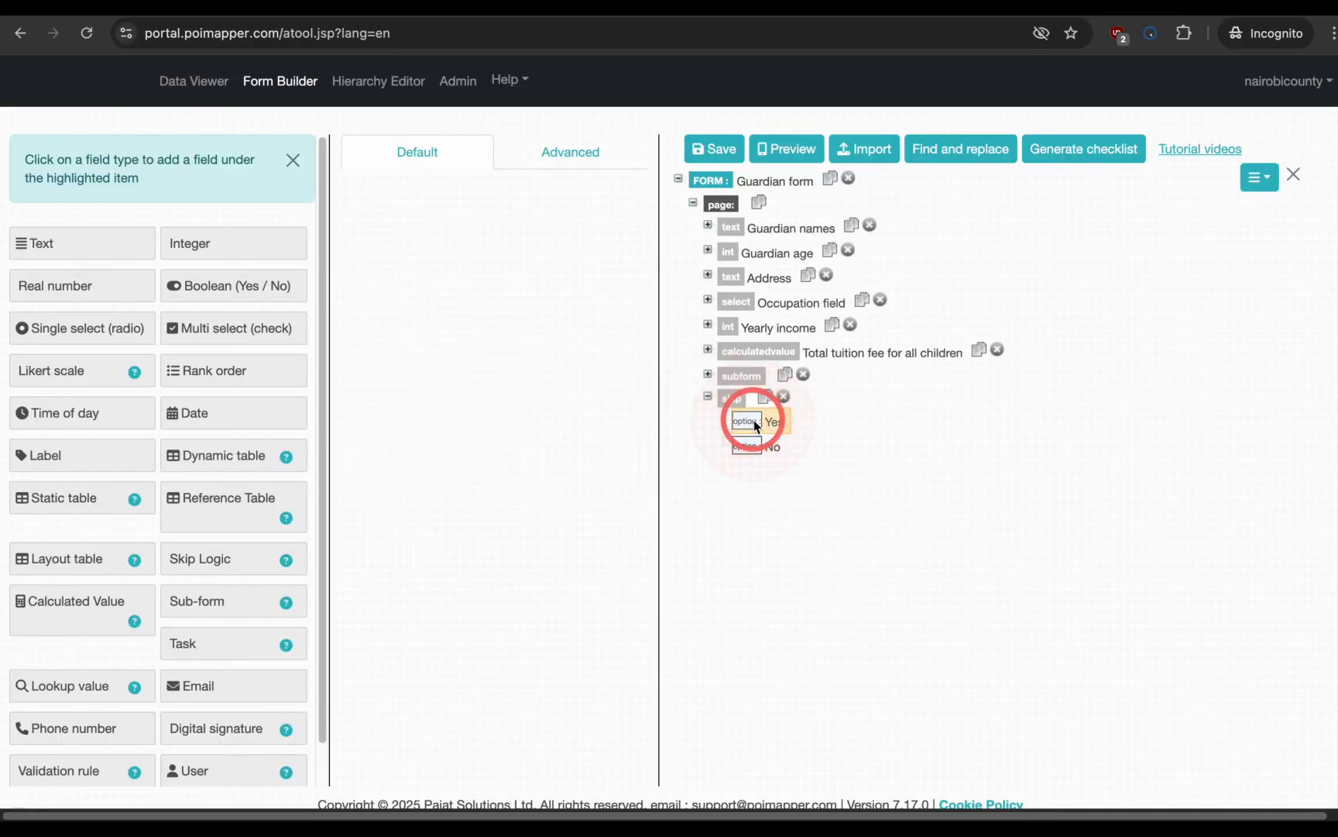
left_click(239, 292)
left_click(392, 292)
type("Are ")
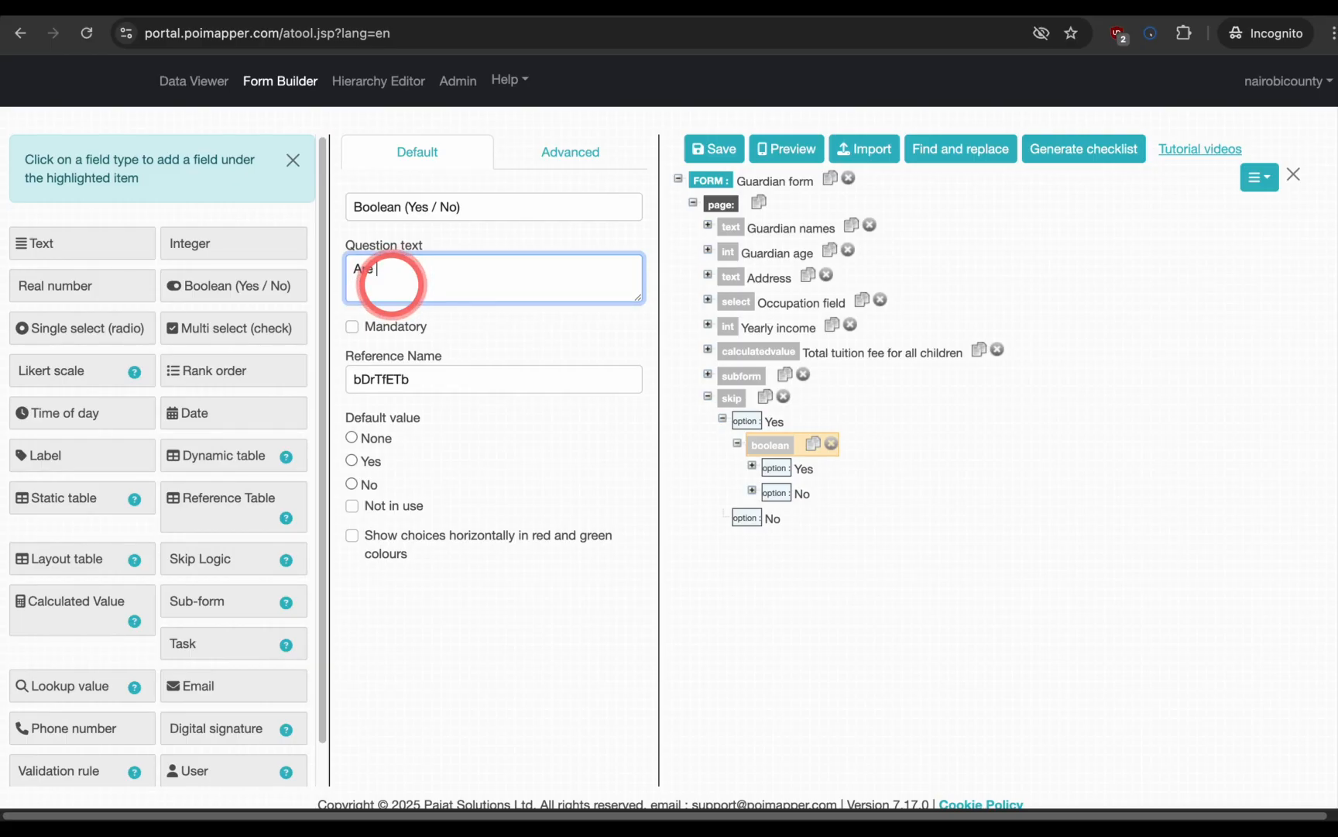
type("you a ")
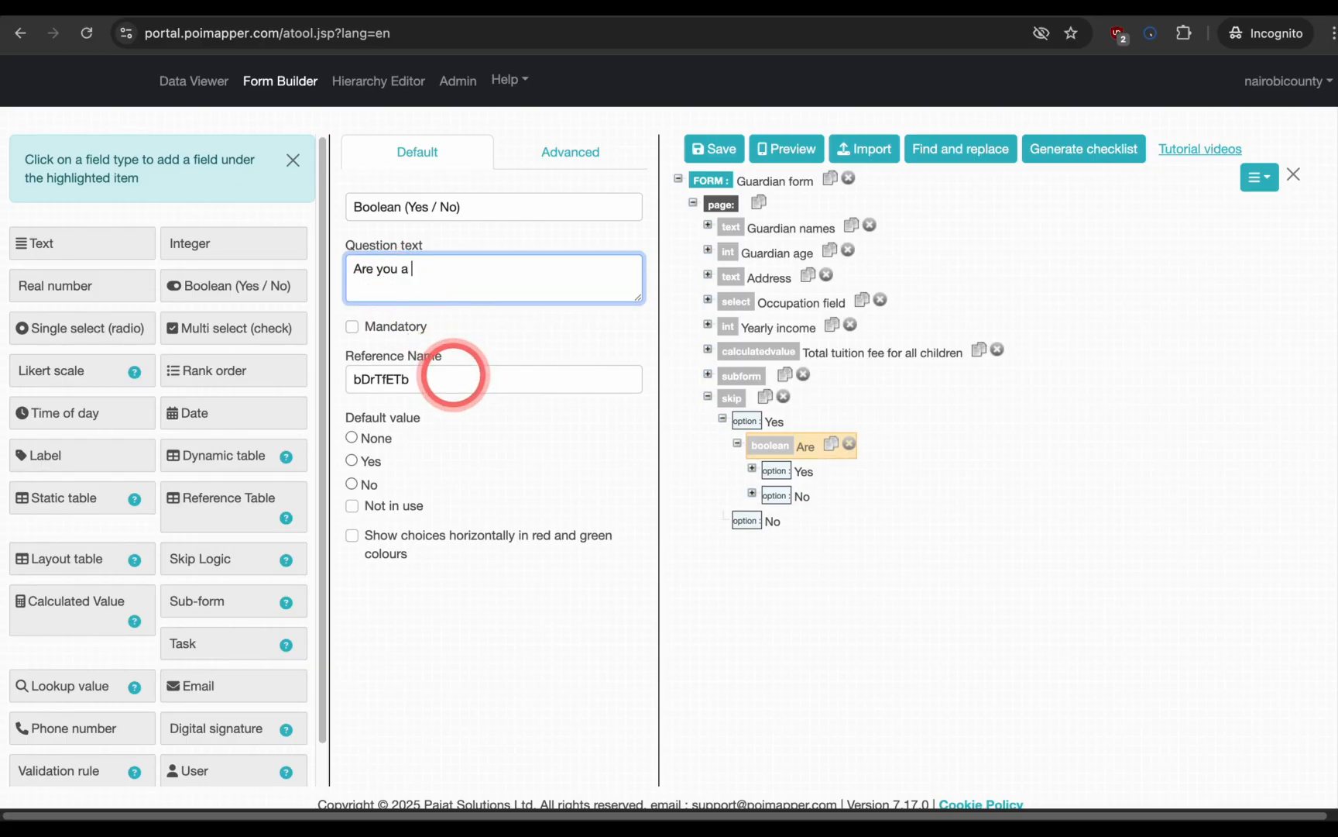
type("teacher at ")
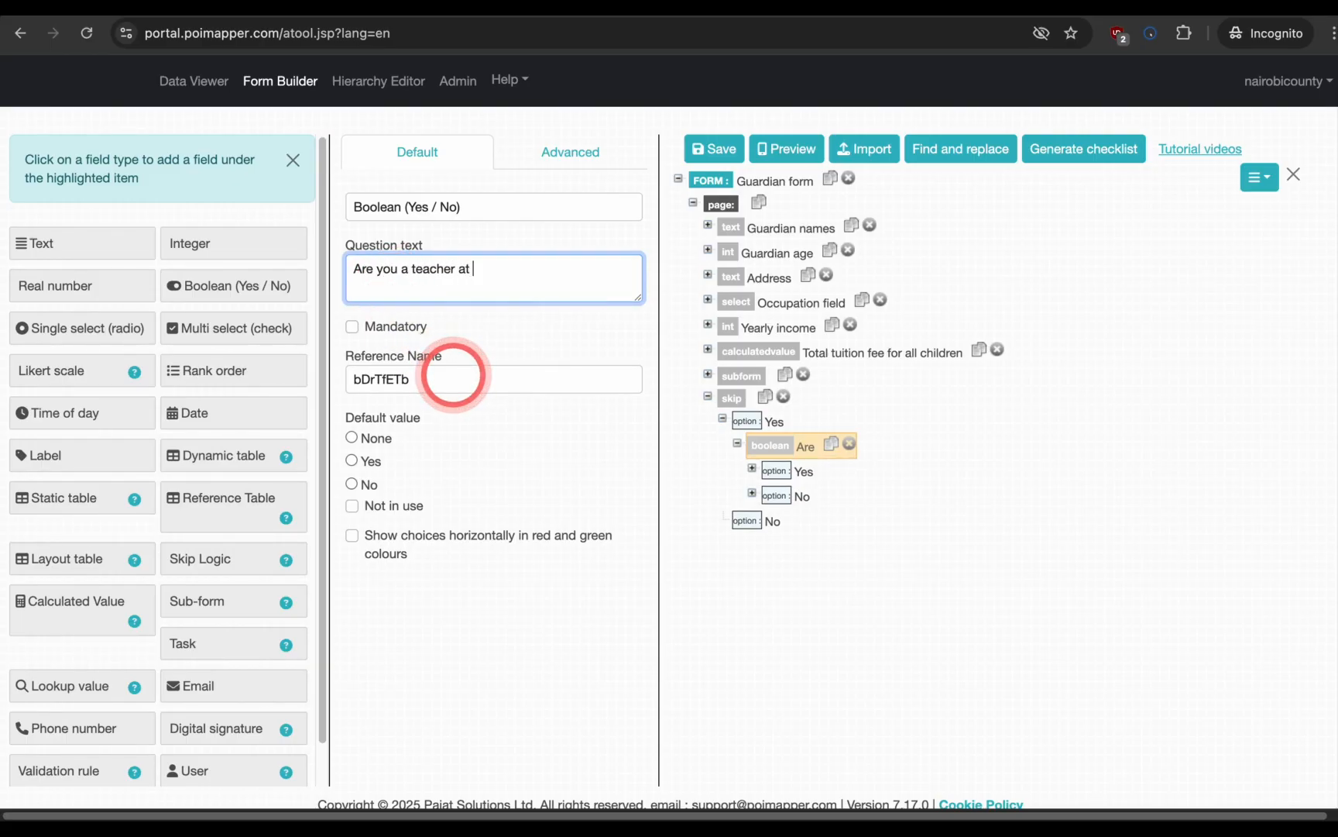
type("our school?")
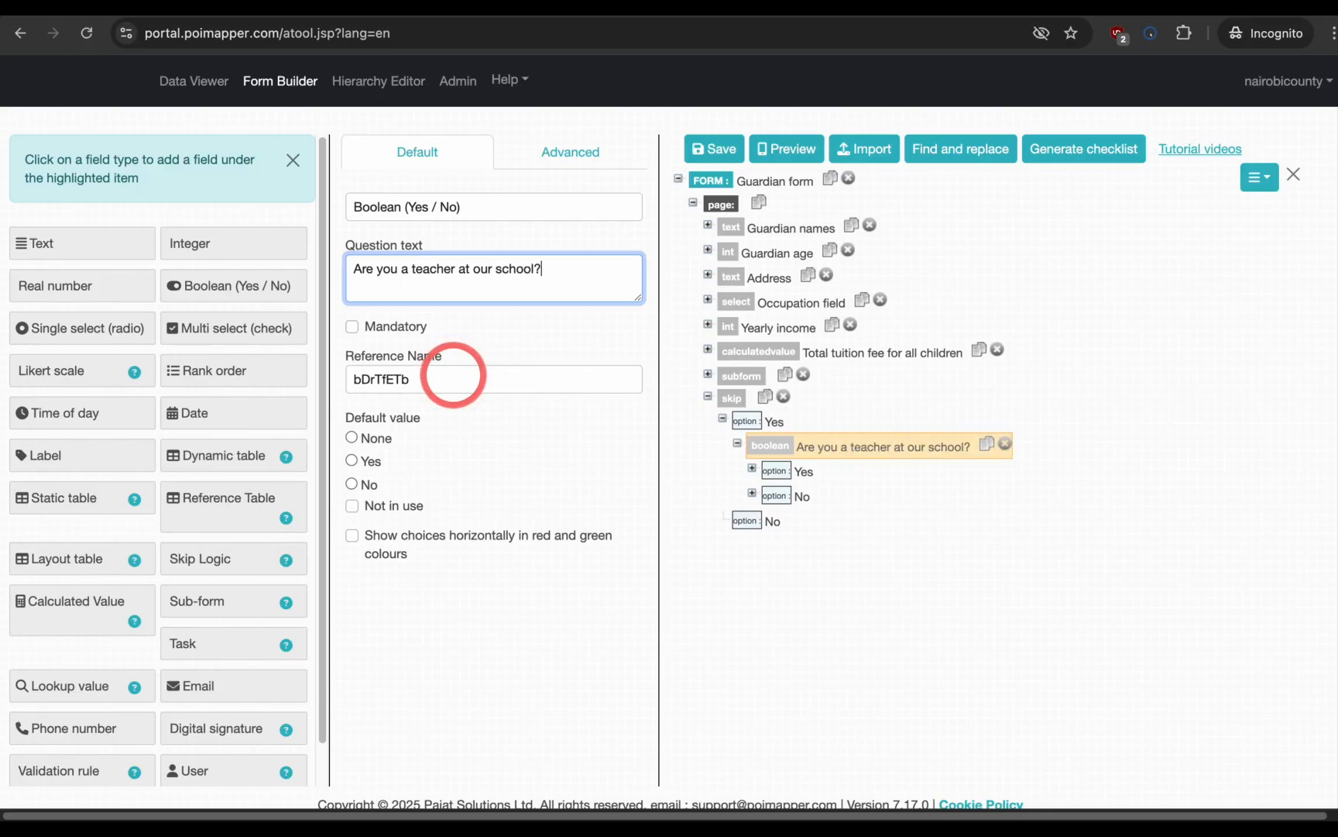
left_click(711, 149)
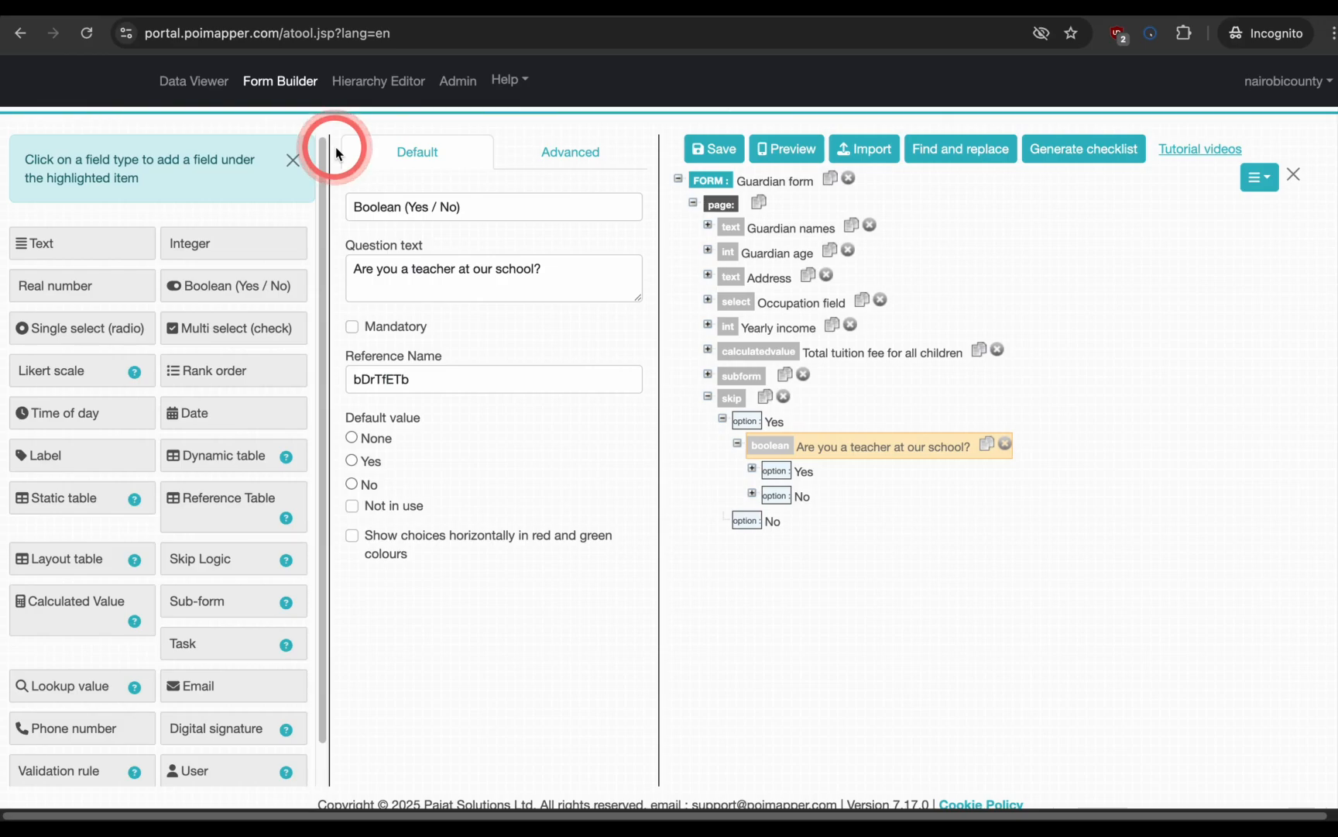
Step: Start a new Guardian form record in the Data Viewer
left_click(197, 81)
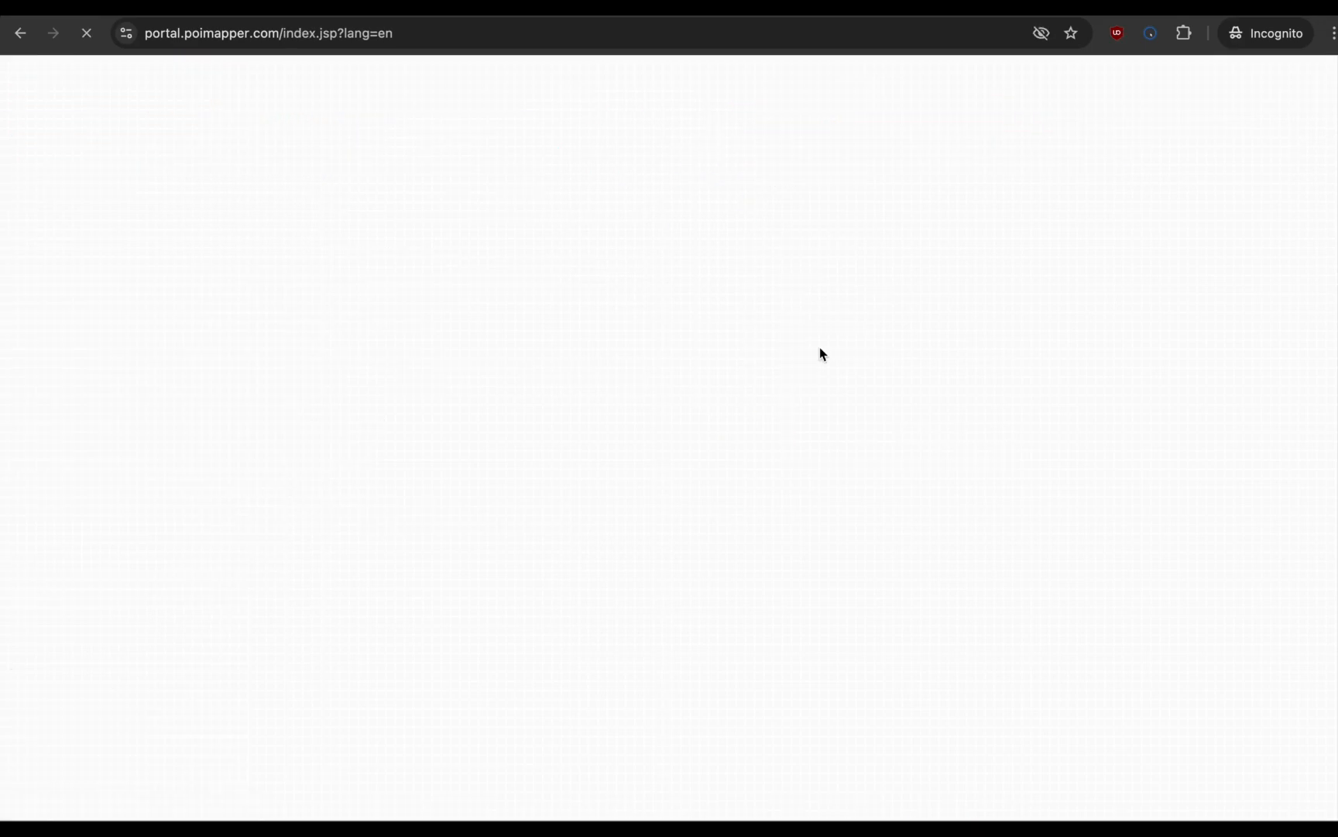
left_click(996, 172)
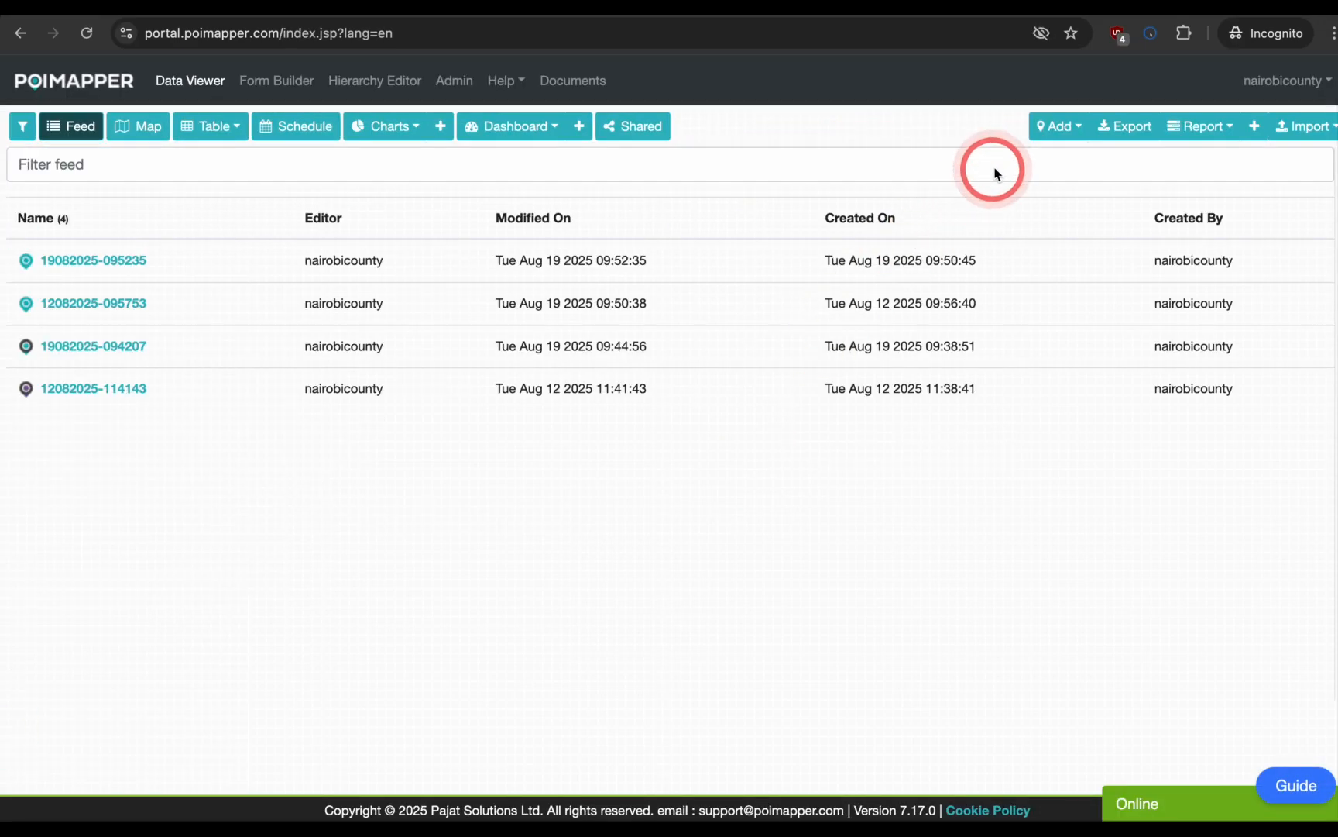
left_click(1037, 131)
left_click(1077, 217)
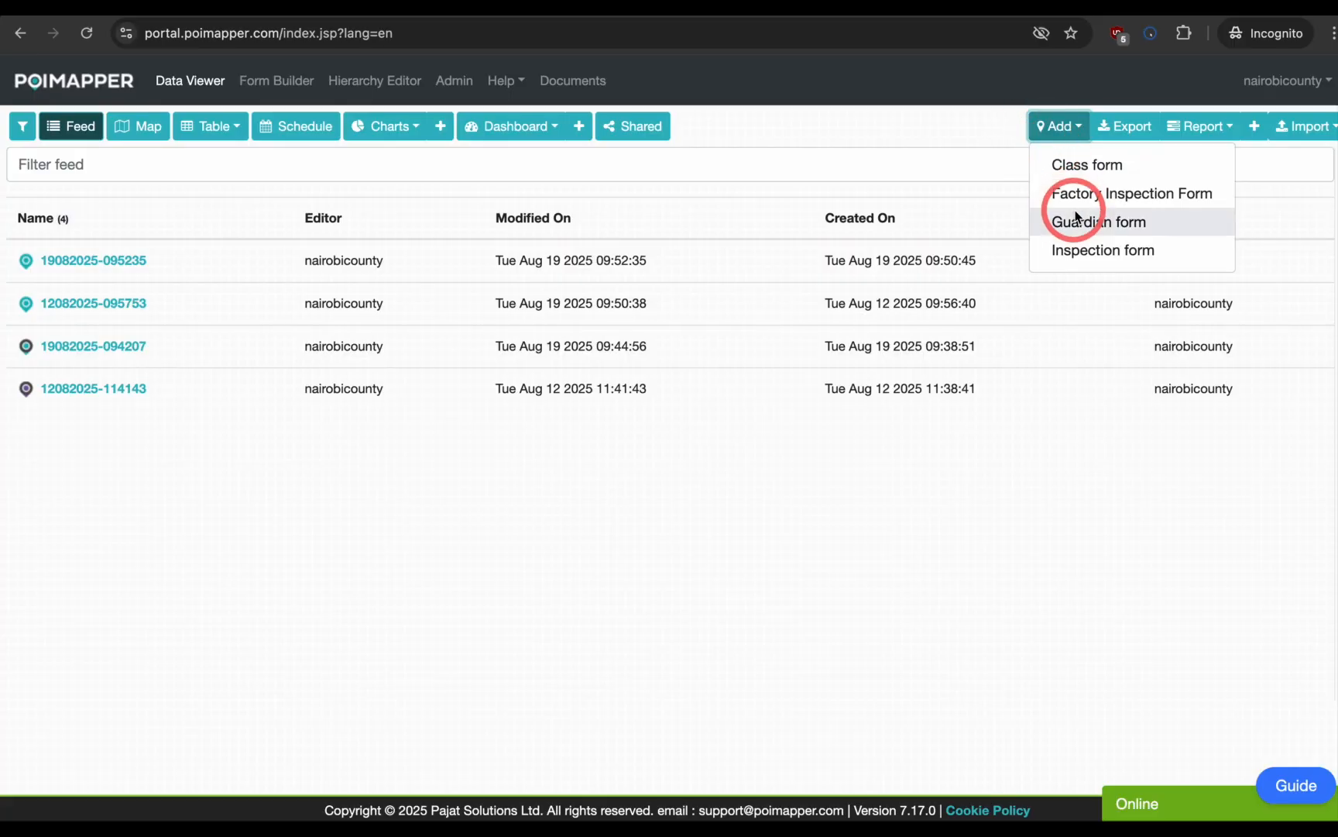
Step: Test the occupation skip logic by choosing Teaching as the Occupation field and checking the questions at the form's end
left_click(357, 385)
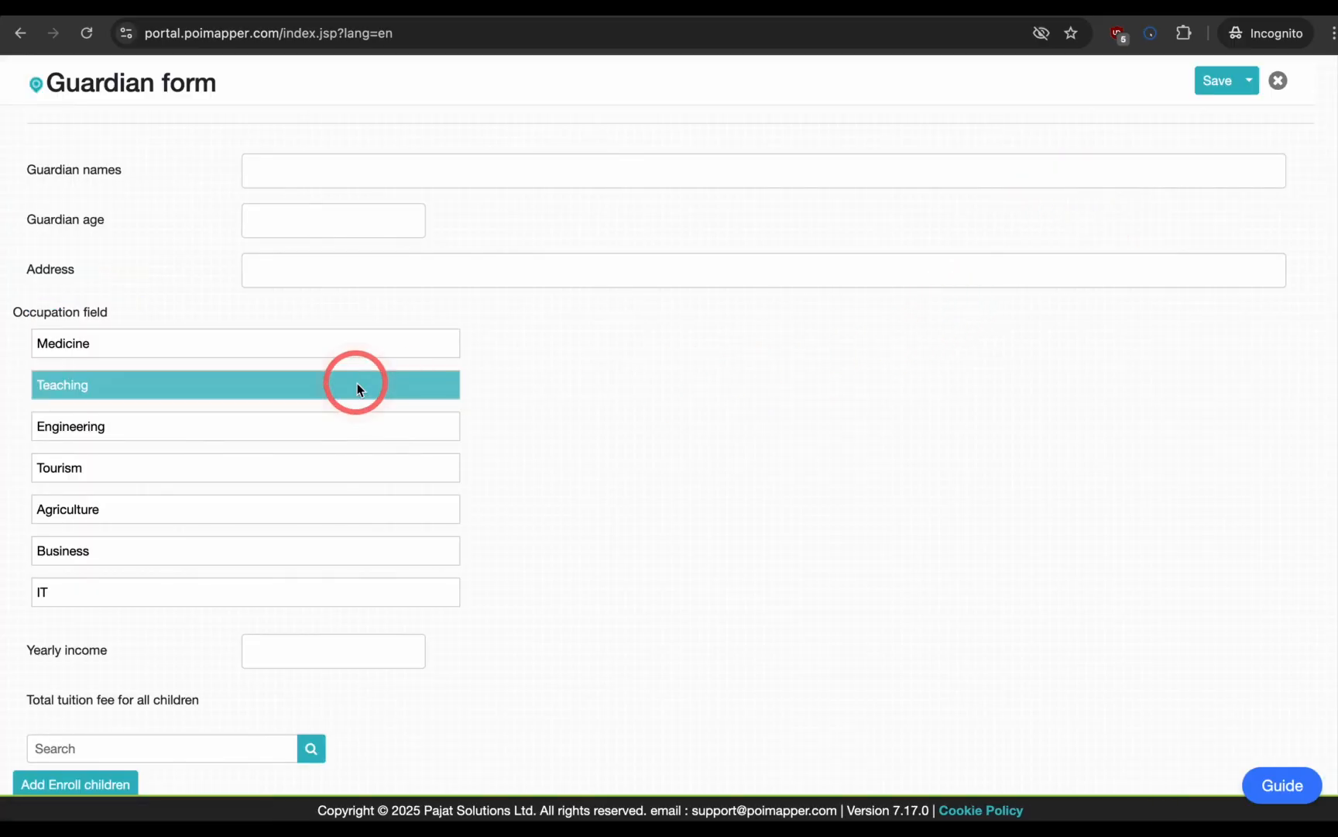
left_click(651, 468)
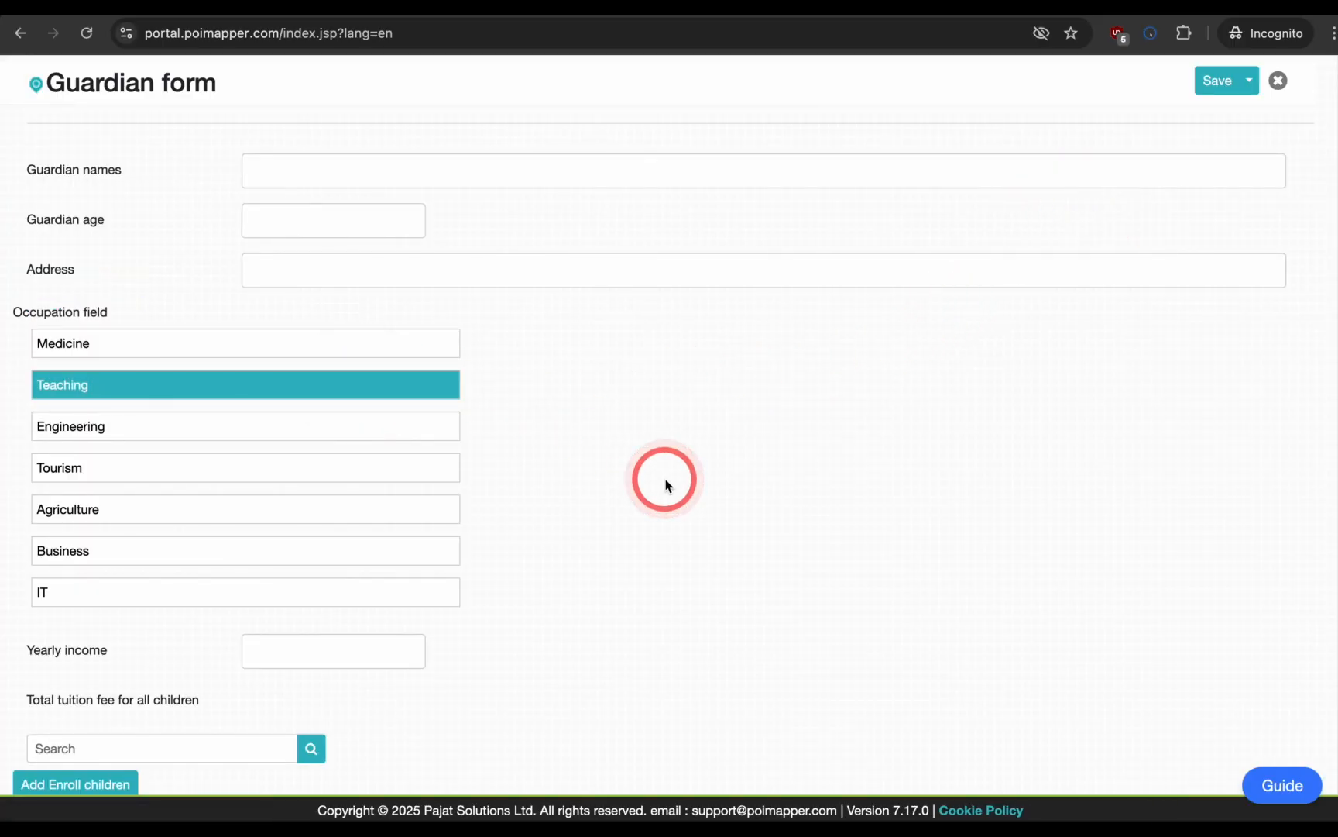
scroll(665, 485, "down", 2)
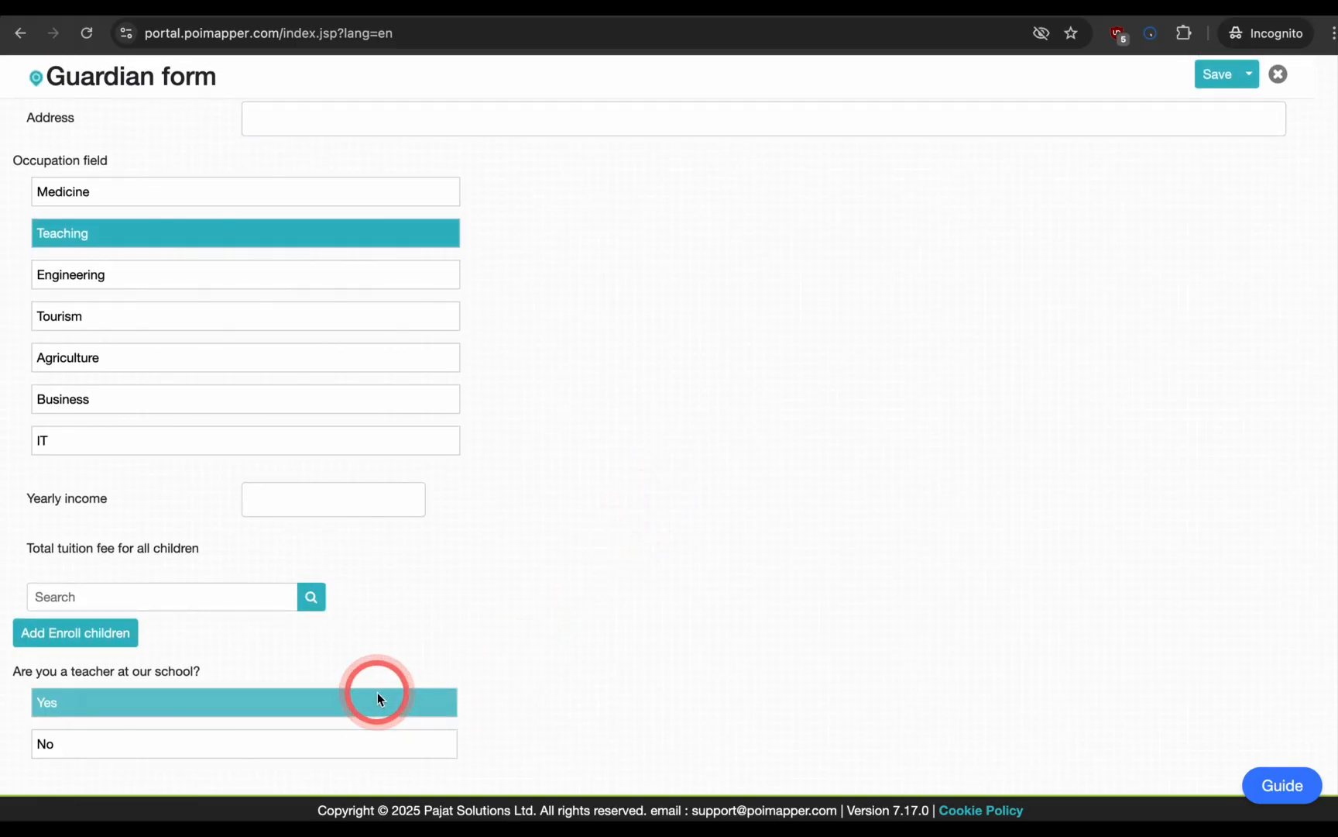
scroll(478, 675, "up", 1)
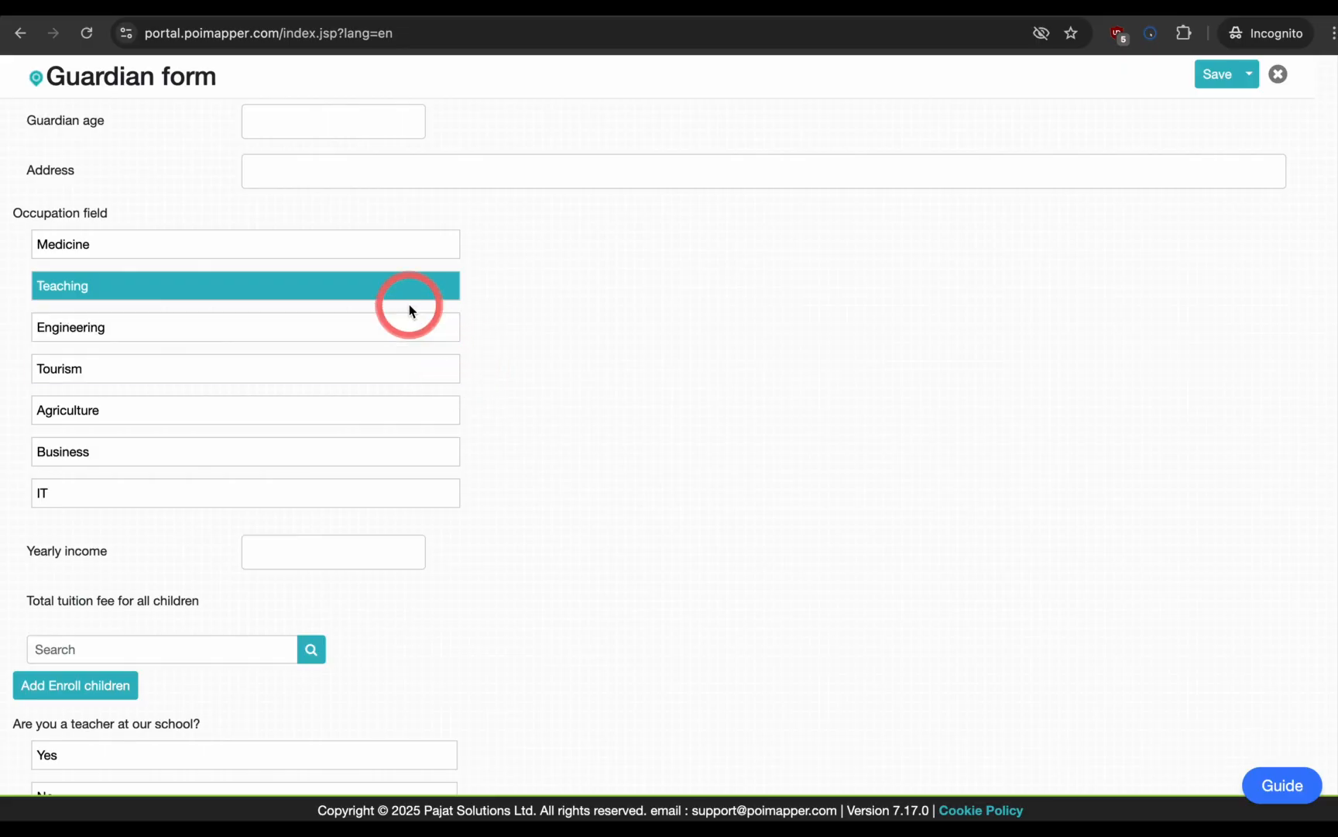
Step: Recheck the questions at the Guardian form's end with Teaching deselected, and close the record
scroll(400, 286, "up", 1)
scroll(602, 517, "down", 1)
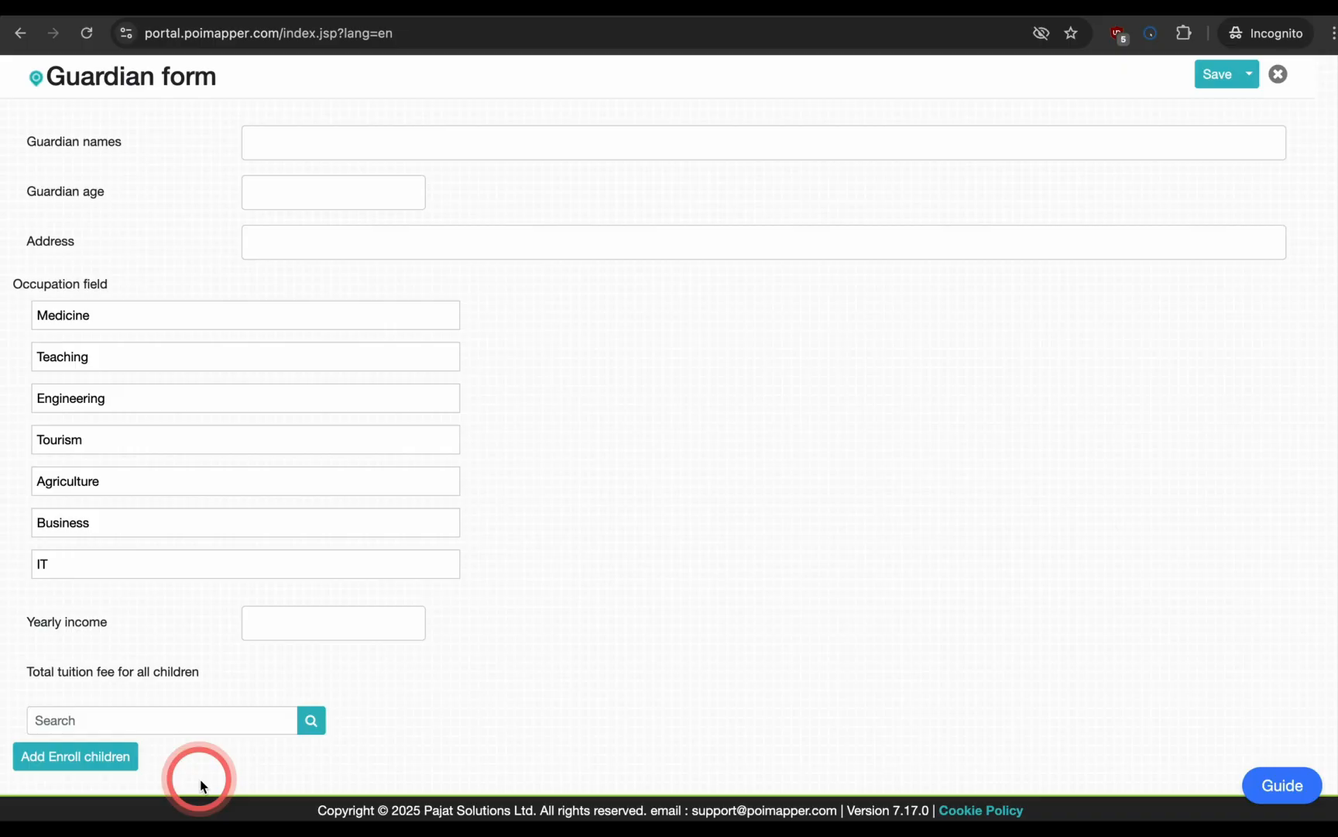
left_click(1278, 75)
left_click(874, 212)
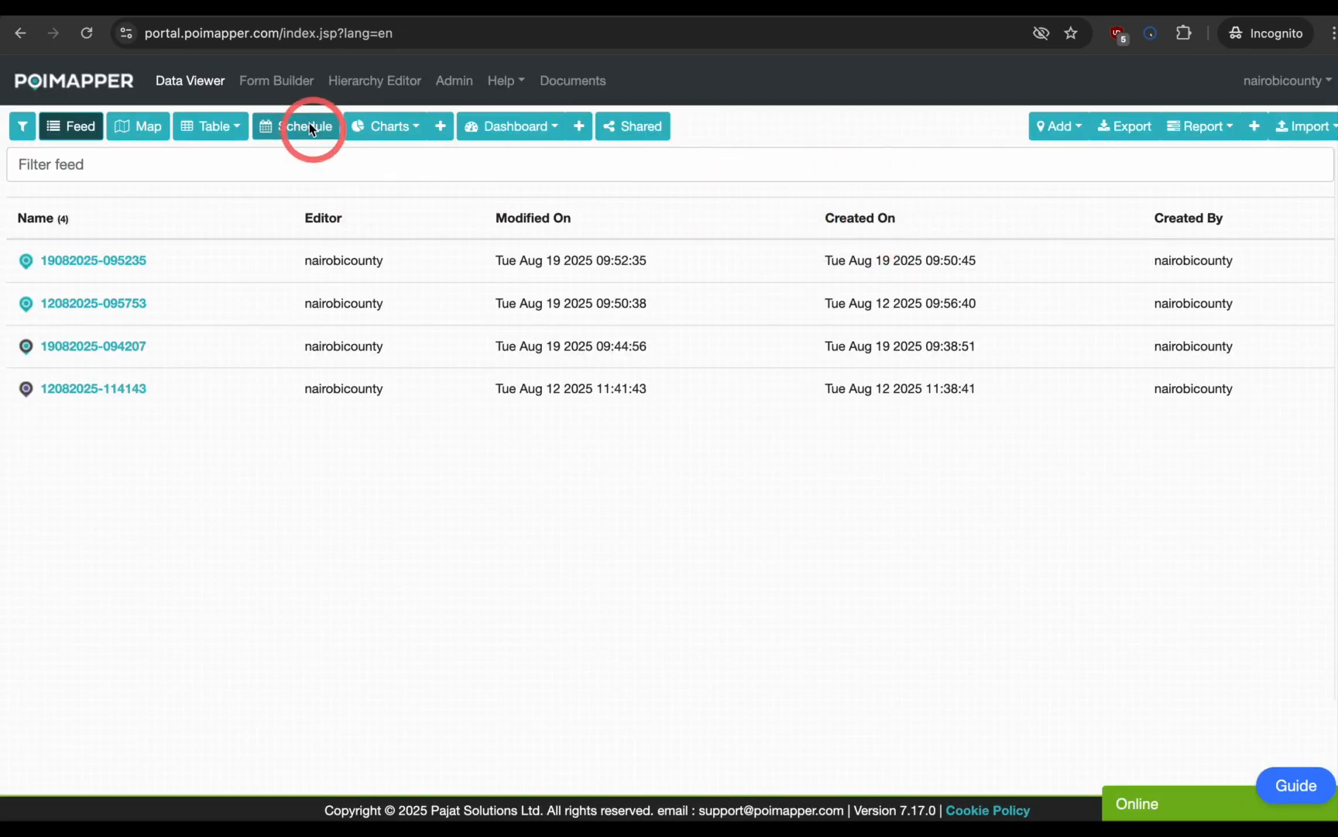
Step: Open the Guardian form in the Form Builder and add another Skip Logic field at the end of its page
left_click(286, 99)
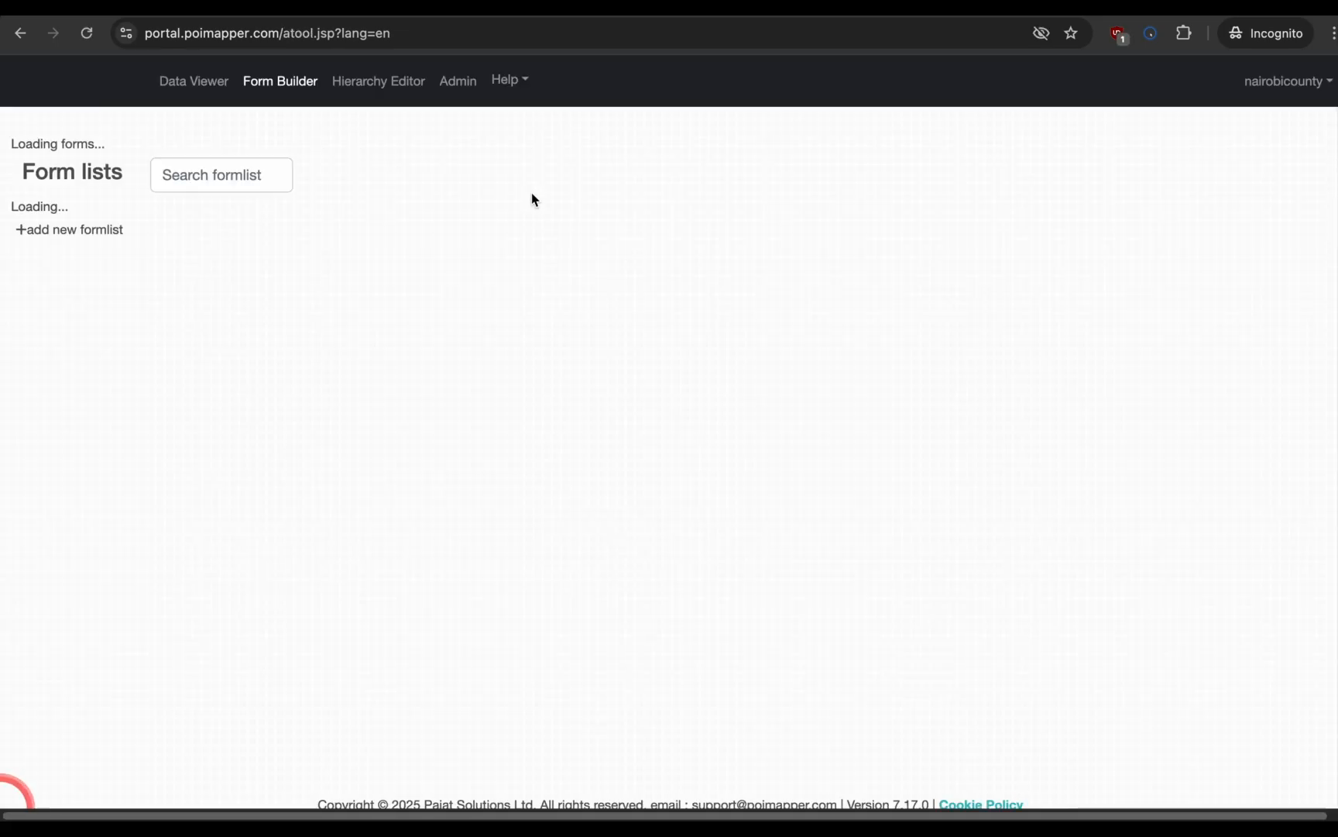
left_click(838, 254)
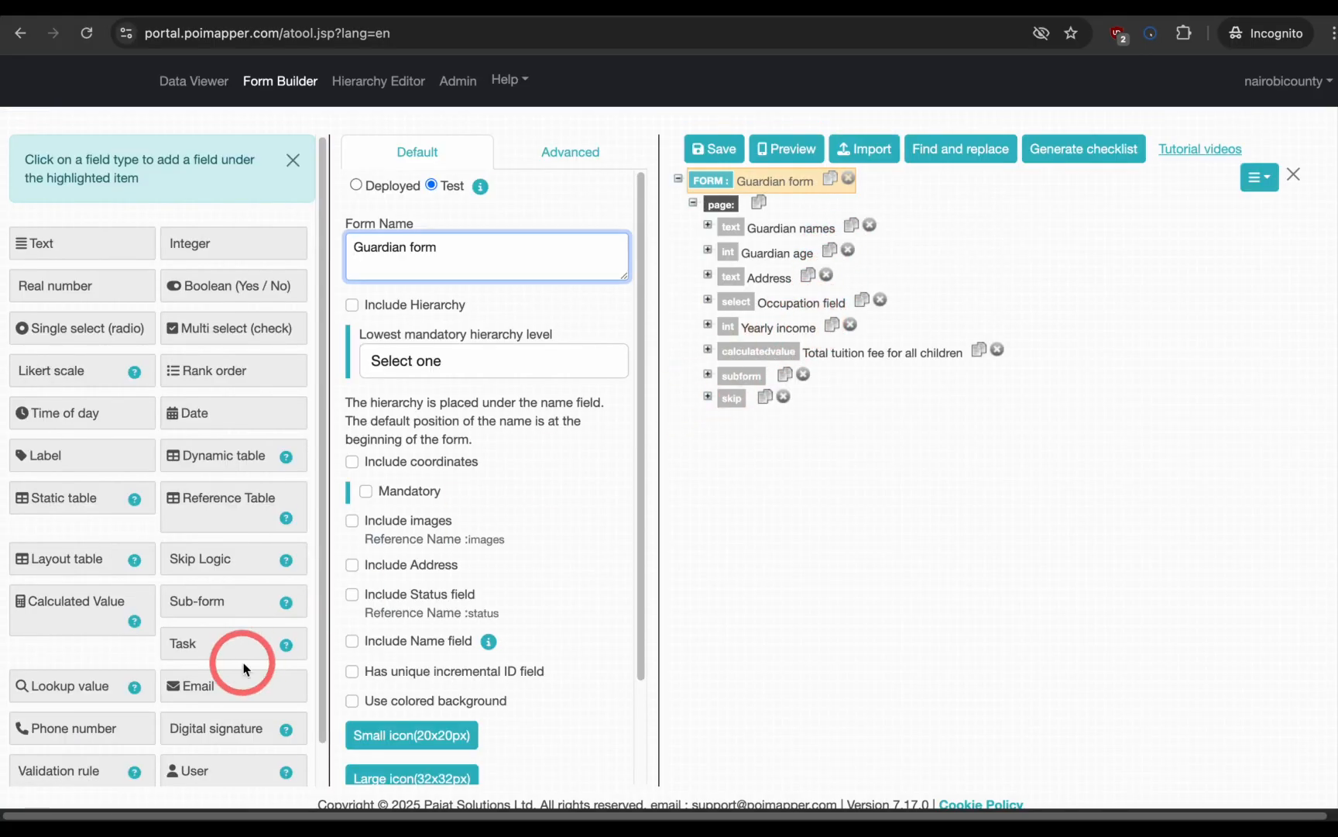
left_click(217, 559)
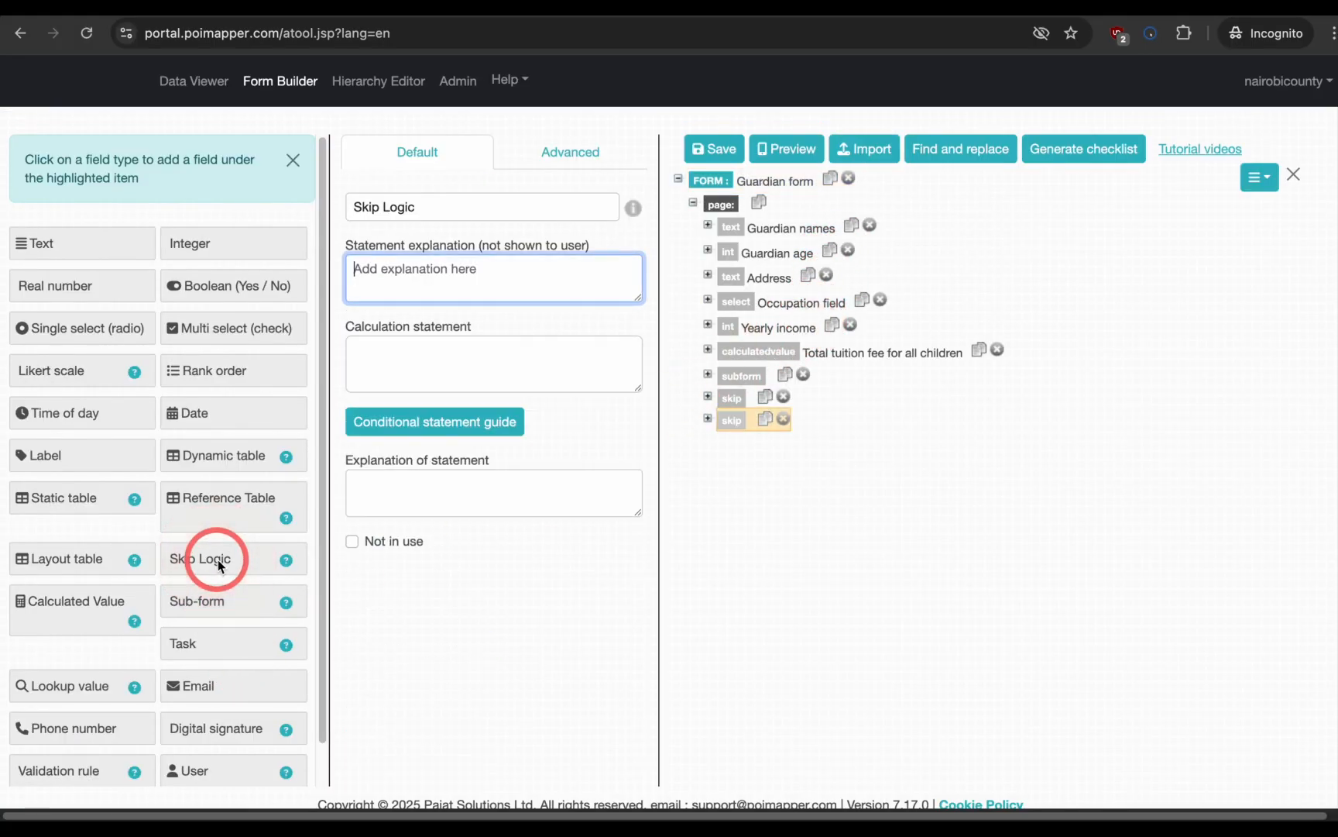
Step: Choose Contains text as the new skip logic's condition type in the conditional statement guide
left_click(481, 424)
left_click(616, 166)
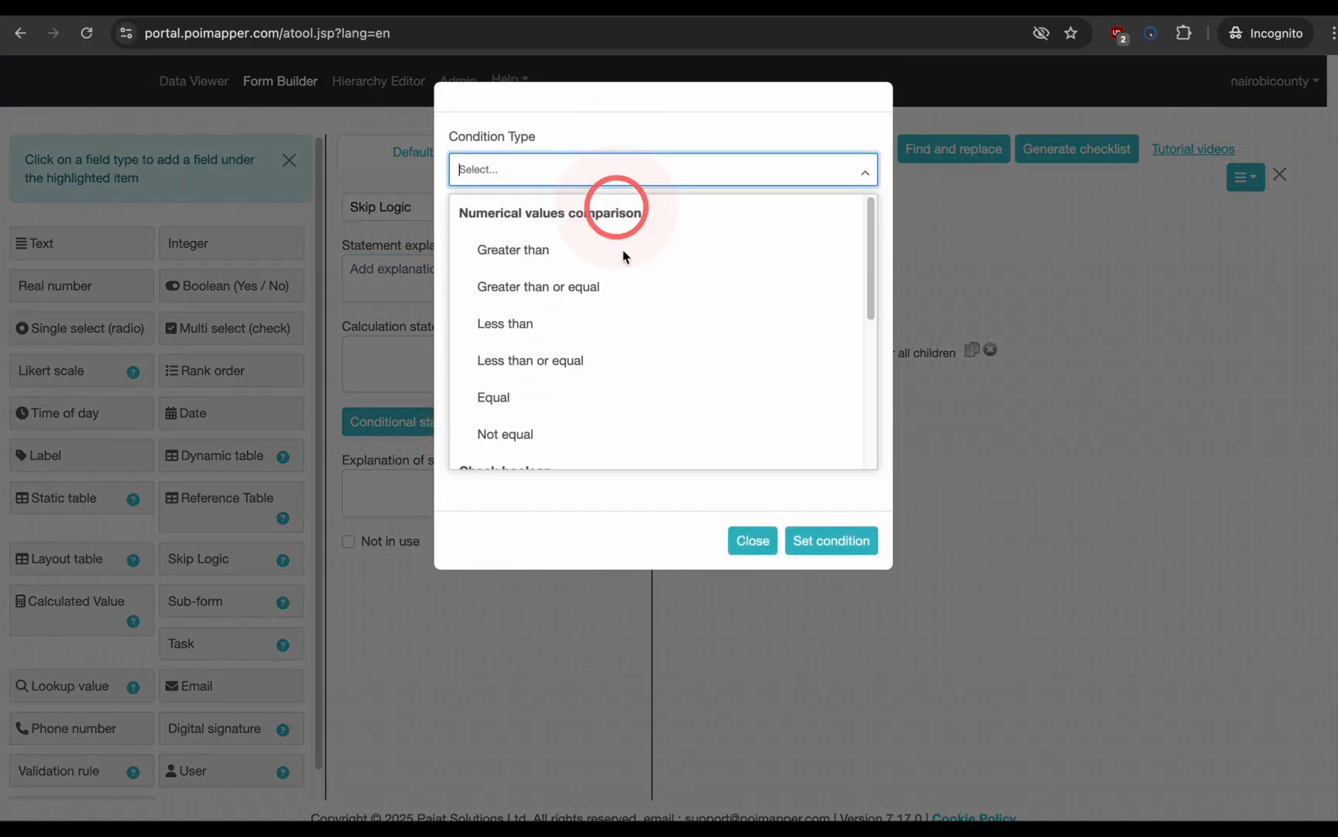
scroll(639, 335, "down", 2)
scroll(639, 334, "down", 2)
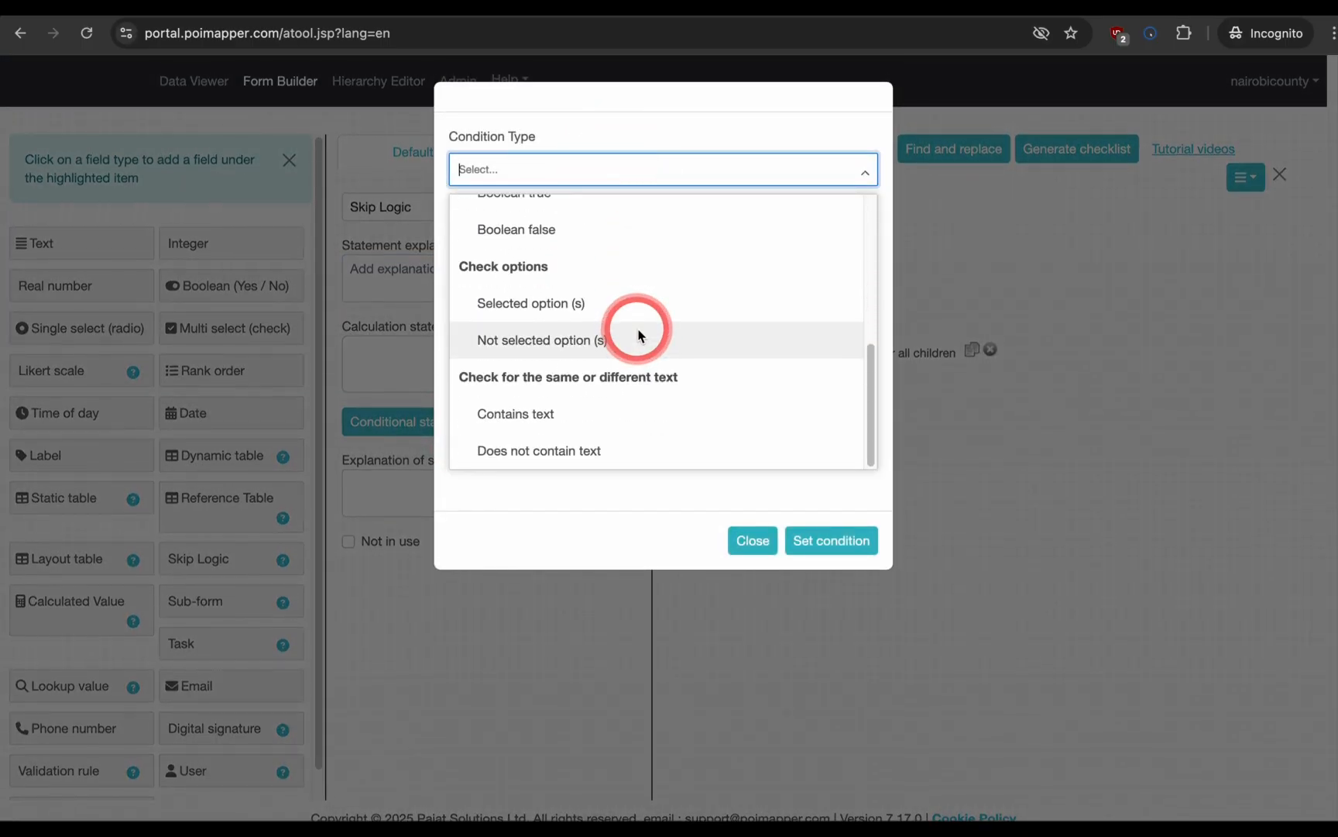
left_click(648, 401)
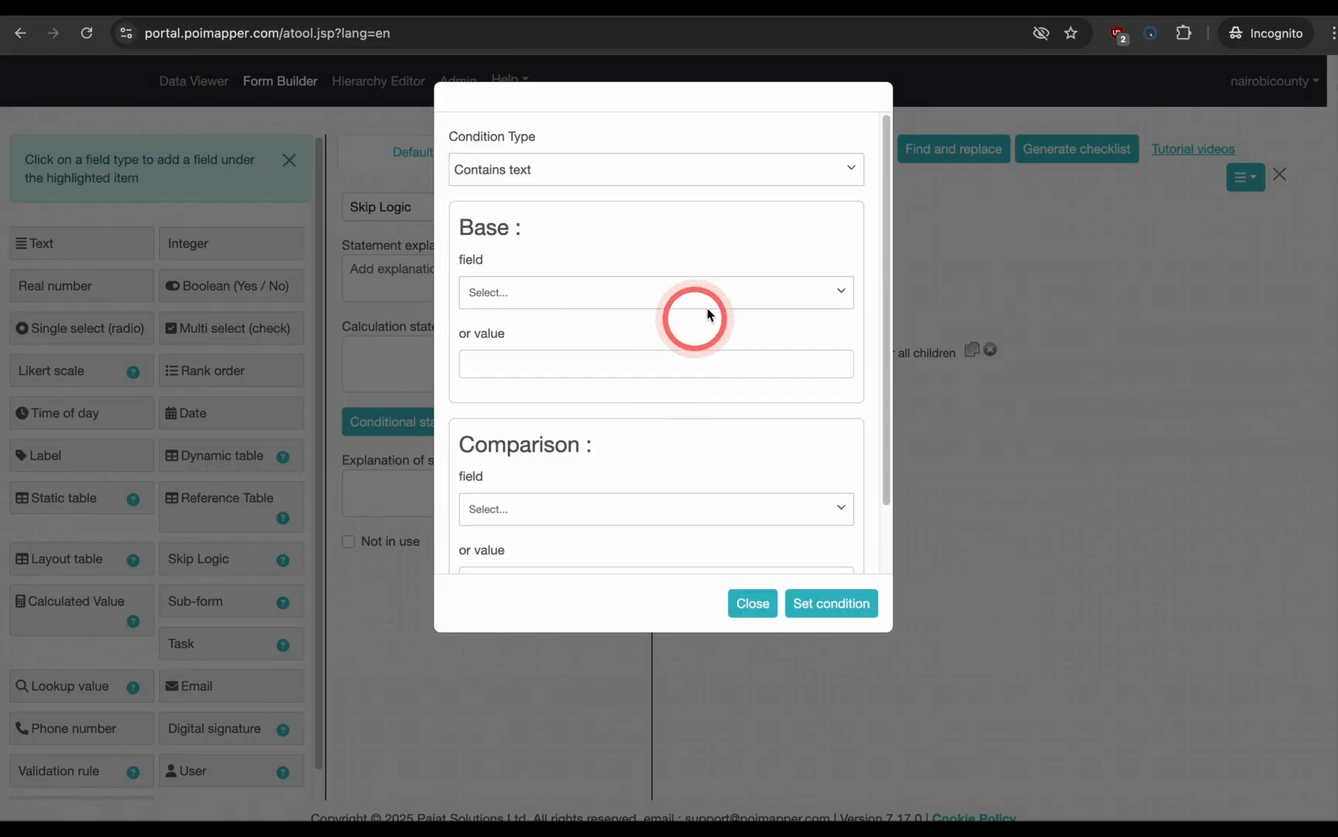
Step: Use Guardian names as the base field and a guardian's first name as the comparison value, and set the condition
left_click(724, 292)
left_click(691, 333)
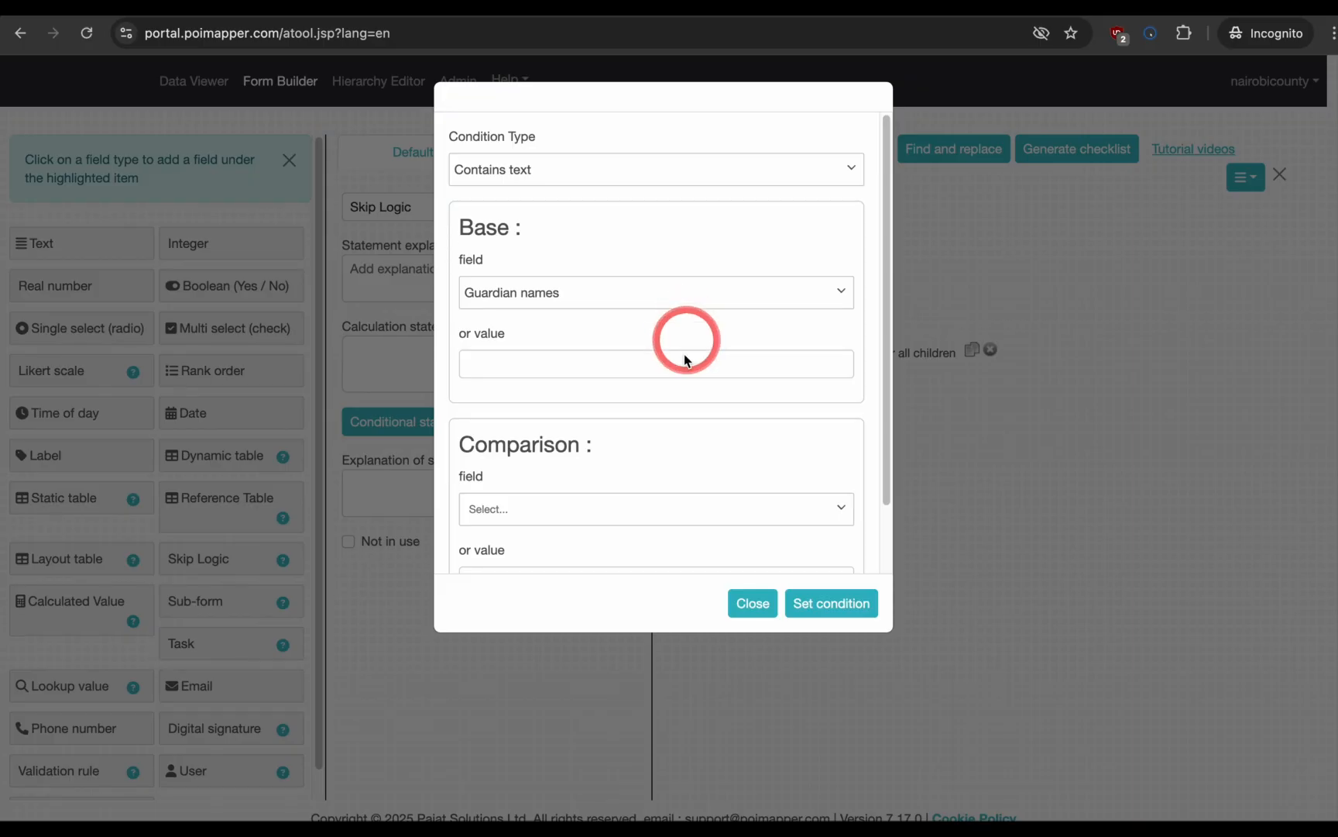
scroll(671, 464, "down", 2)
left_click(590, 515)
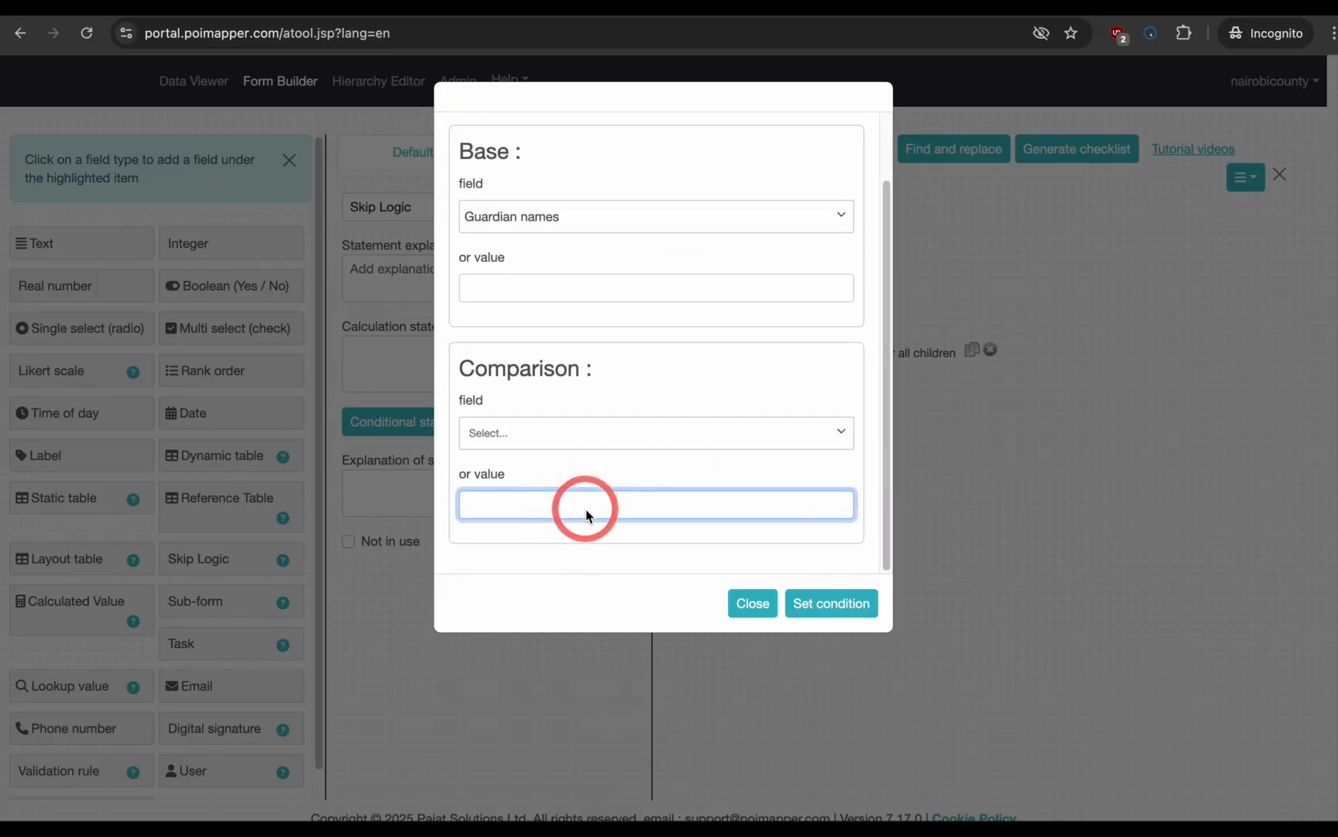
type("Jane")
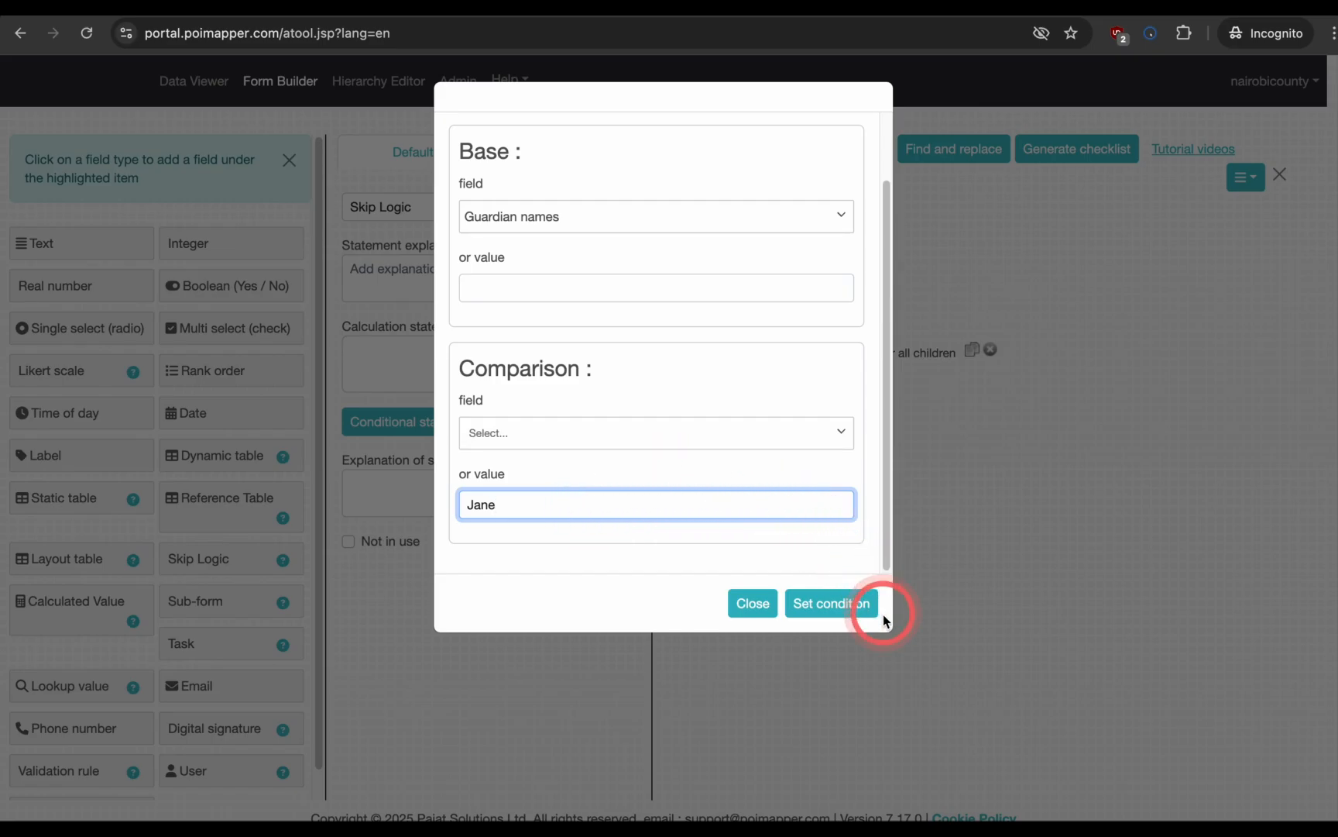
left_click(847, 606)
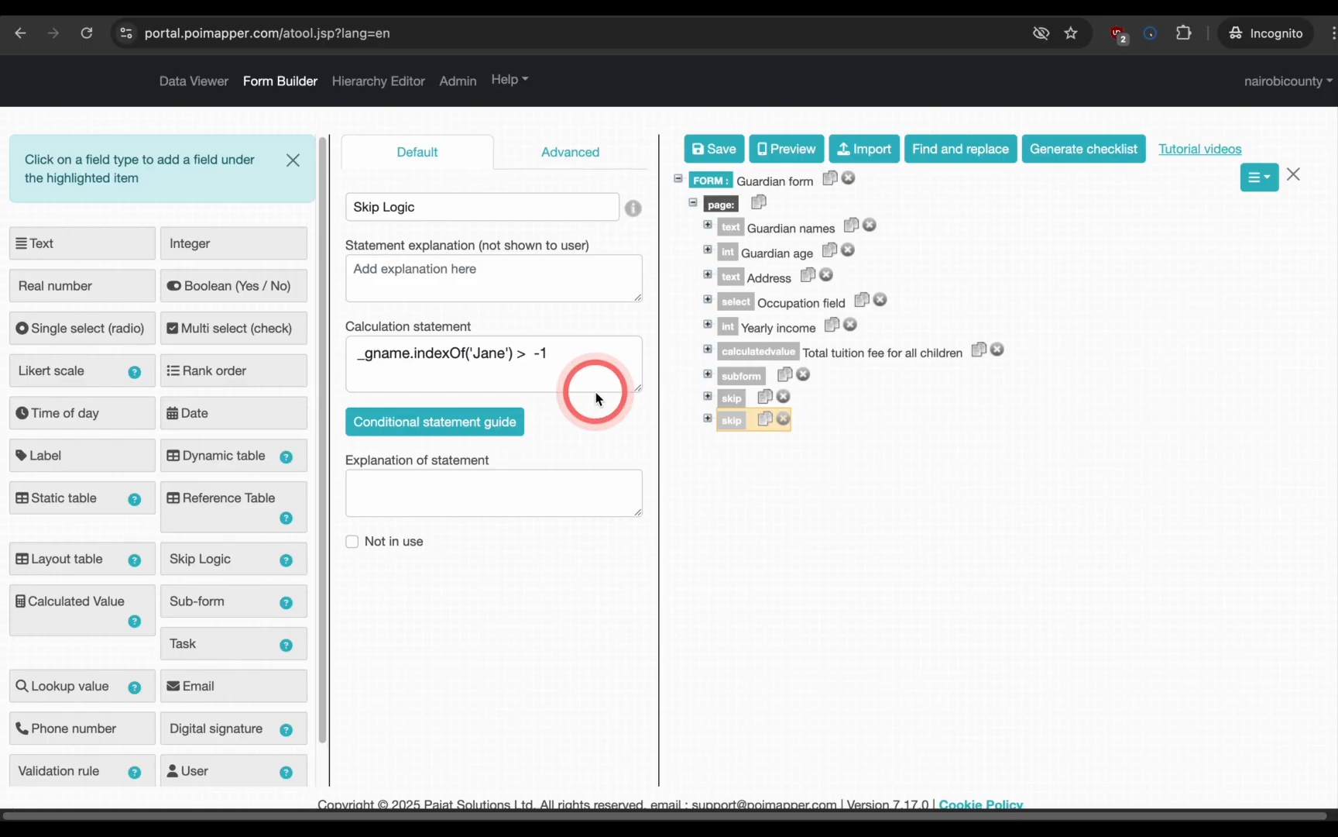